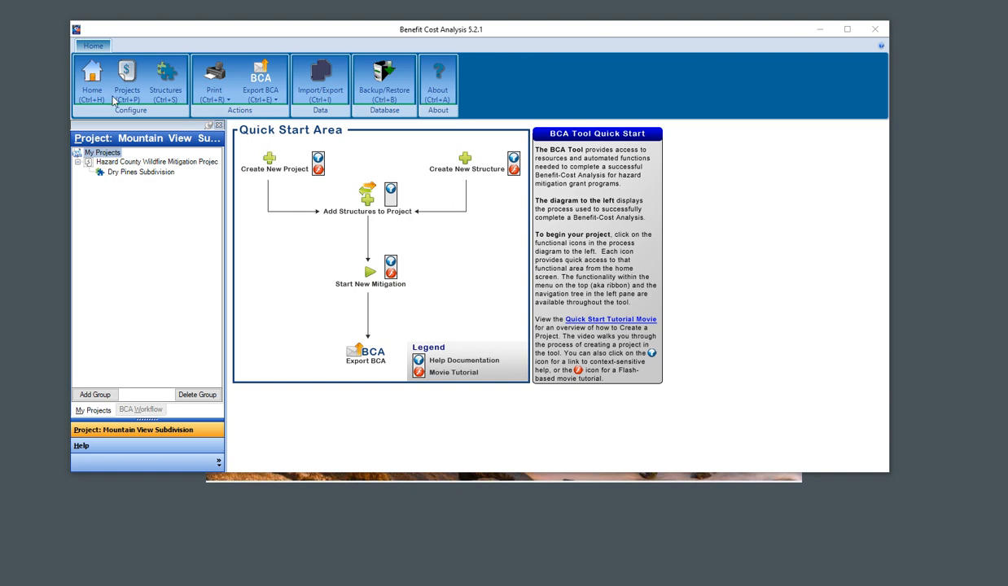
- Open the Hazard County Wildfire Mitigation Project from the project inventory and widen the Name column of its structures summary
{"action": "left_click", "coordinate": [93, 77]}
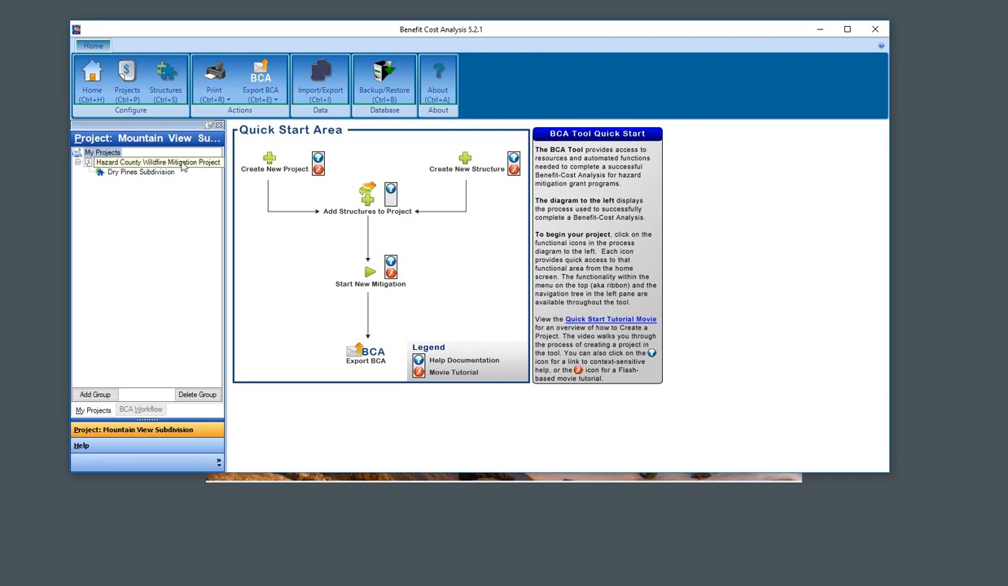
{"action": "left_click", "coordinate": [127, 83]}
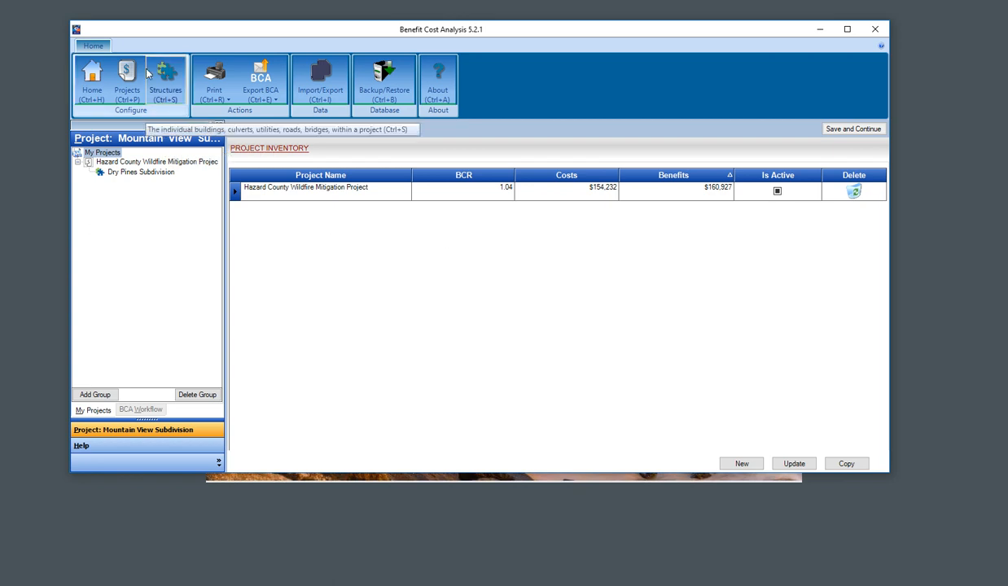
{"action": "double_click", "coordinate": [299, 196]}
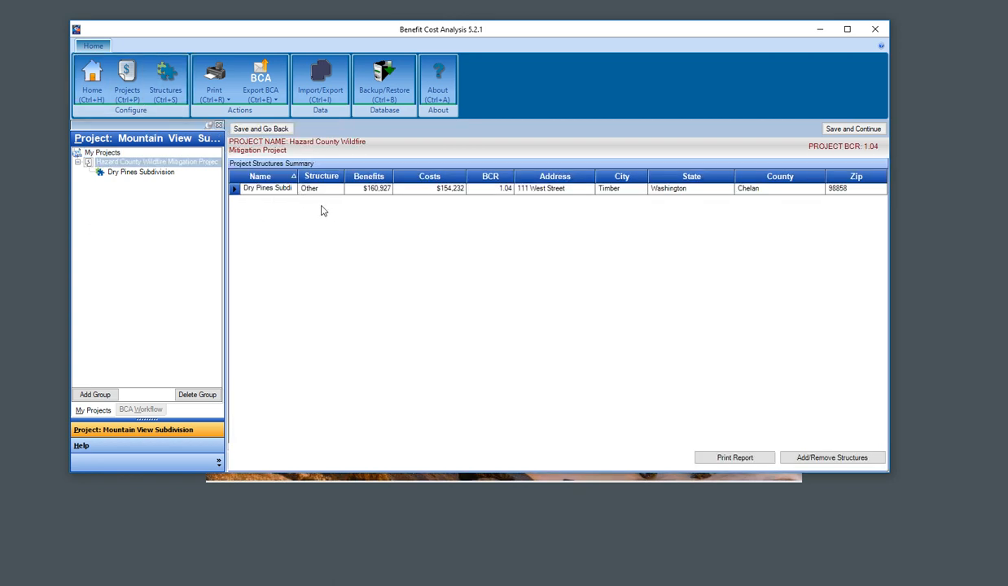
{"action": "left_click_drag", "start_coordinate": [298, 177], "coordinate": [374, 177]}
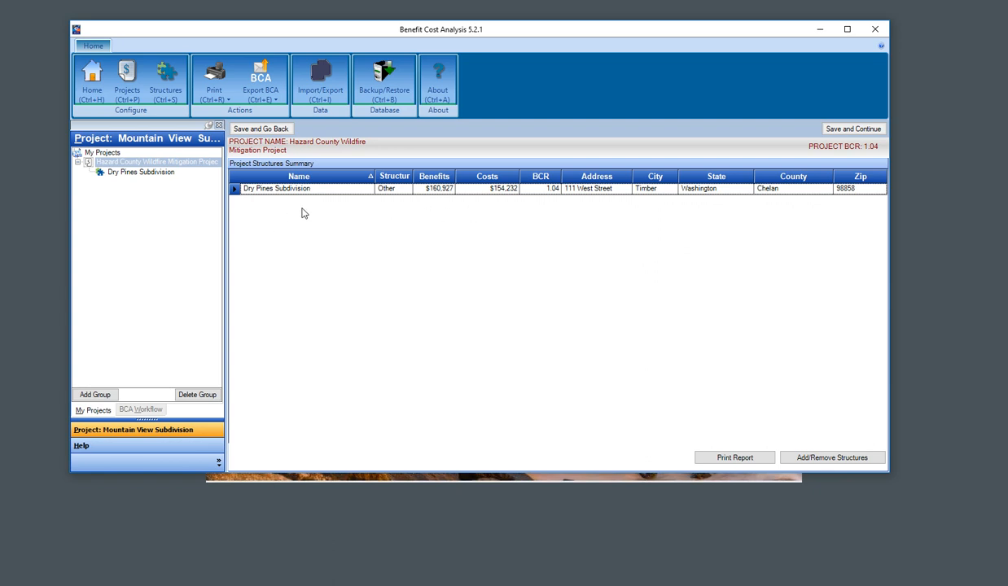
- Create a new structure in the structure inventory named Mountain View Subdivision, with structure type Other
{"action": "left_click", "coordinate": [169, 79]}
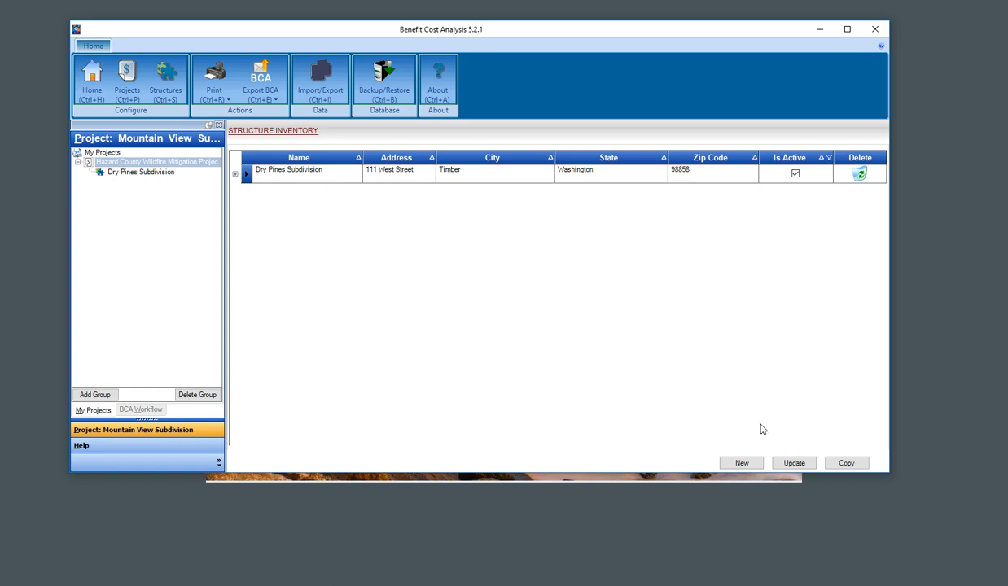
{"action": "left_click", "coordinate": [742, 463]}
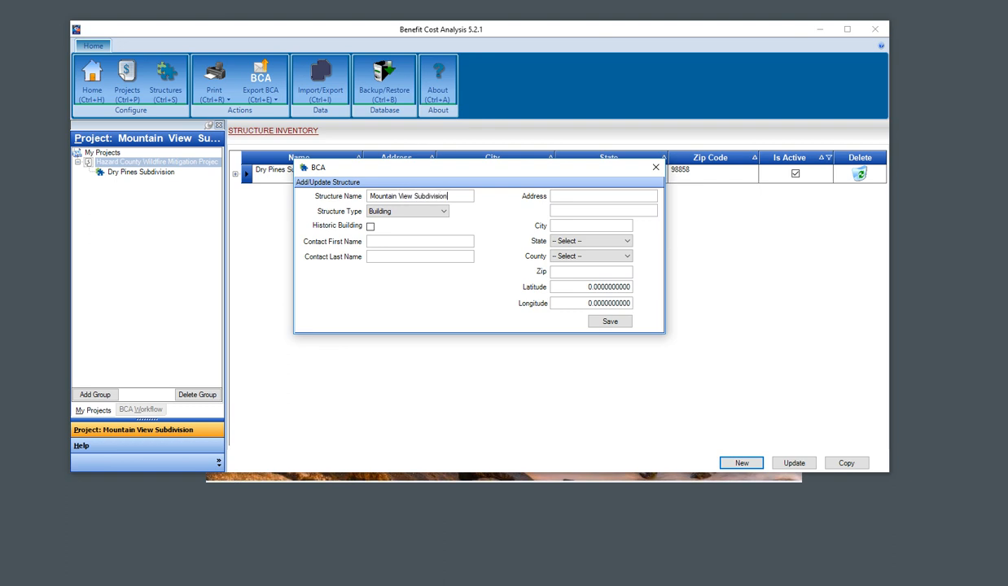
{"action": "left_click", "coordinate": [443, 212]}
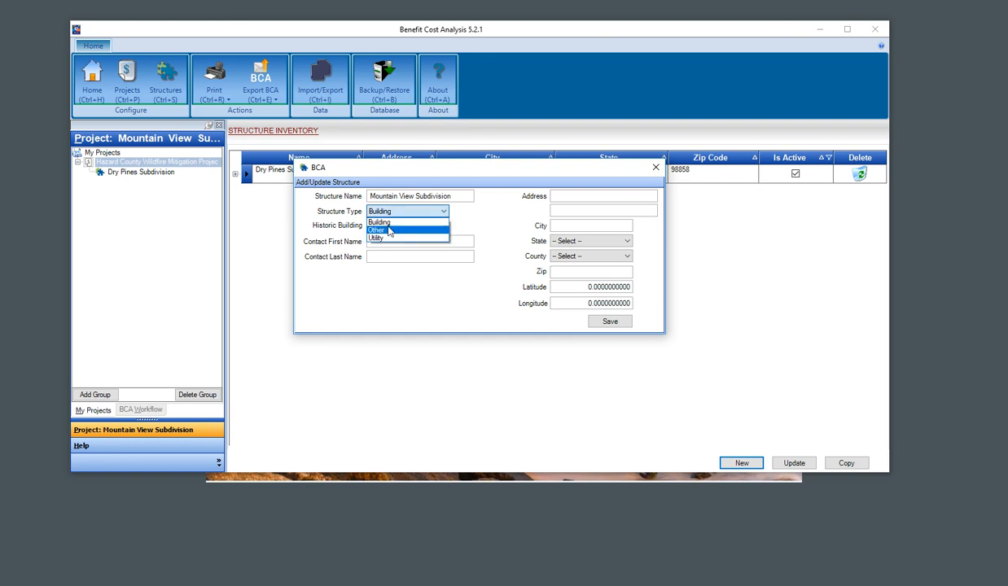
{"action": "left_click", "coordinate": [388, 231]}
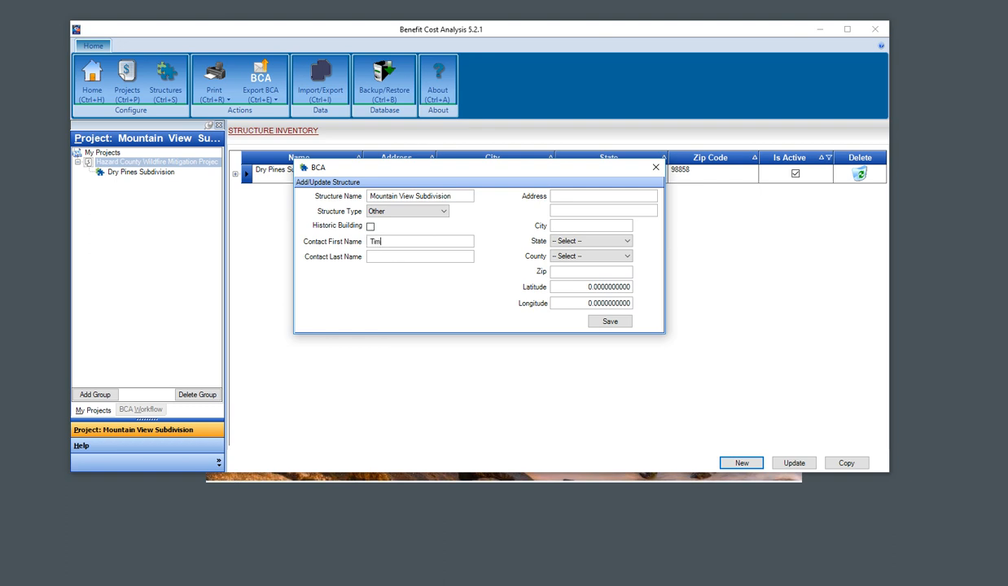
- Fill in the structure contact's first and last name, the street address and the city Timber
{"action": "key", "text": "Tab"}
{"action": "type", "text": "C"}
{"action": "key", "text": "Tab"}
{"action": "left_click", "coordinate": [561, 226]}
{"action": "type", "text": "Timber"}
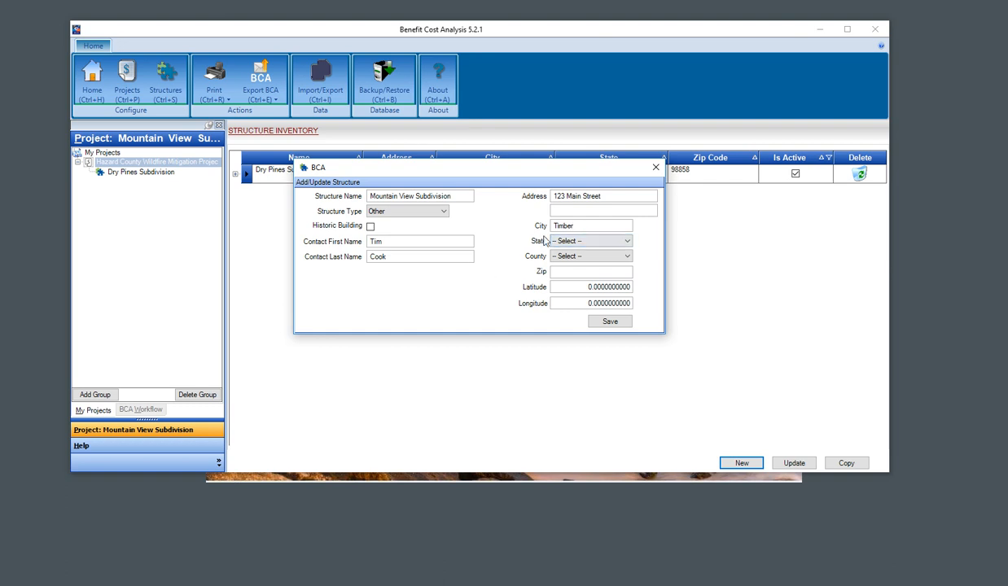
- Set the structure's state to Washington and county to Chelan, fill in the zip code, and save the structure
{"action": "left_click", "coordinate": [627, 245]}
{"action": "key", "text": "w"}
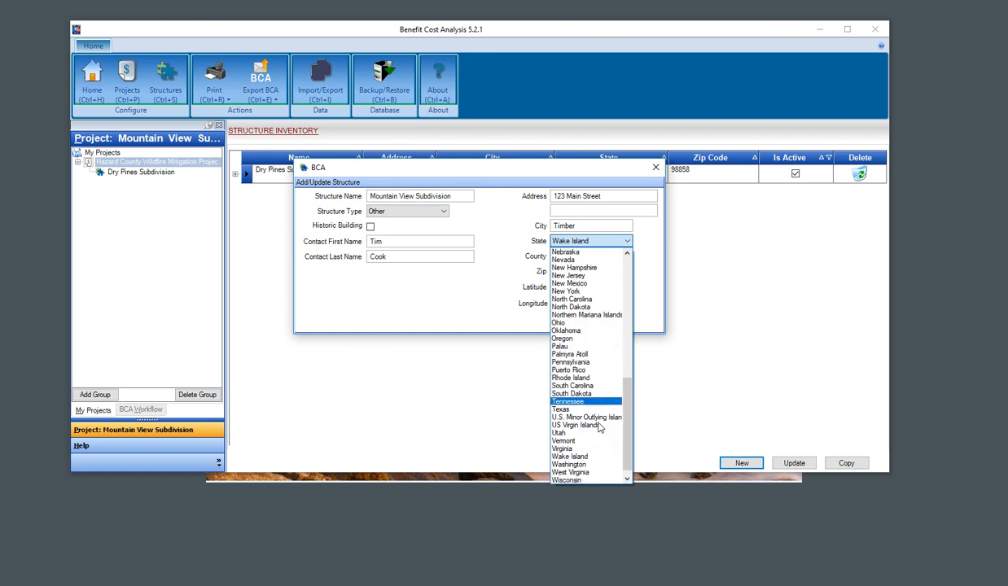
{"action": "left_click", "coordinate": [570, 464]}
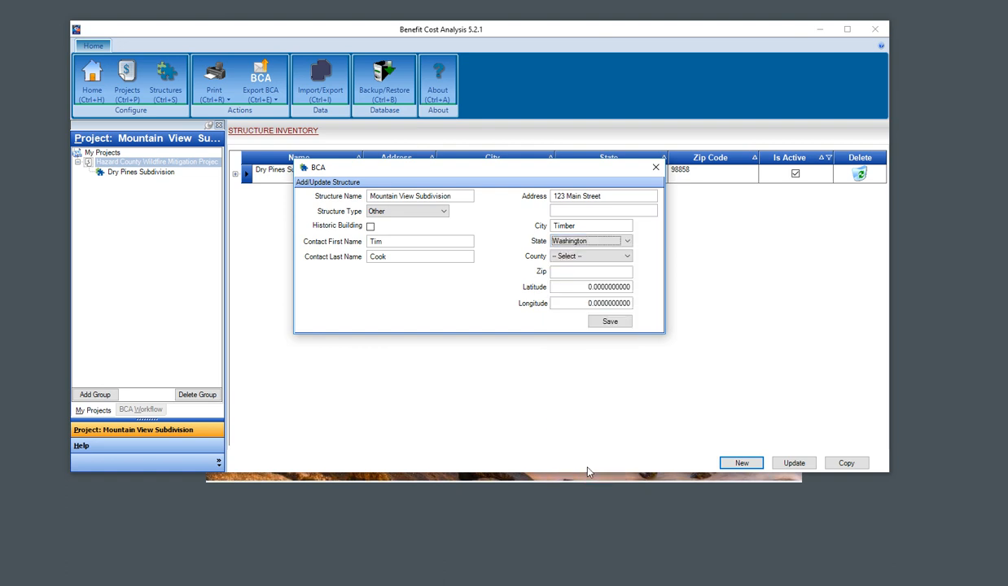
{"action": "left_click", "coordinate": [629, 257]}
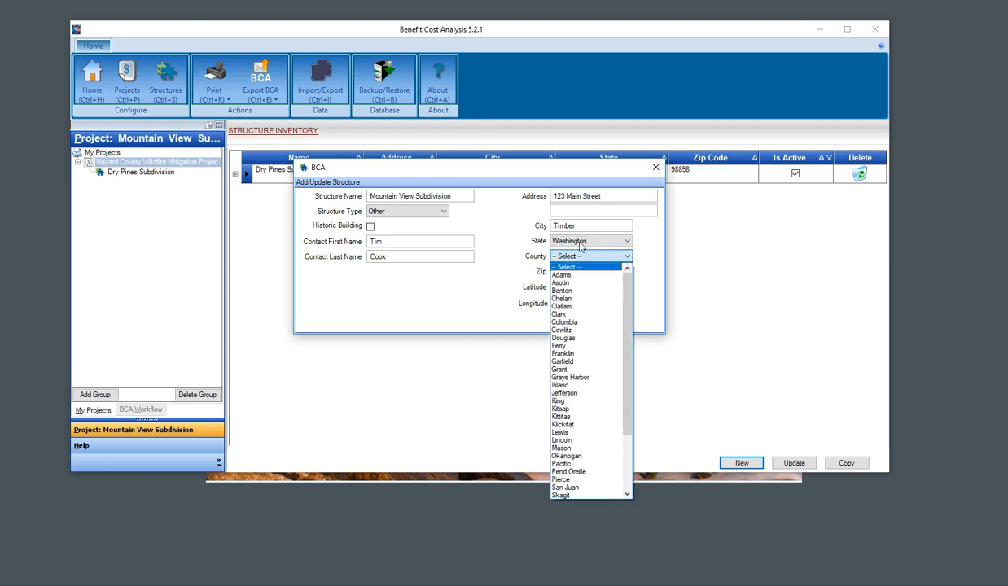
{"action": "left_click", "coordinate": [572, 300]}
{"action": "left_click", "coordinate": [573, 273]}
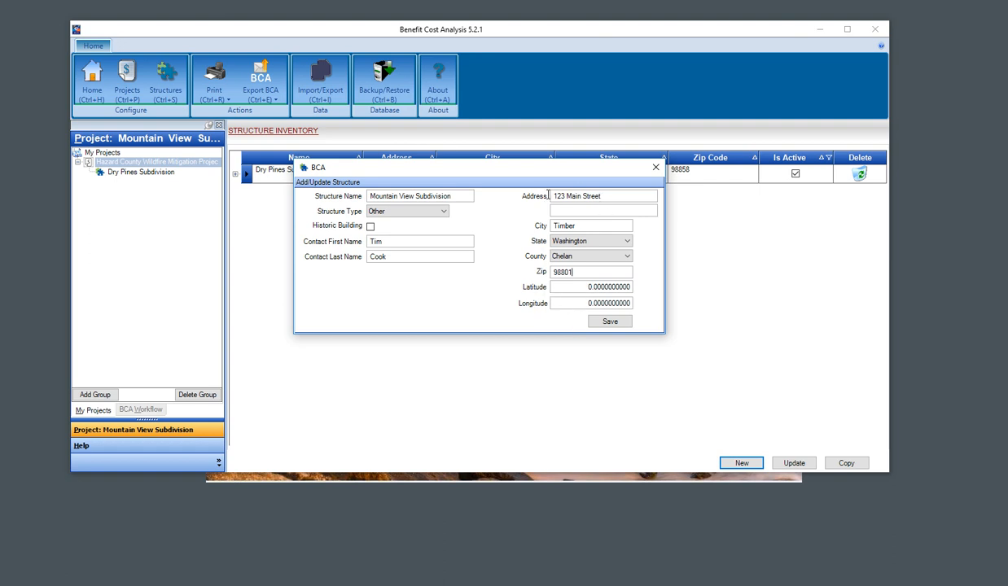
{"action": "left_click", "coordinate": [618, 323]}
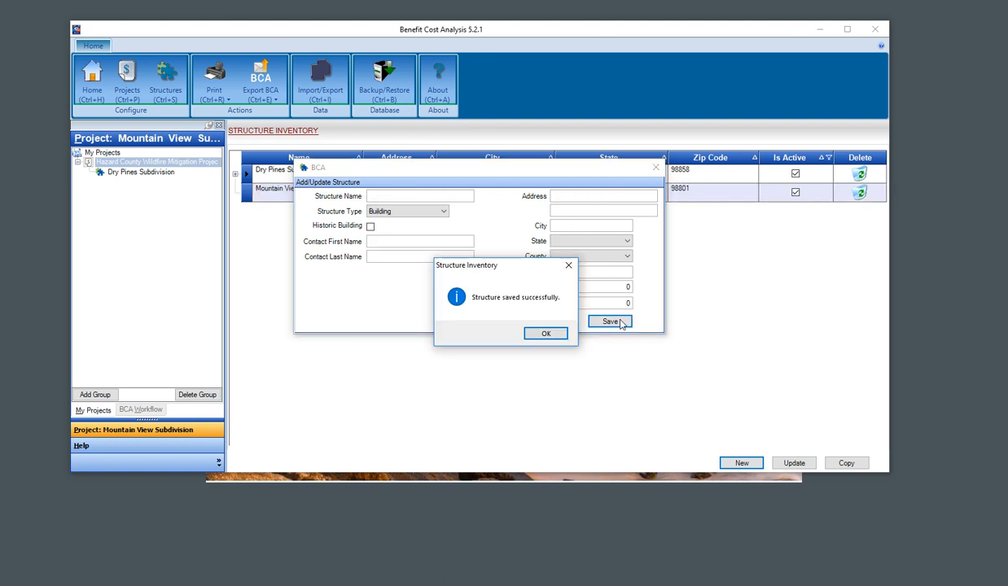
{"action": "left_click", "coordinate": [541, 333]}
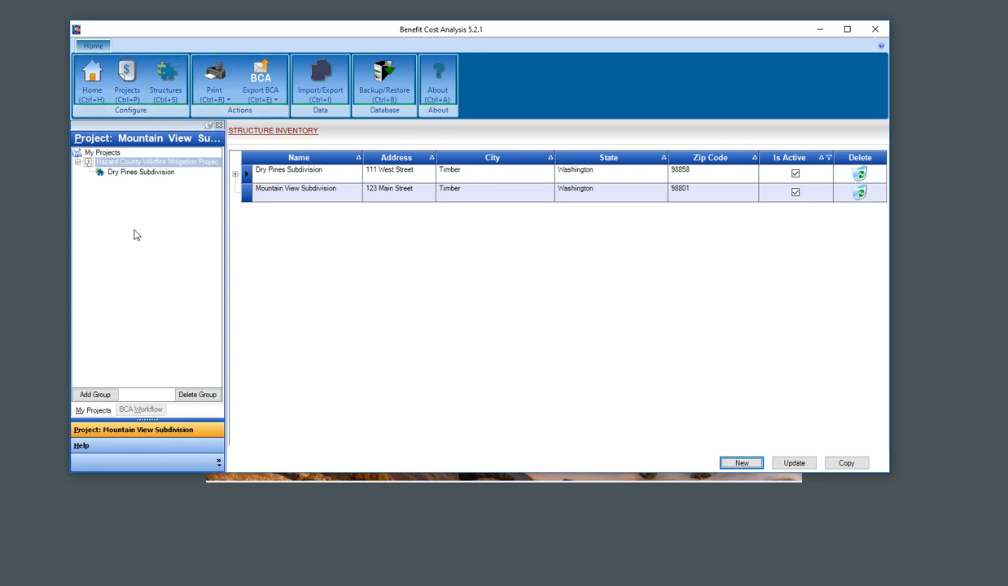
- Add the Mountain View Subdivision structure from the inventory to the Hazard County Wildfire Mitigation Project
{"action": "left_click", "coordinate": [131, 164]}
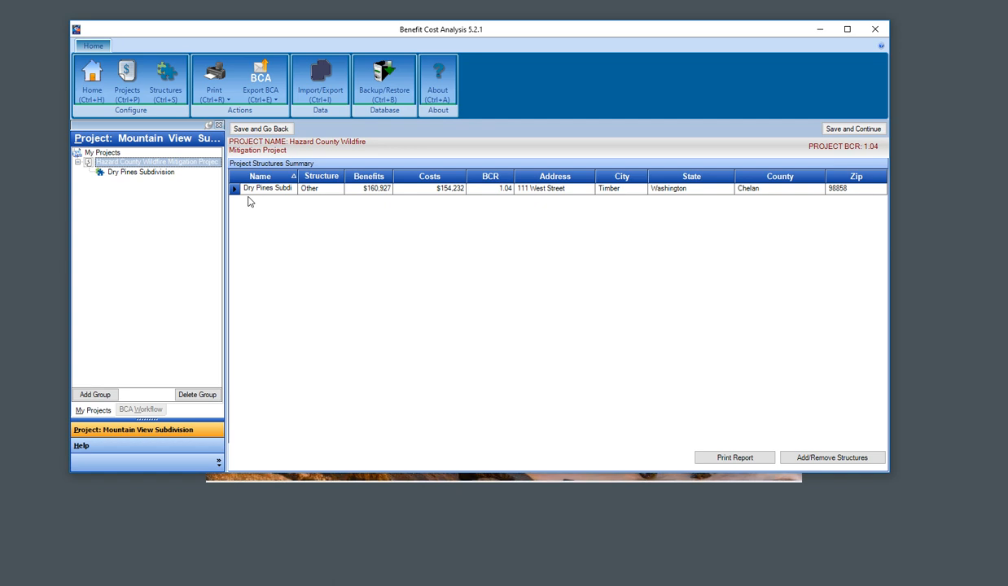
{"action": "left_click", "coordinate": [819, 461]}
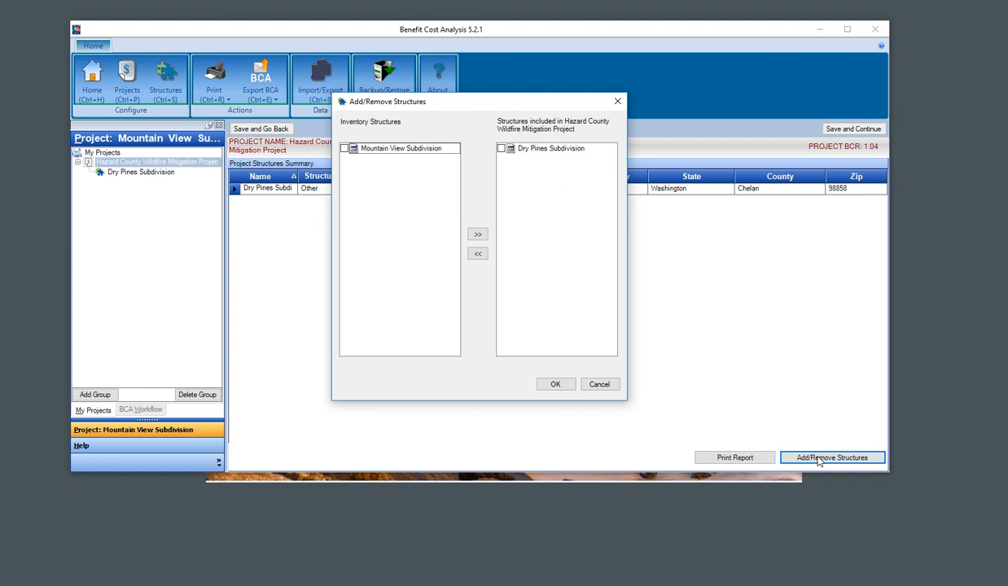
{"action": "left_click", "coordinate": [617, 102]}
{"action": "left_click", "coordinate": [847, 28]}
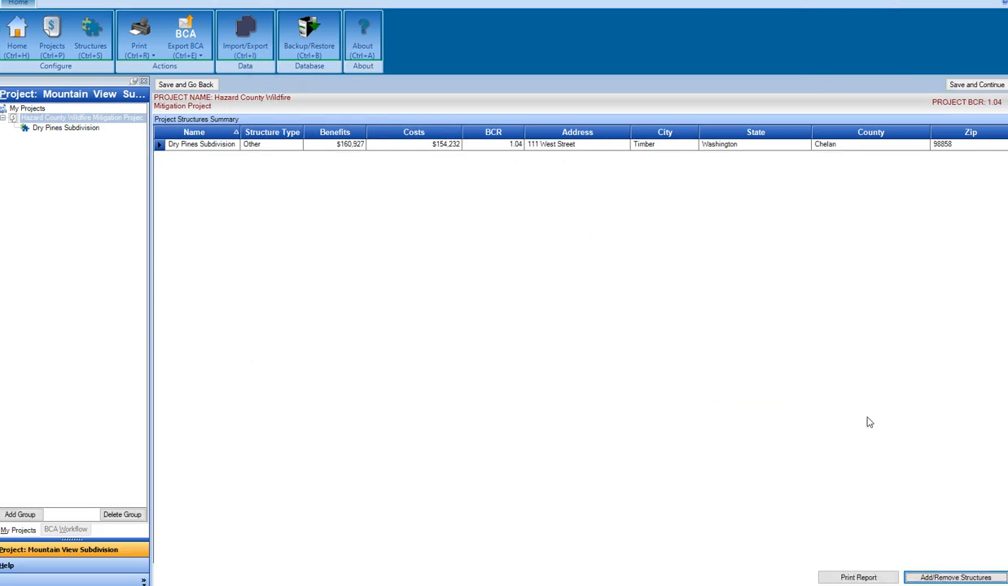
{"action": "left_click", "coordinate": [933, 578]}
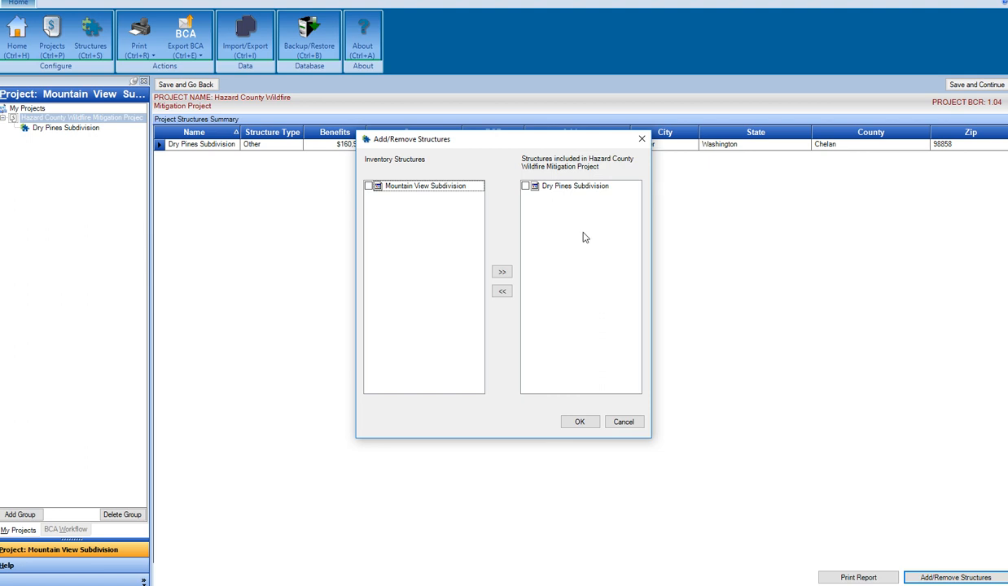
{"action": "left_click", "coordinate": [368, 187]}
{"action": "left_click", "coordinate": [502, 273]}
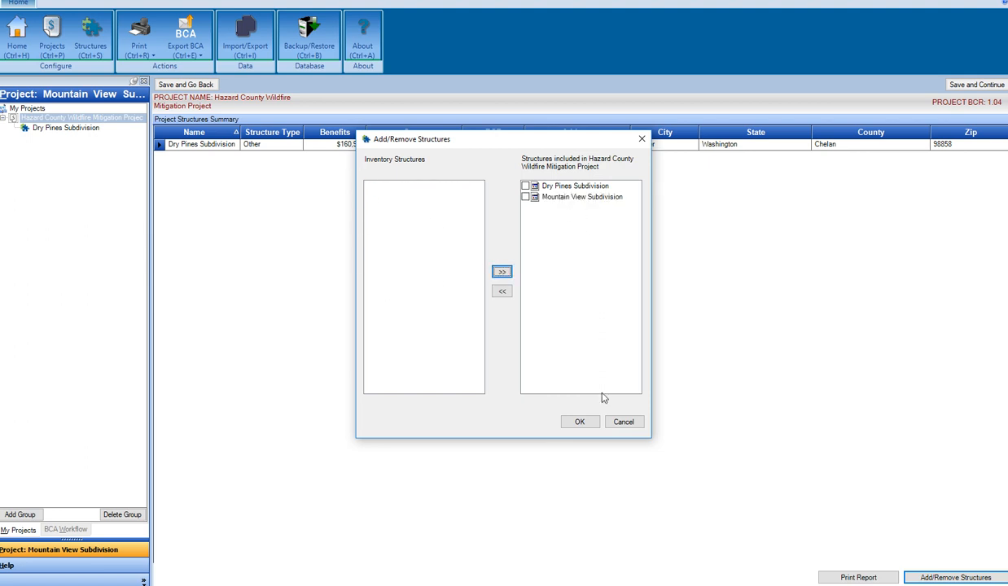
{"action": "left_click", "coordinate": [579, 424]}
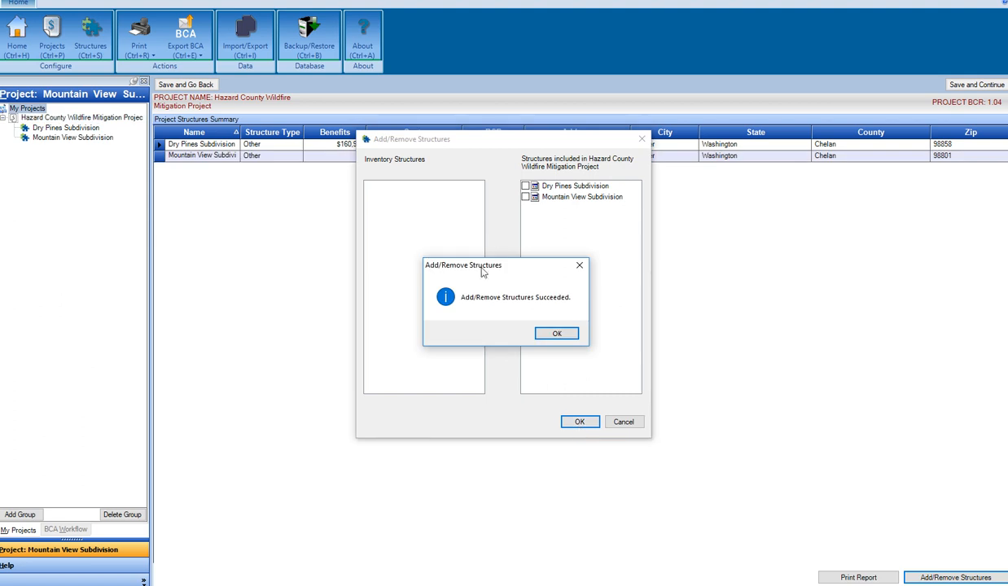
{"action": "left_click", "coordinate": [550, 333]}
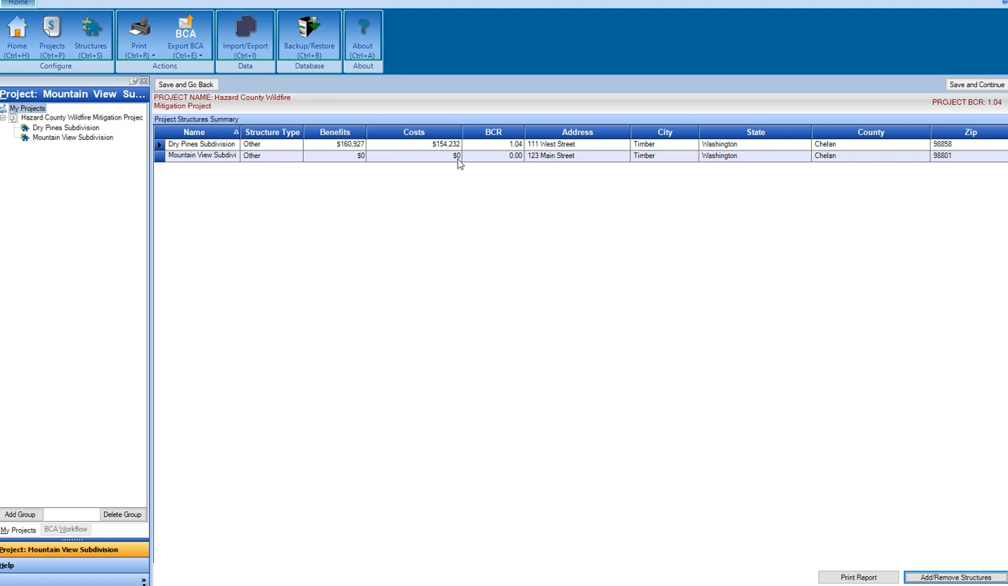
- Start a new Wildfire mitigation for the Mountain View Subdivision structure
{"action": "double_click", "coordinate": [406, 156]}
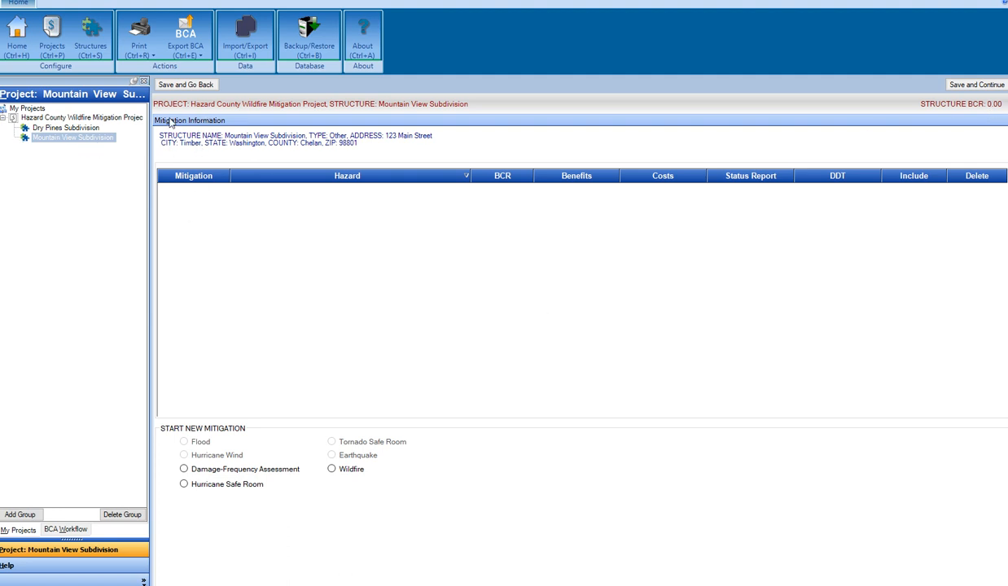
{"action": "left_click", "coordinate": [332, 470]}
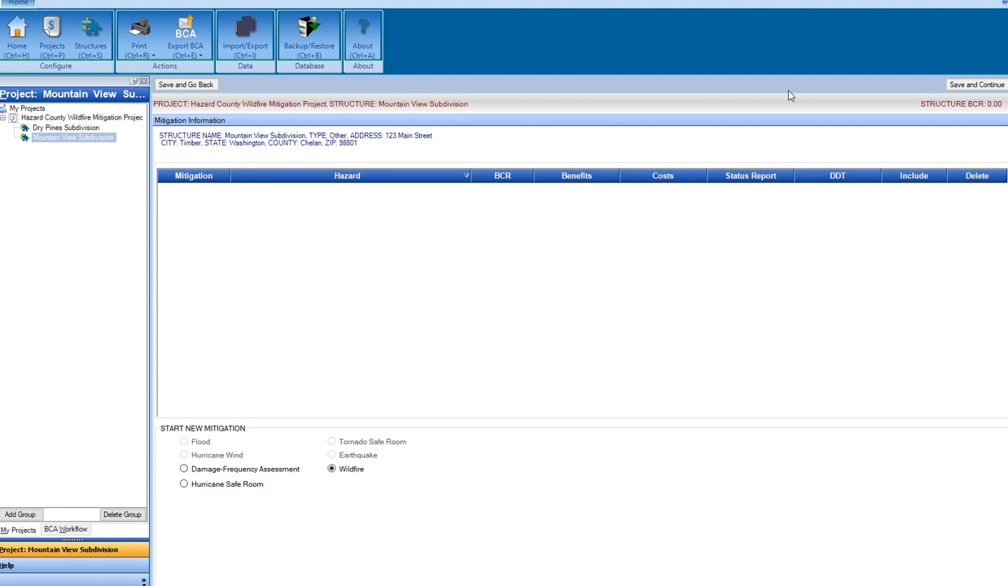
{"action": "left_click", "coordinate": [978, 87]}
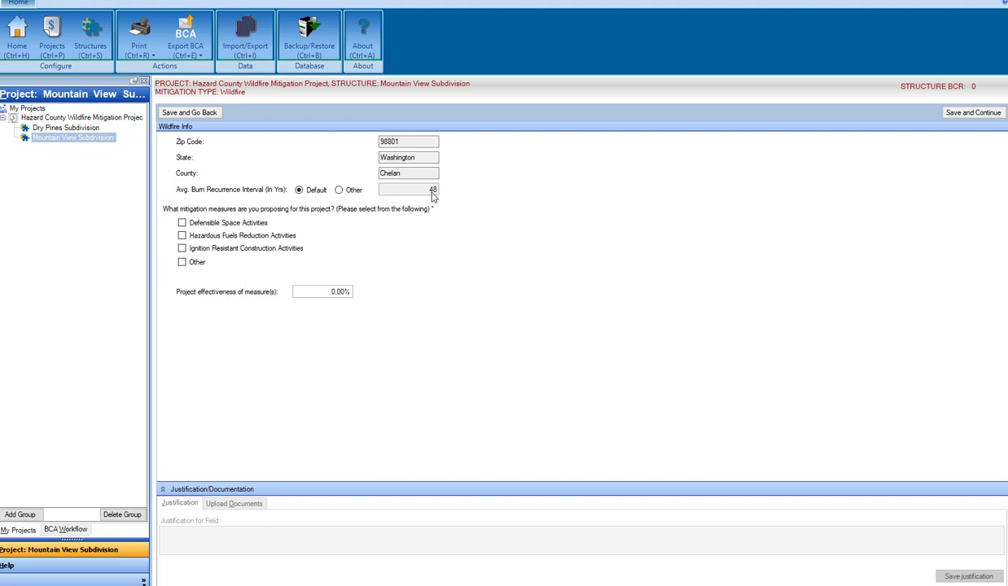
- Choose Defensible Space Activities and Ignition Resistant Construction Activities as the proposed mitigation measures, and save to continue to cost estimation
{"action": "mouse_move", "coordinate": [434, 197]}
{"action": "left_click", "coordinate": [182, 223]}
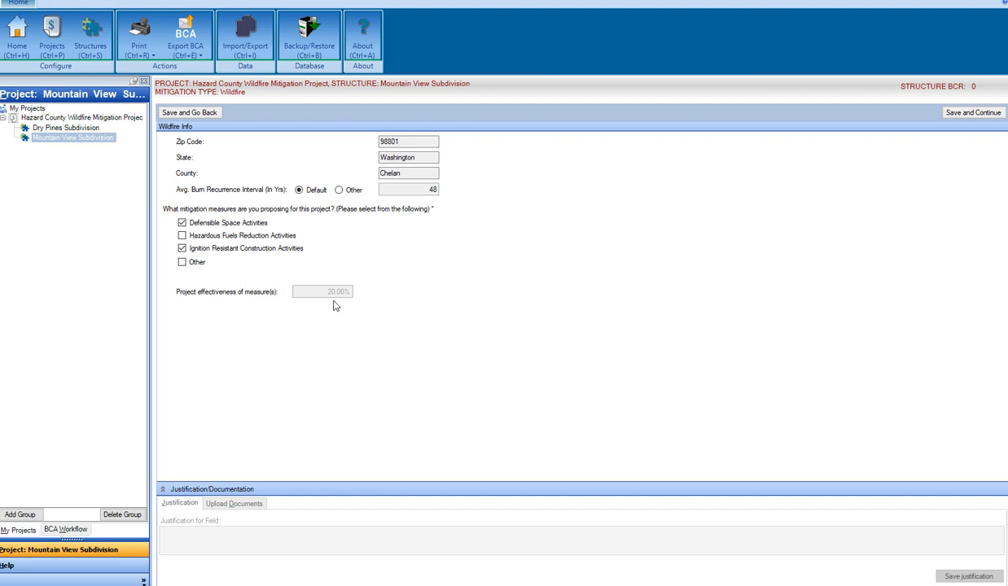
{"action": "left_click", "coordinate": [182, 249]}
{"action": "left_click", "coordinate": [183, 249]}
{"action": "left_click", "coordinate": [182, 235]}
{"action": "left_click", "coordinate": [183, 237]}
{"action": "left_click", "coordinate": [962, 119]}
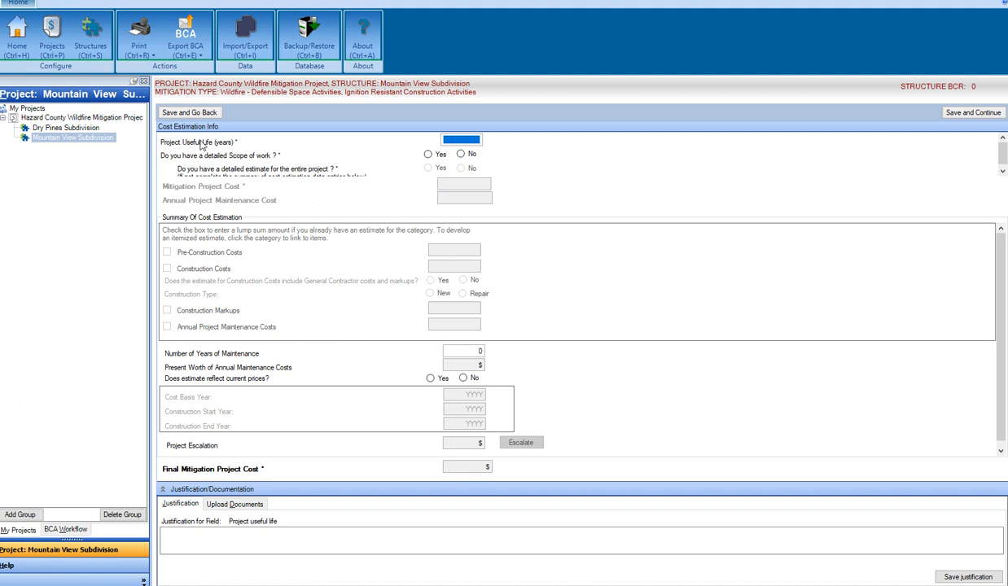
- Set the project useful life to 10 years and answer Yes to having a detailed scope of work
{"action": "key", "text": "BackSpace"}
{"action": "type", "text": "0"}
{"action": "left_click", "coordinate": [434, 157]}
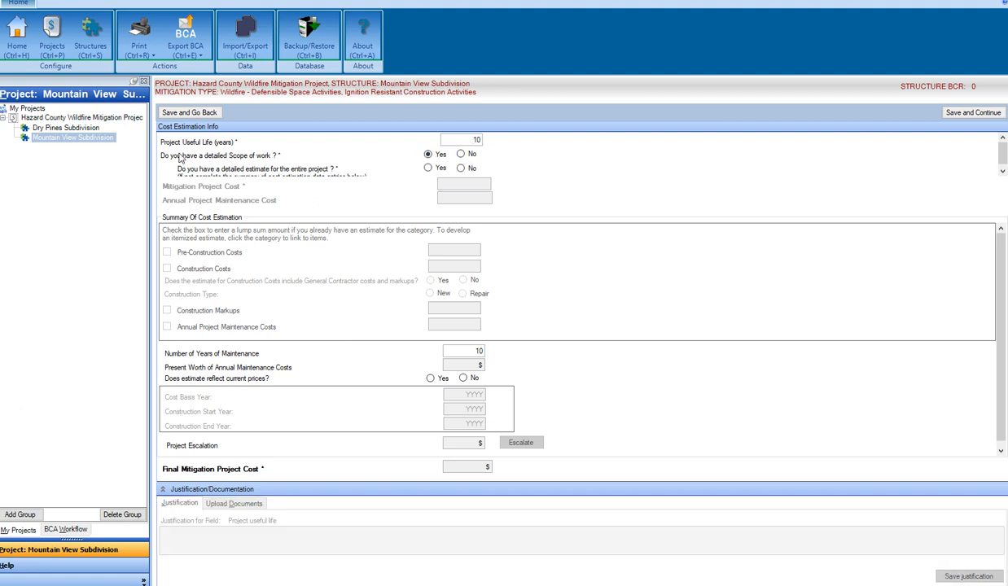
- Save a justification for the project useful life saying homeowner agreements and maintenance plans will require participants to maintain defensible space conditions for at least 10 years
{"action": "mouse_move", "coordinate": [488, 142]}
{"action": "left_click", "coordinate": [467, 140]}
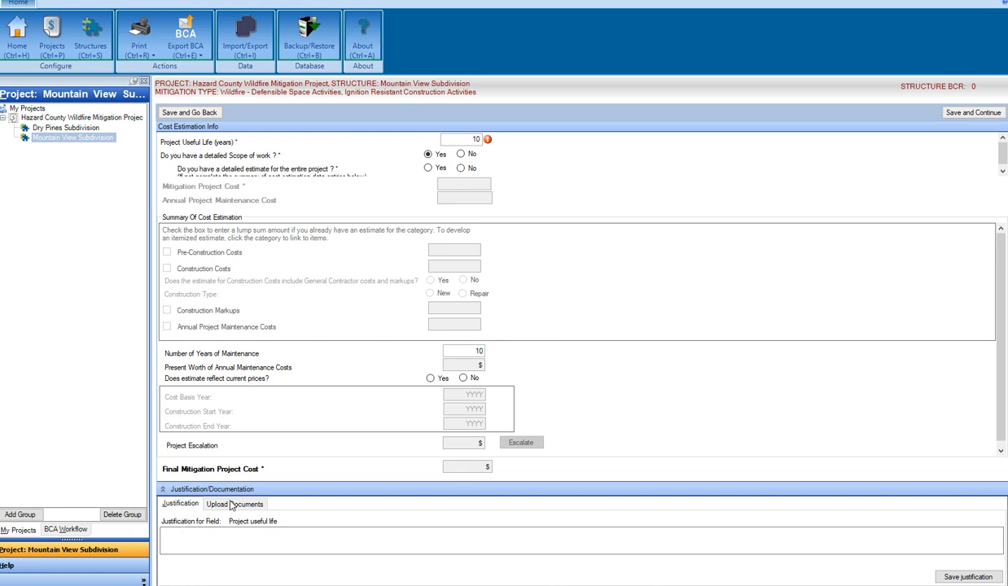
{"action": "left_click", "coordinate": [175, 538]}
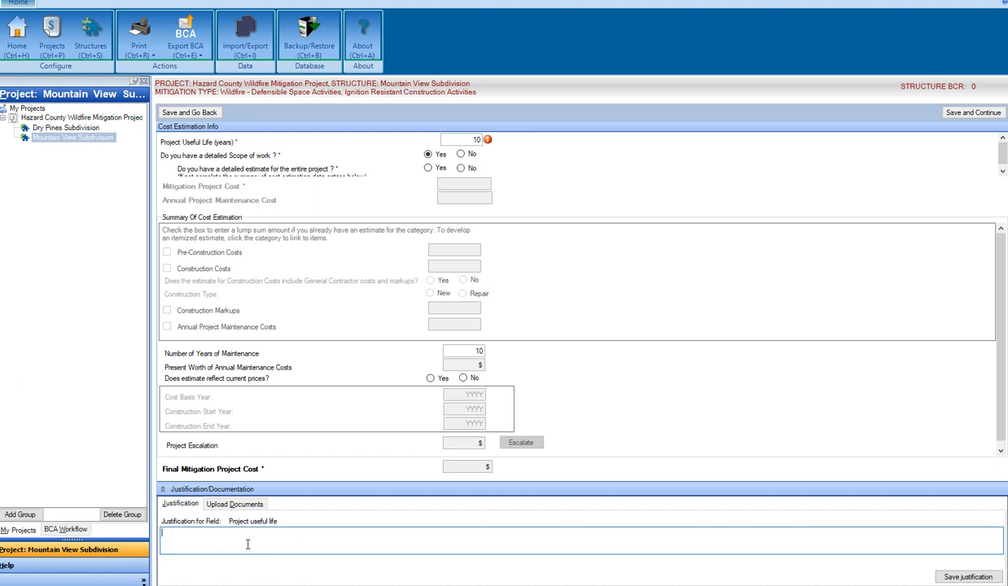
{"action": "left_click", "coordinate": [230, 505]}
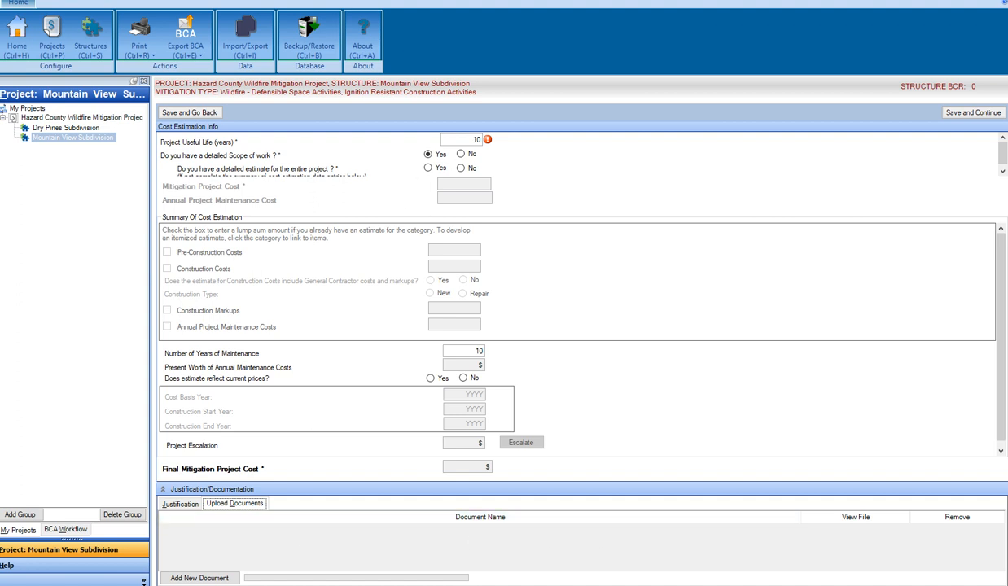
{"action": "left_click", "coordinate": [172, 503]}
{"action": "left_click", "coordinate": [185, 536]}
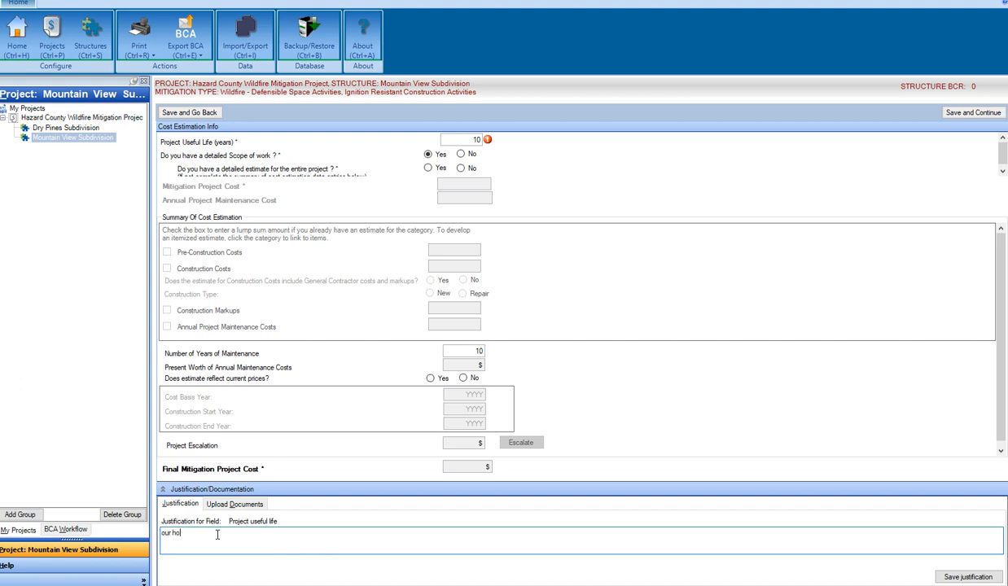
{"action": "type", "text": "owne"}
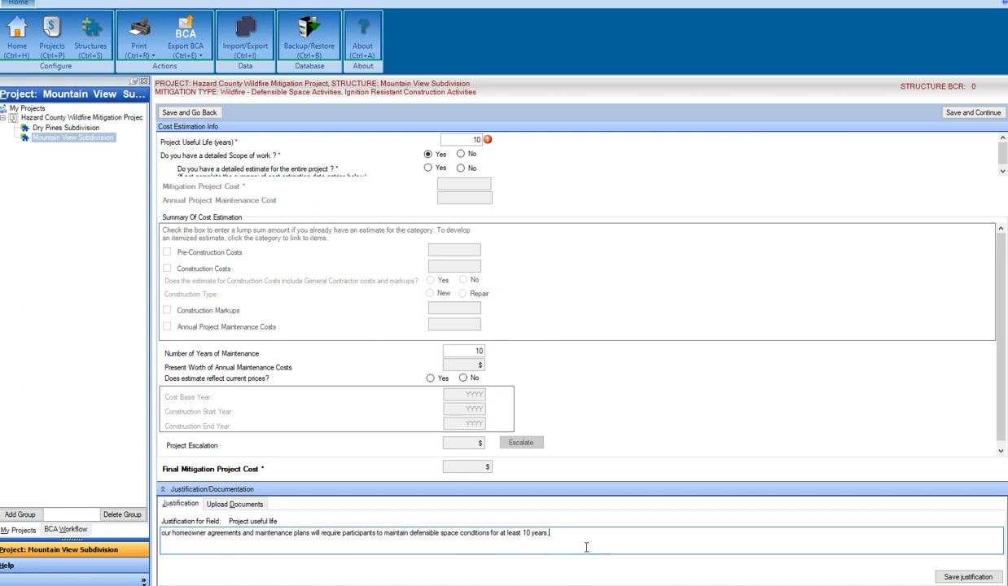
{"action": "left_click", "coordinate": [945, 577]}
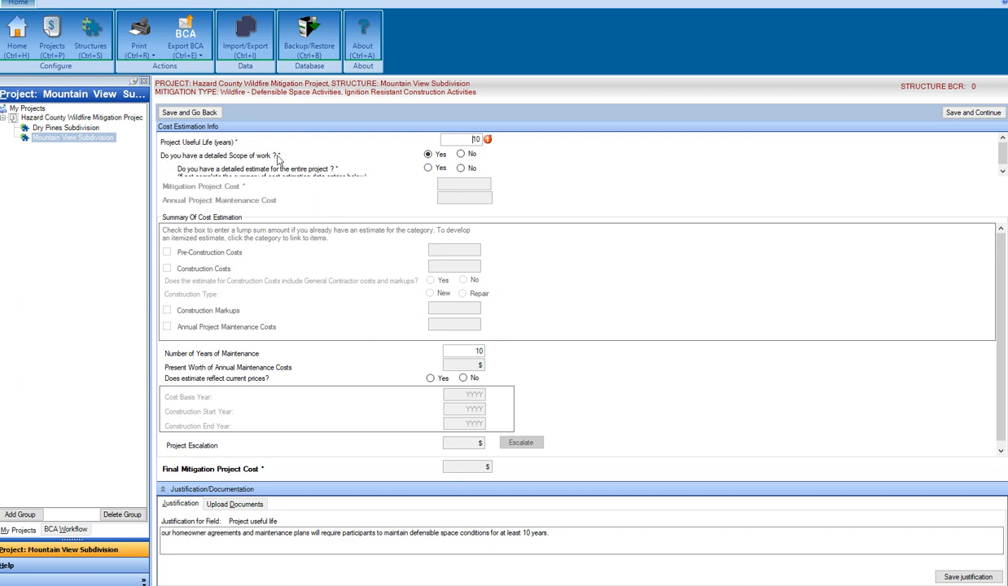
{"action": "left_click", "coordinate": [429, 155]}
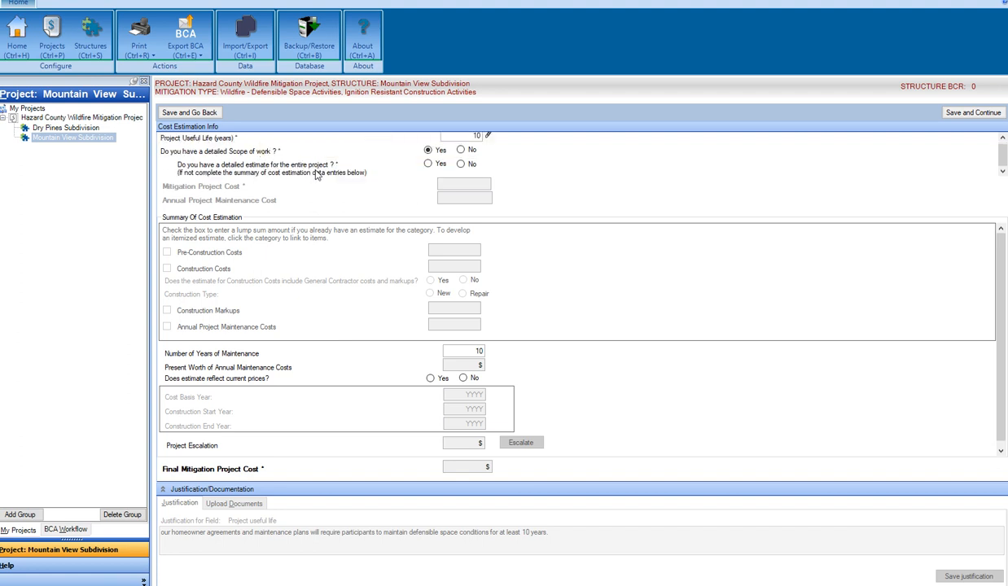
- Answer Yes to having a detailed estimate for the entire project, and switch to the SAMPLE Budget Summary Sheet in Excel
{"action": "left_click", "coordinate": [428, 164]}
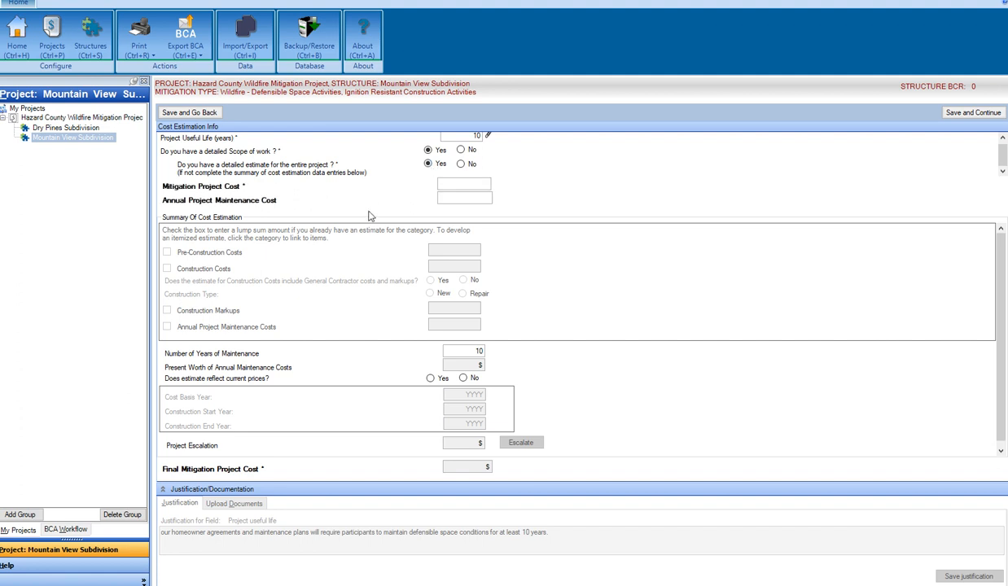
{"action": "left_click", "coordinate": [458, 187]}
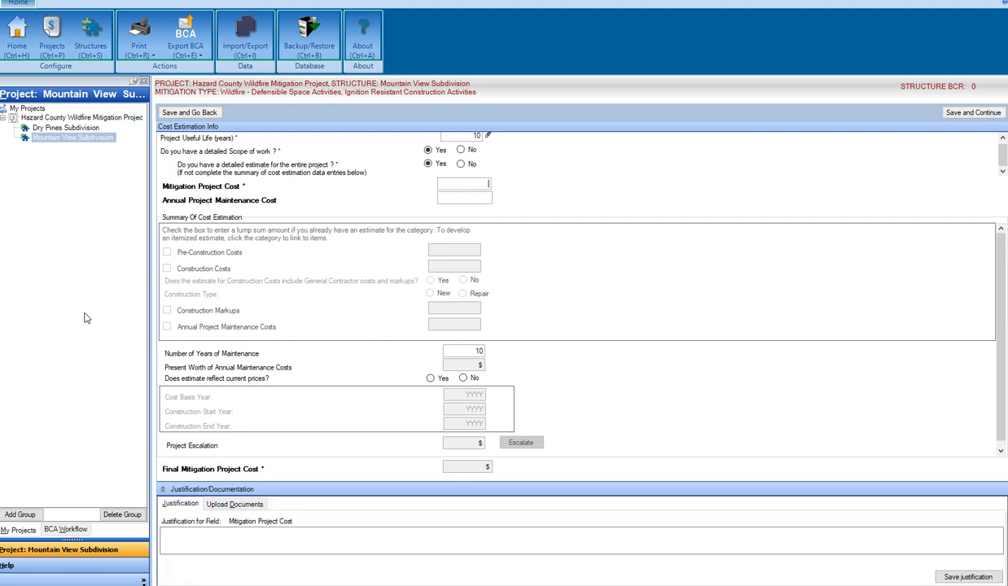
{"action": "mouse_move", "coordinate": [246, 585]}
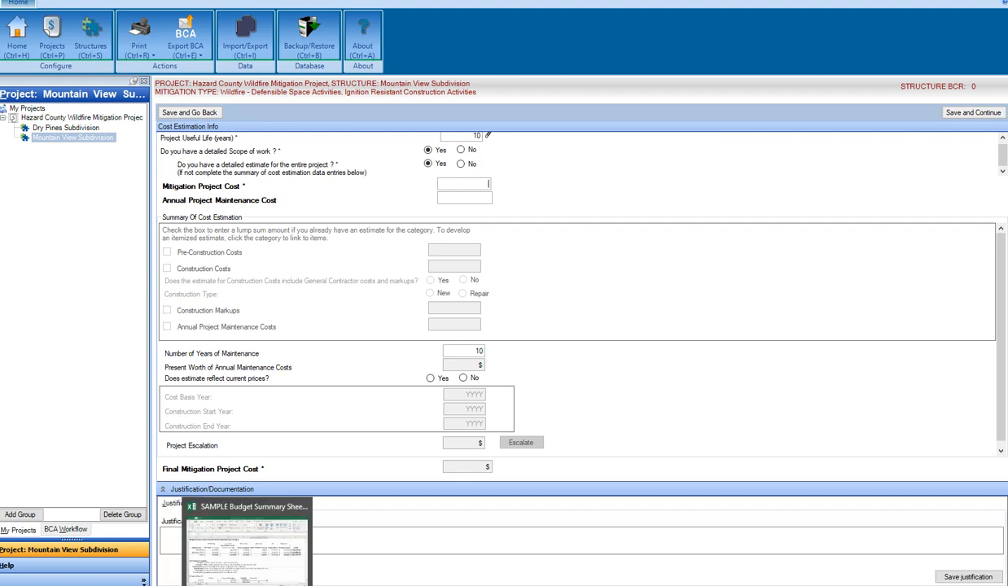
{"action": "left_click", "coordinate": [247, 542]}
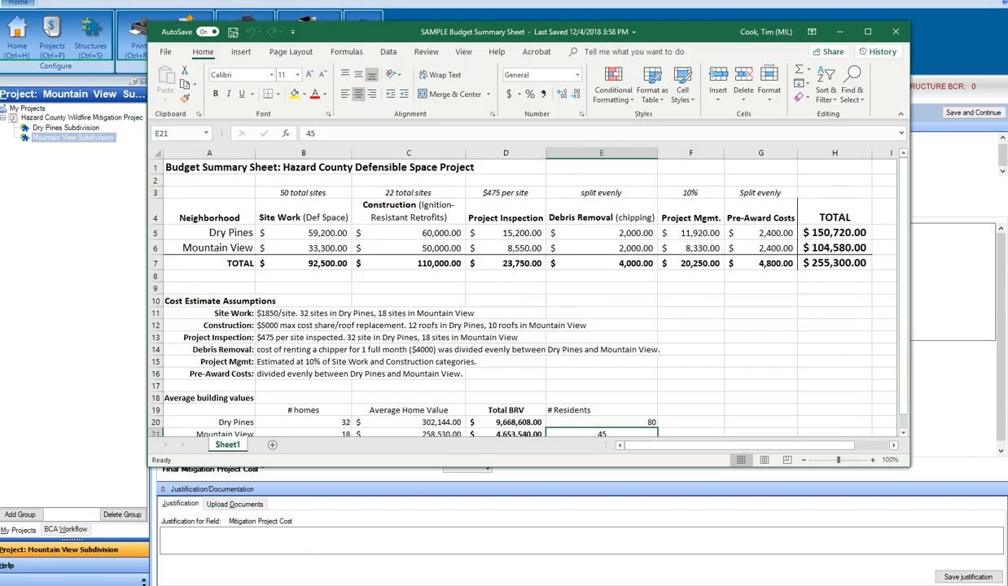
- Examine the budget sheet's title and cost category headings, including Site Work, Construction, Debris Removal and Project Mgmt
{"action": "left_click", "coordinate": [206, 165]}
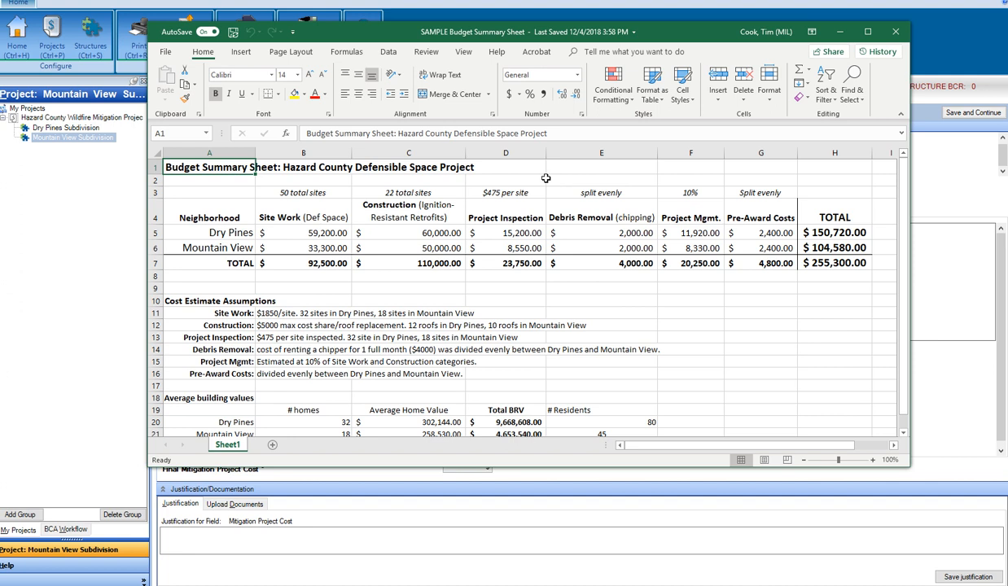
{"action": "left_click", "coordinate": [302, 154]}
{"action": "left_click", "coordinate": [409, 154]}
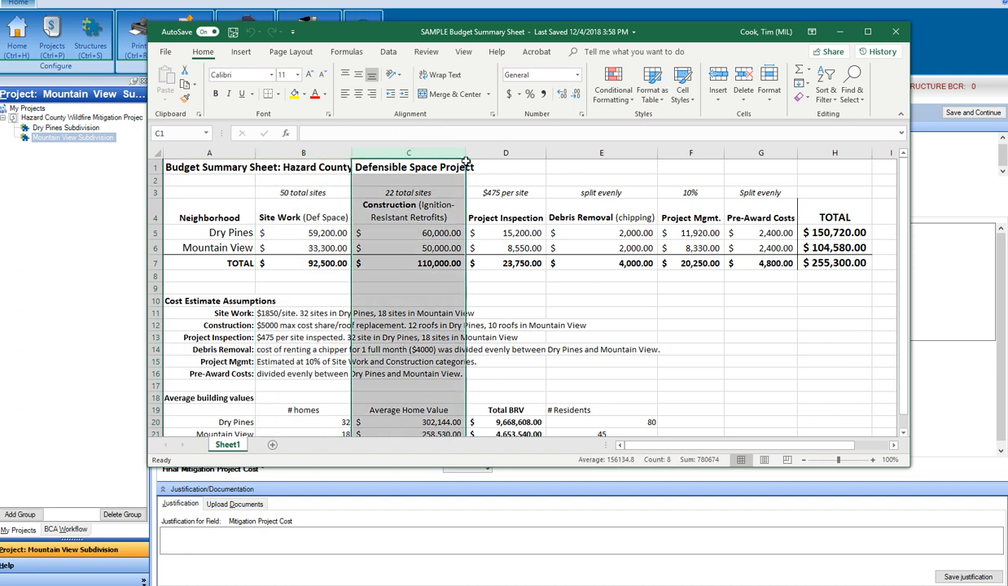
{"action": "left_click", "coordinate": [479, 167]}
{"action": "left_click", "coordinate": [491, 217]}
{"action": "left_click", "coordinate": [377, 206]}
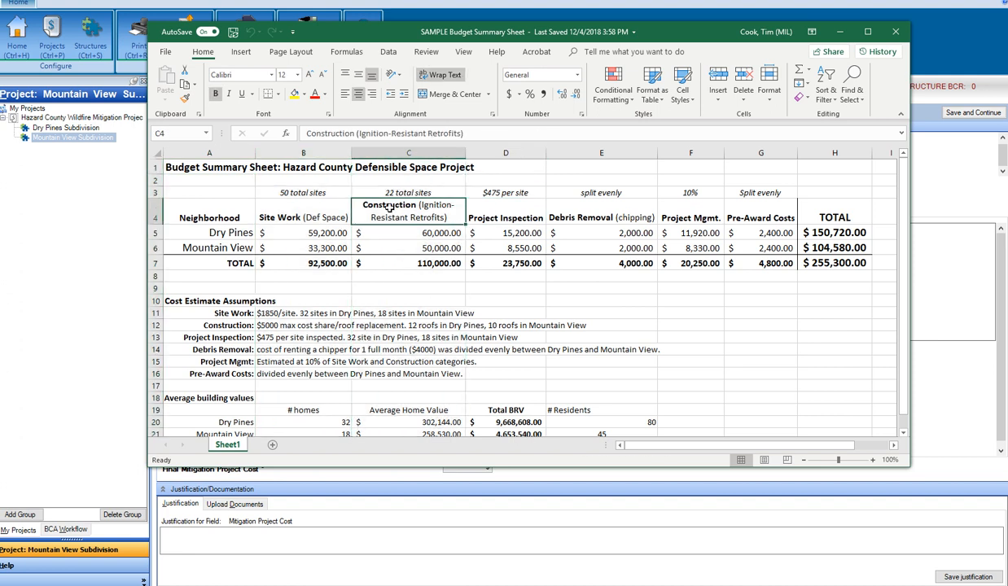
{"action": "left_click", "coordinate": [303, 216]}
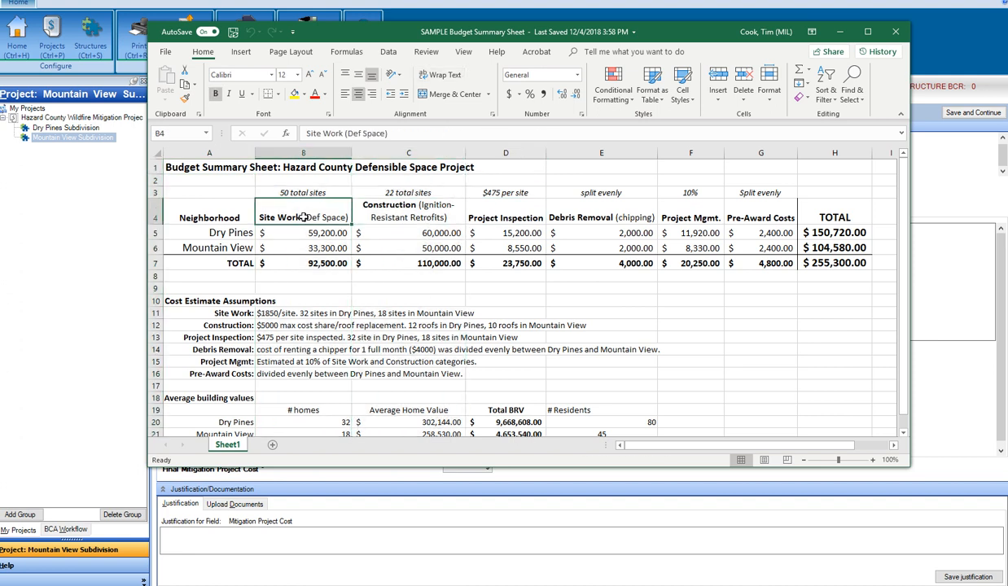
{"action": "left_click", "coordinate": [557, 206]}
{"action": "left_click", "coordinate": [677, 214]}
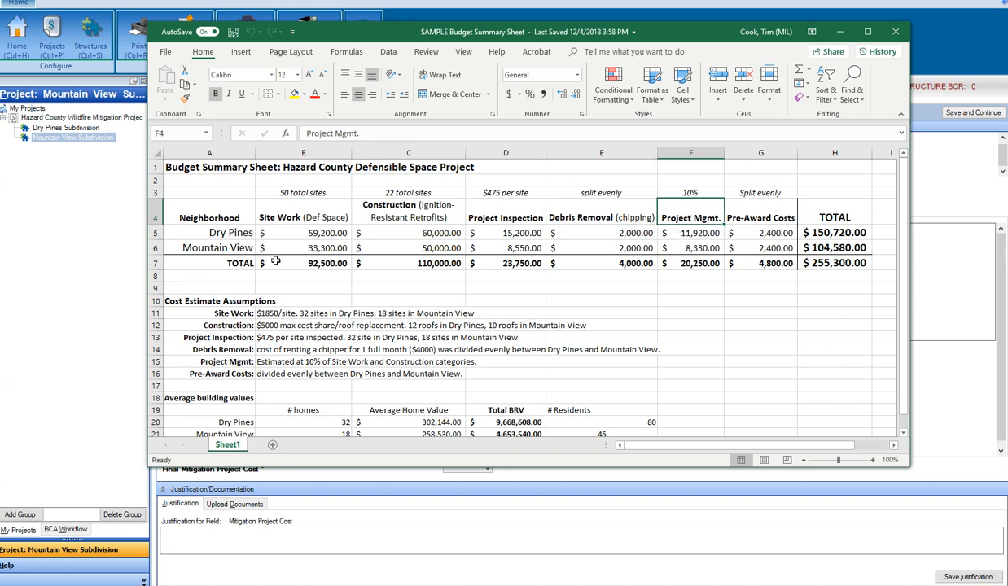
- Examine the Mountain View row, the total for each cost category and Mountain View's overall total in the budget sheet
{"action": "left_click", "coordinate": [155, 248]}
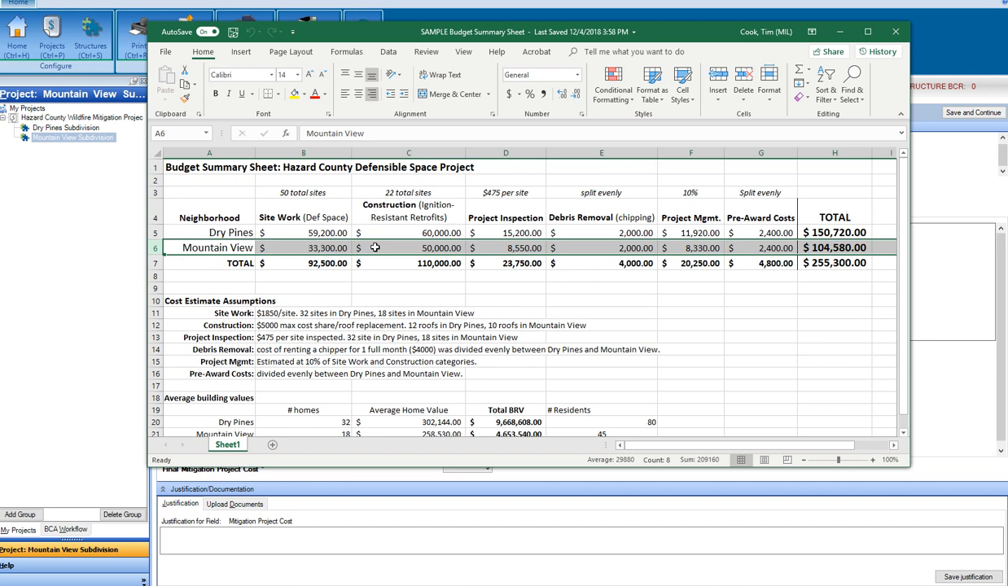
{"action": "left_click", "coordinate": [833, 246]}
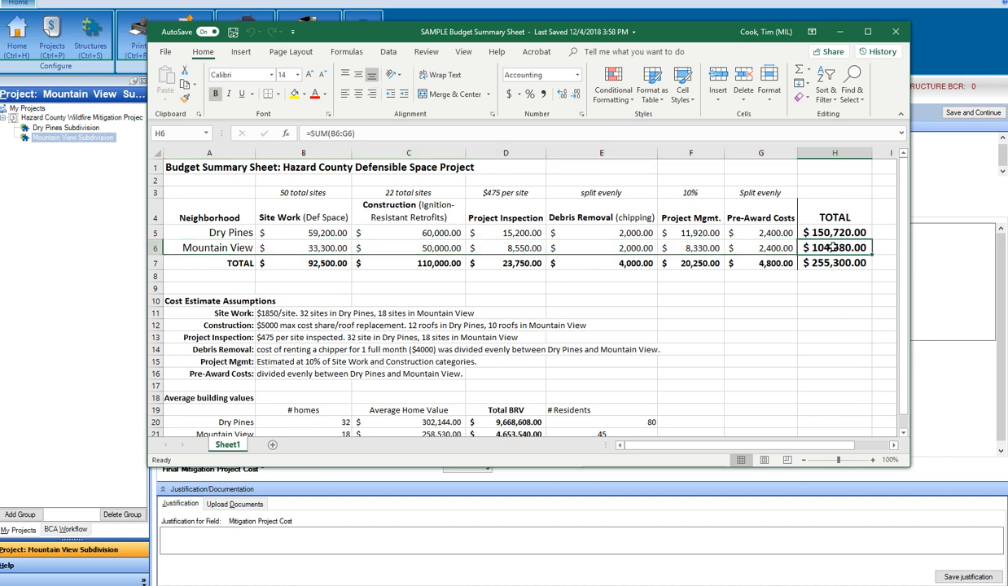
{"action": "left_click", "coordinate": [297, 263]}
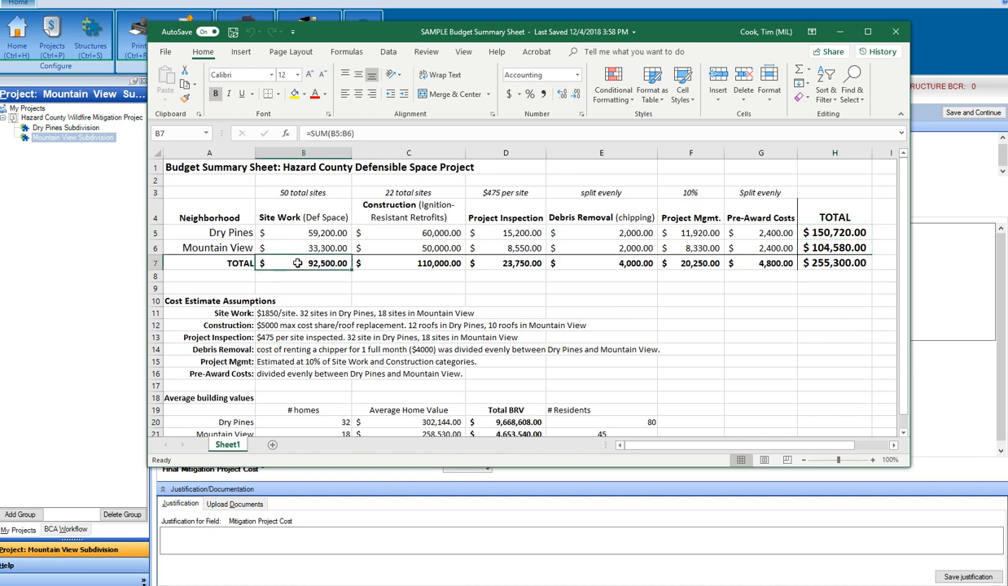
{"action": "left_click", "coordinate": [407, 260]}
{"action": "left_click", "coordinate": [506, 264]}
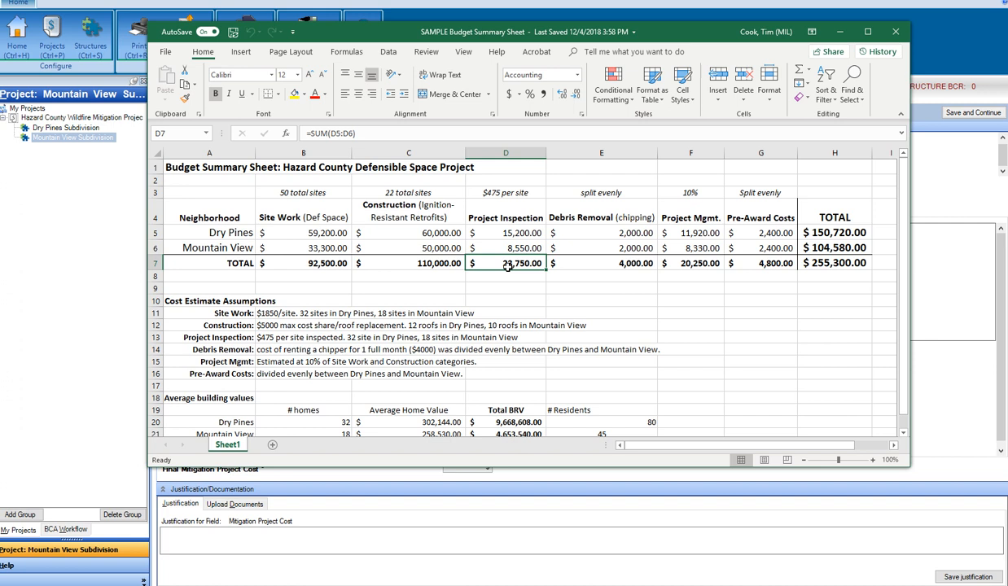
{"action": "left_click", "coordinate": [593, 260]}
{"action": "left_click", "coordinate": [684, 264]}
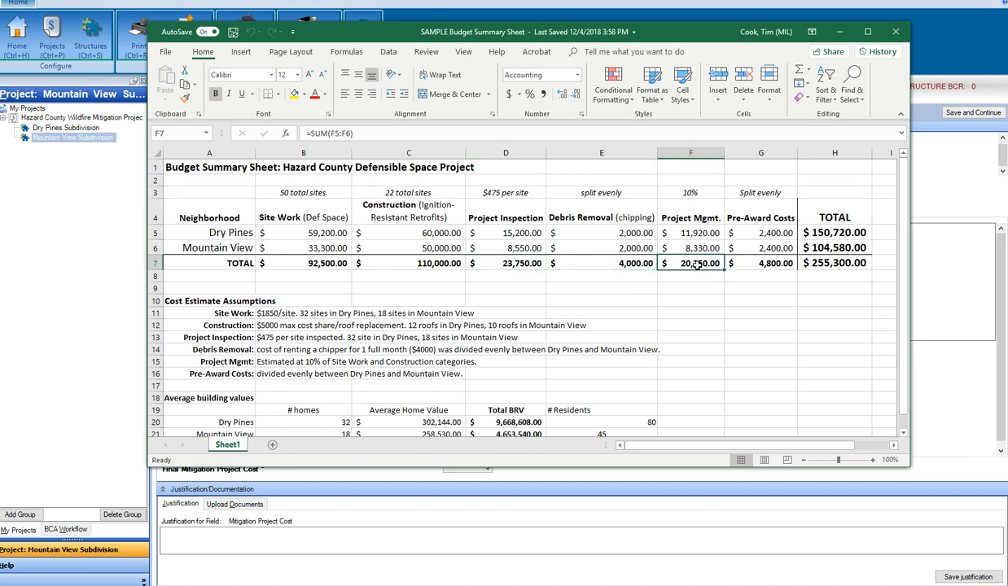
{"action": "left_click", "coordinate": [155, 248]}
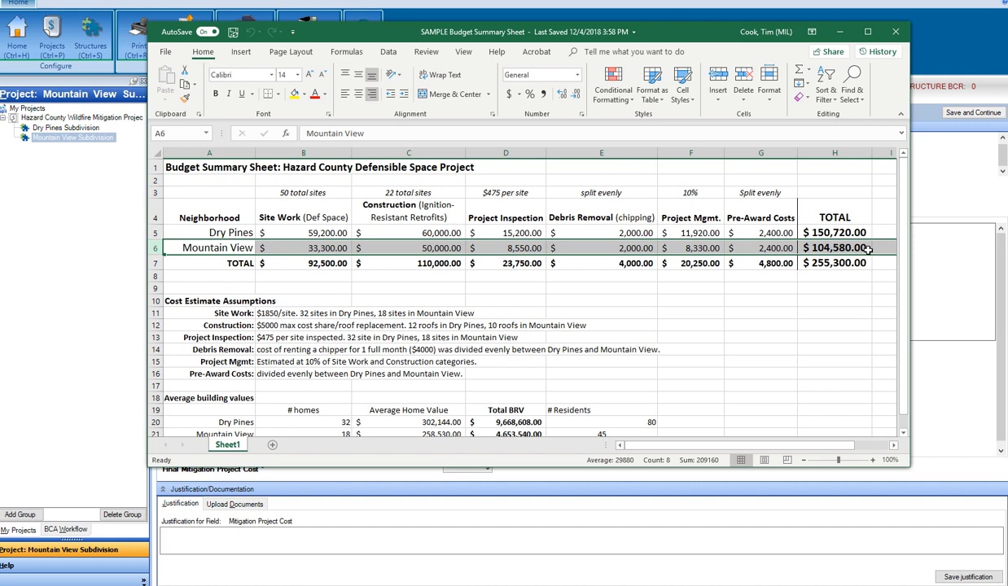
{"action": "left_click", "coordinate": [814, 248]}
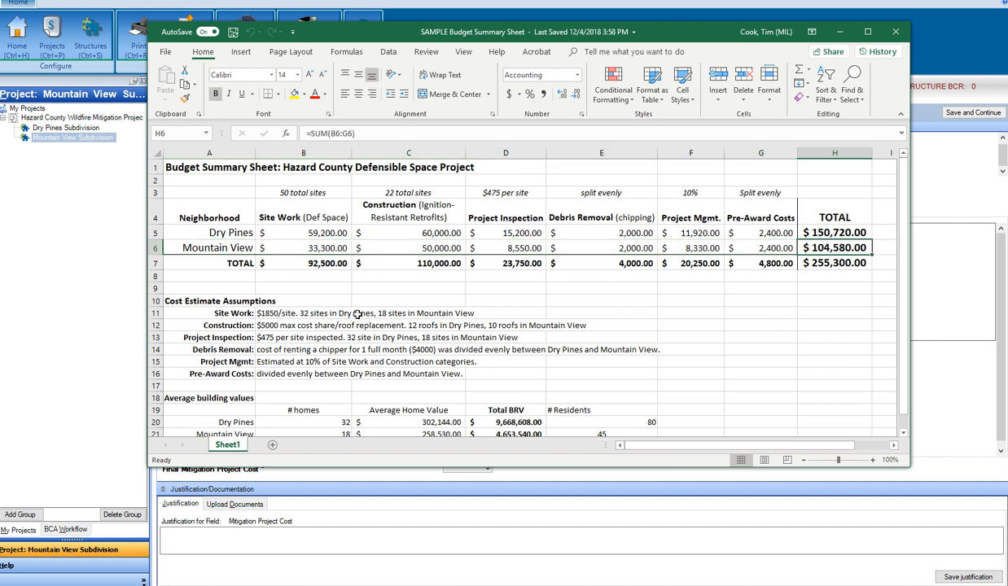
- Return to the BCA tool and set the Mitigation Project Cost to $104,580
{"action": "left_click", "coordinate": [841, 33]}
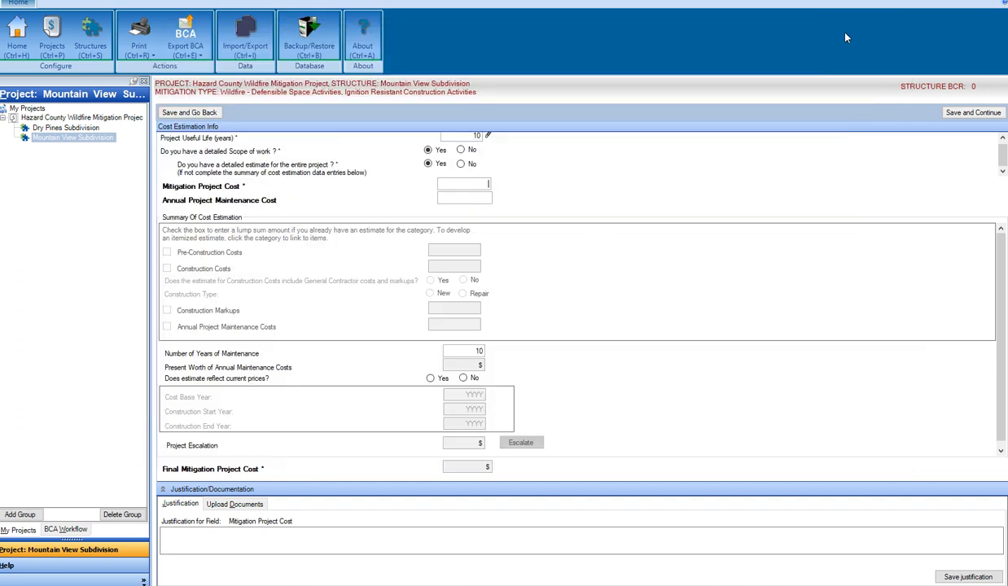
{"action": "left_click", "coordinate": [455, 202]}
{"action": "mouse_move", "coordinate": [498, 186]}
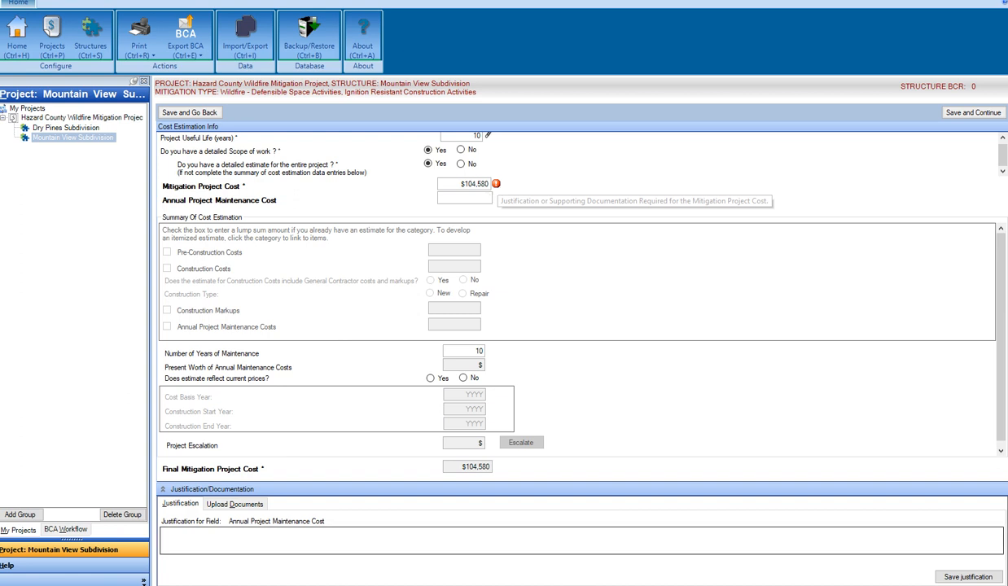
- Review the Cost Estimate Assumptions in the Excel budget summary sheet, and close the workbook
{"action": "left_click", "coordinate": [286, 585]}
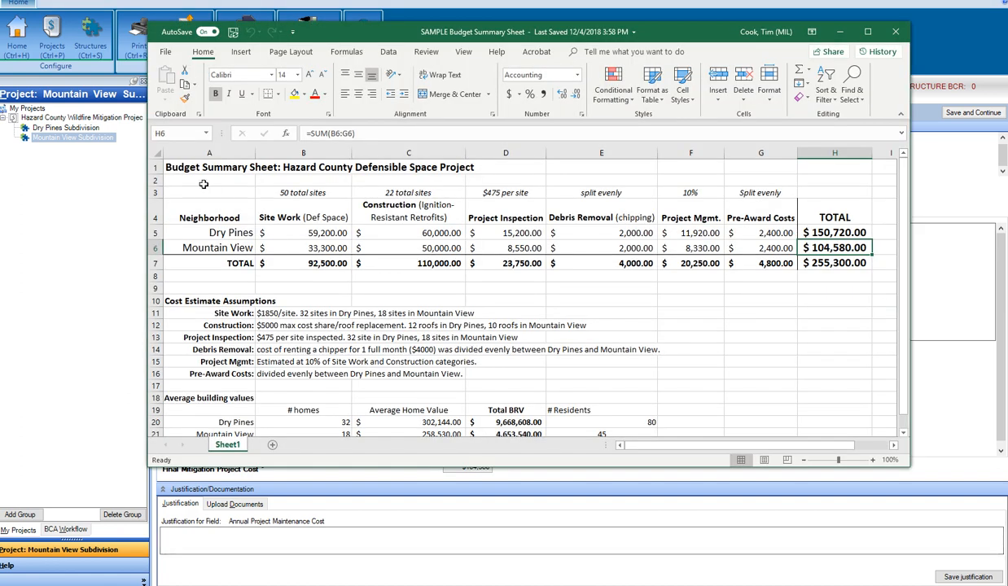
{"action": "scroll", "coordinate": [196, 269], "scroll_direction": "down", "scroll_amount": 1}
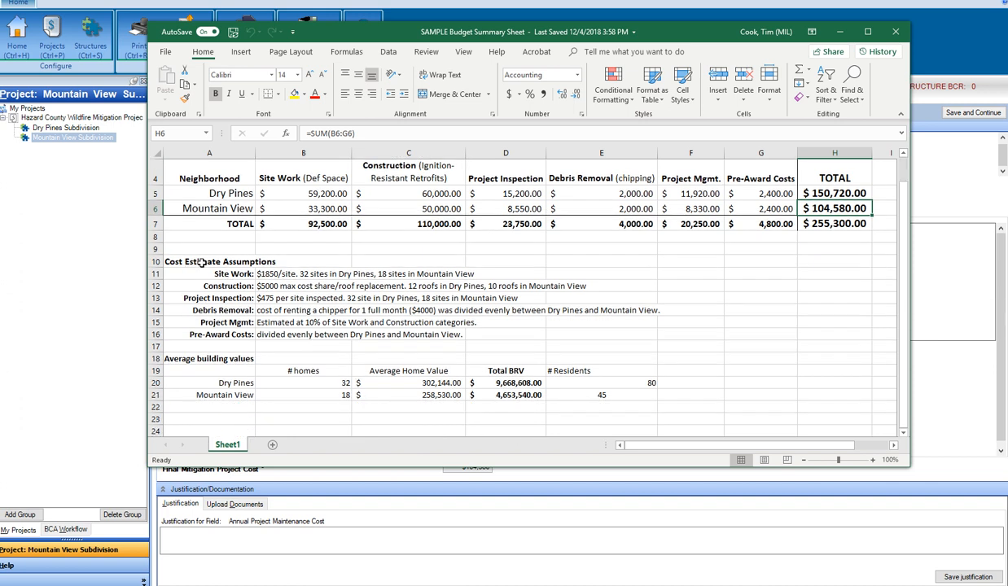
{"action": "left_click", "coordinate": [196, 257]}
{"action": "left_click", "coordinate": [275, 276]}
{"action": "key", "text": "Down"}
{"action": "key", "text": "Down"}
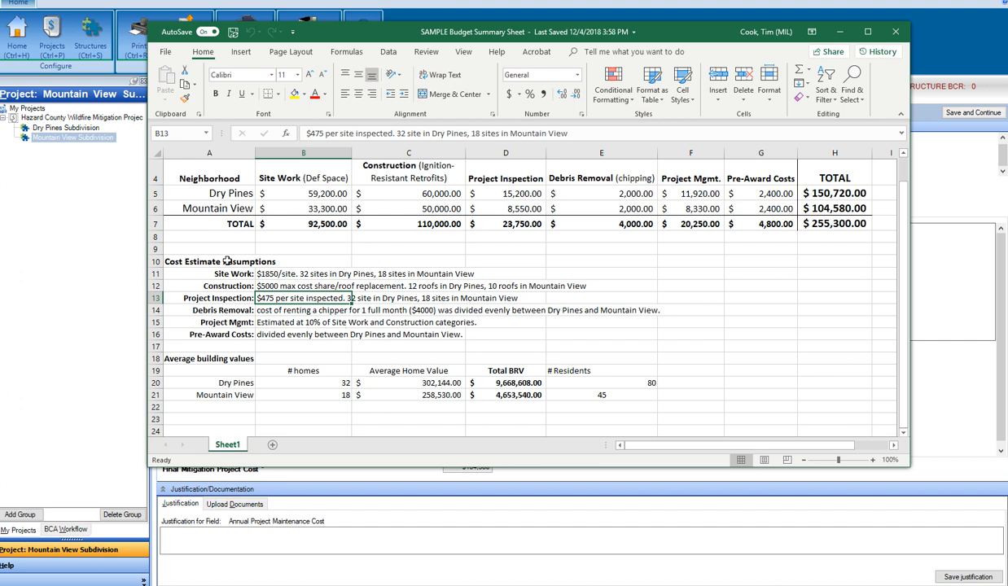
{"action": "scroll", "coordinate": [342, 228], "scroll_direction": "up", "scroll_amount": 1}
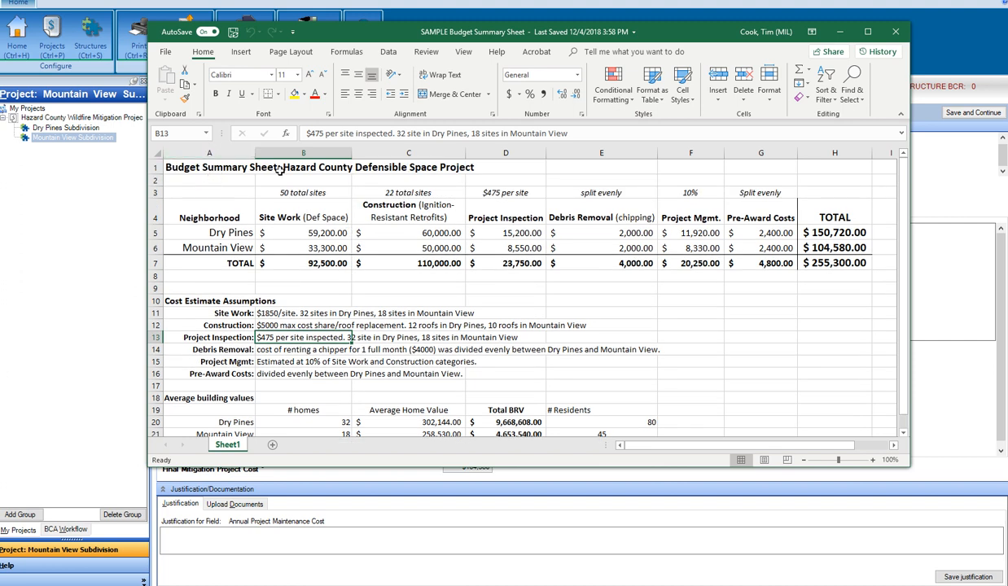
{"action": "left_click", "coordinate": [896, 30]}
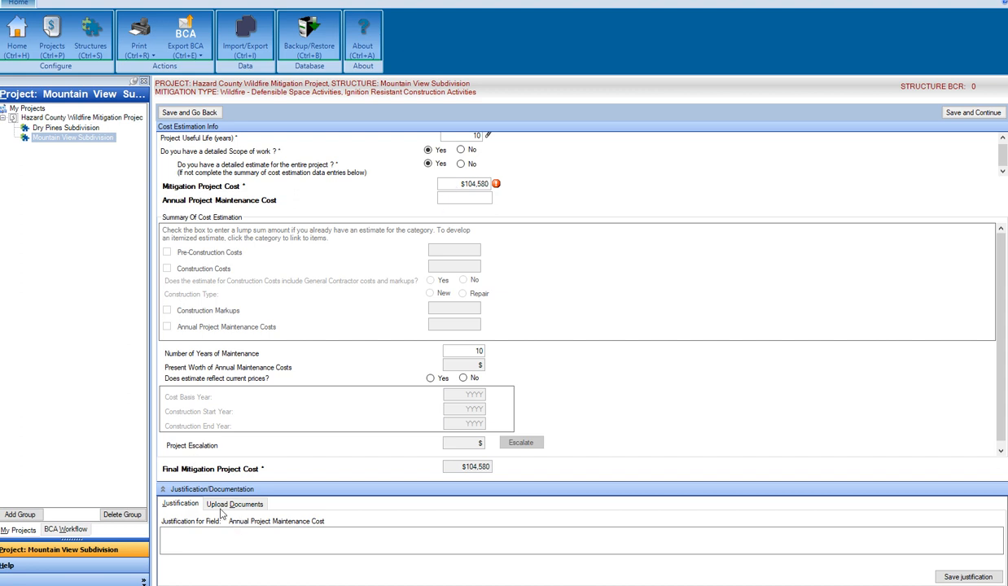
- Attach SAMPLE Budget Summary Sheet from the BCA work folder as supporting documentation for the Mitigation Project Cost
{"action": "left_click", "coordinate": [449, 184]}
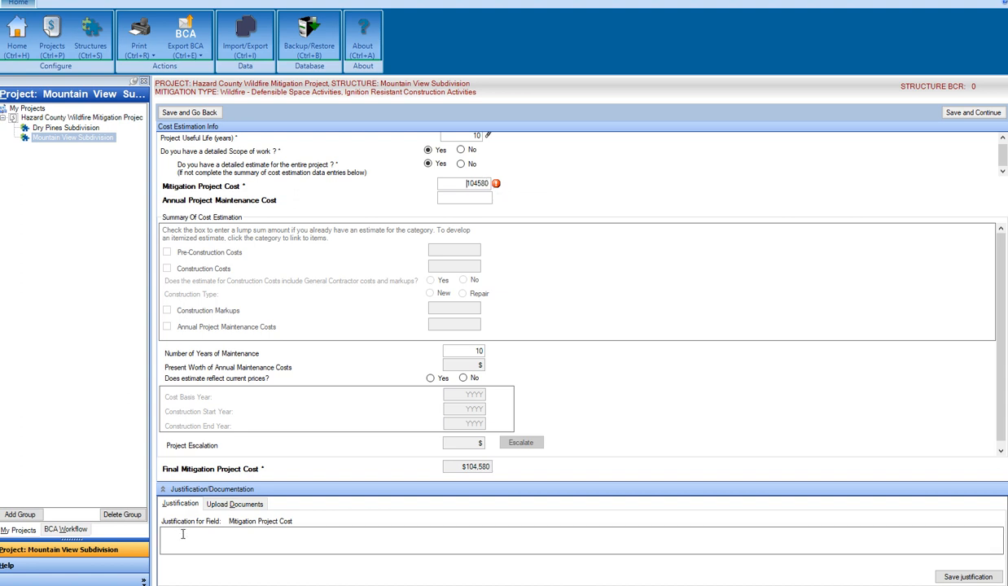
{"action": "left_click", "coordinate": [235, 506]}
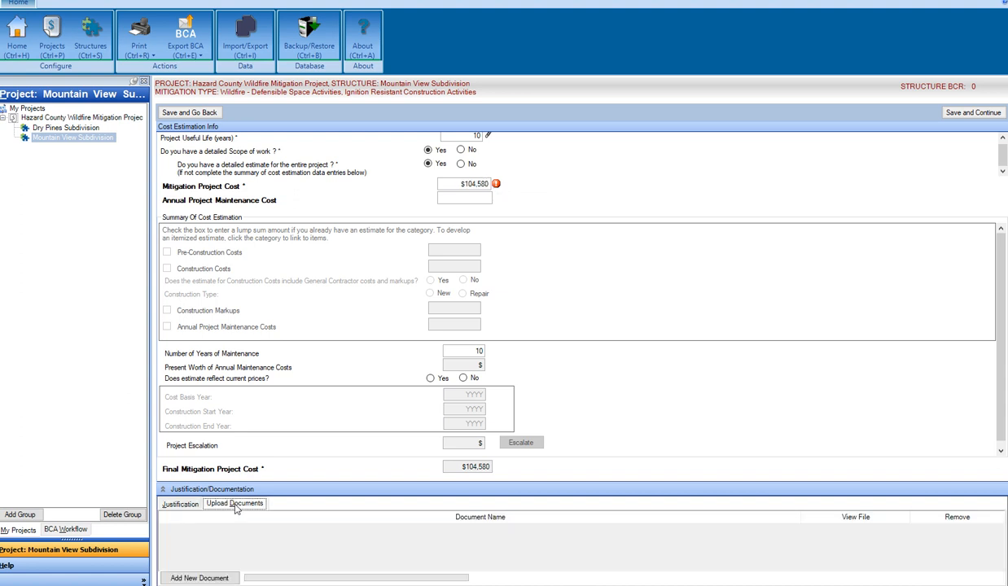
{"action": "left_click", "coordinate": [209, 578]}
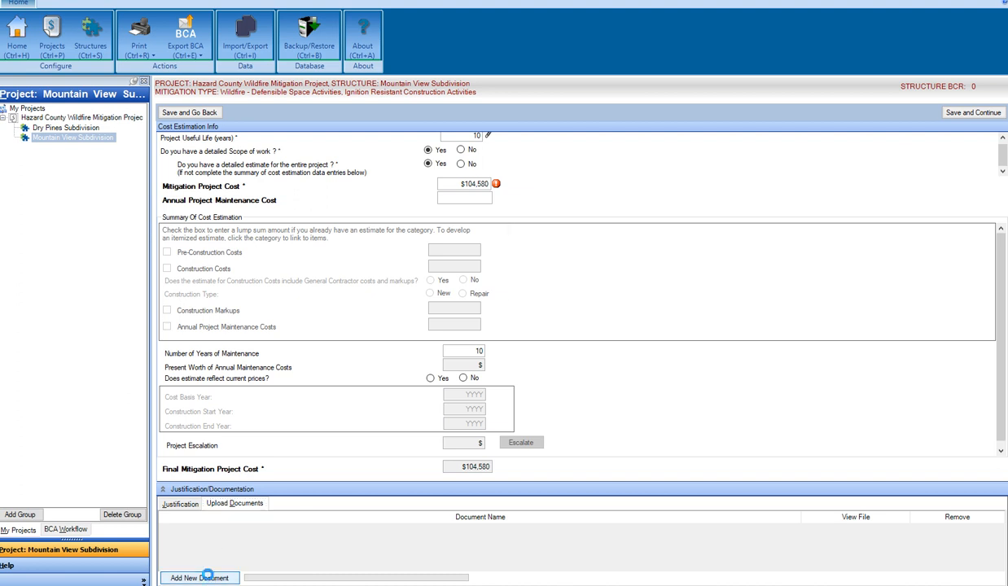
{"action": "scroll", "coordinate": [171, 182], "scroll_direction": "down", "scroll_amount": 4}
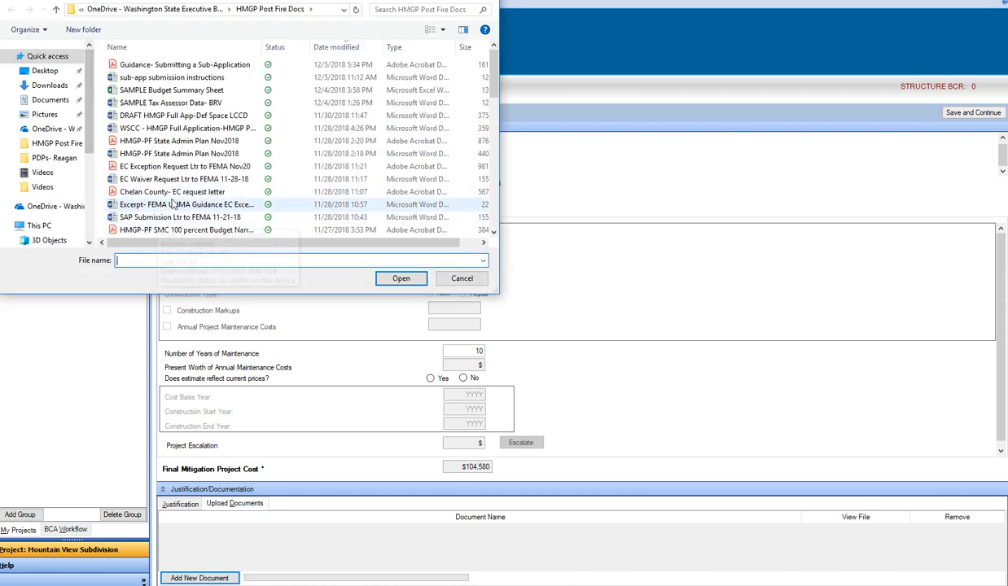
{"action": "scroll", "coordinate": [171, 183], "scroll_direction": "down", "scroll_amount": 5}
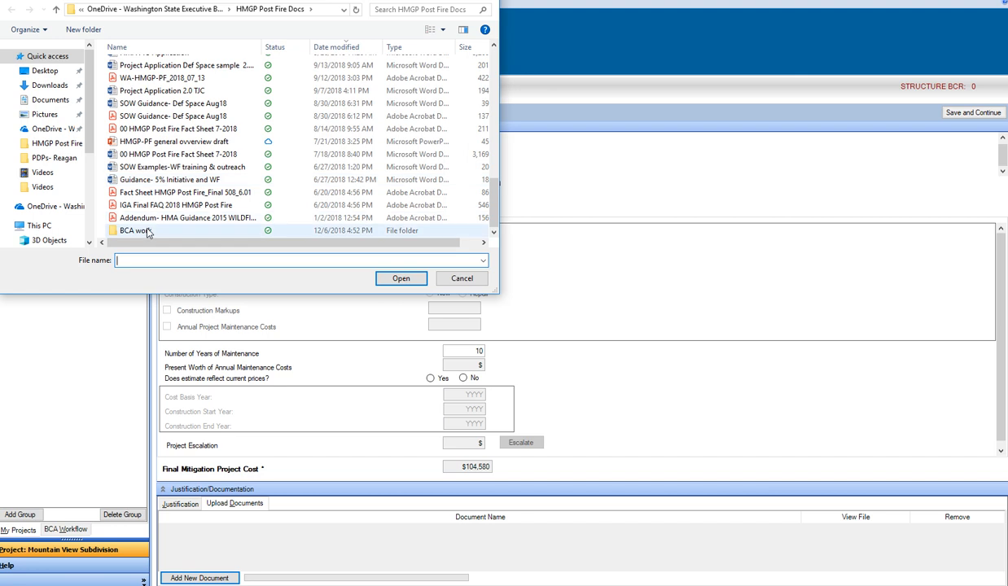
{"action": "double_click", "coordinate": [147, 224]}
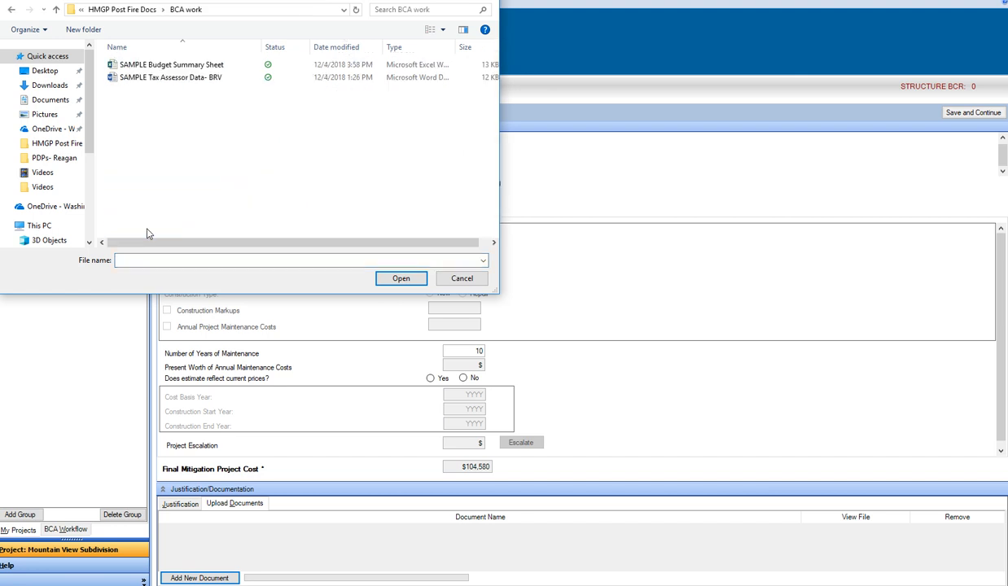
{"action": "double_click", "coordinate": [172, 65]}
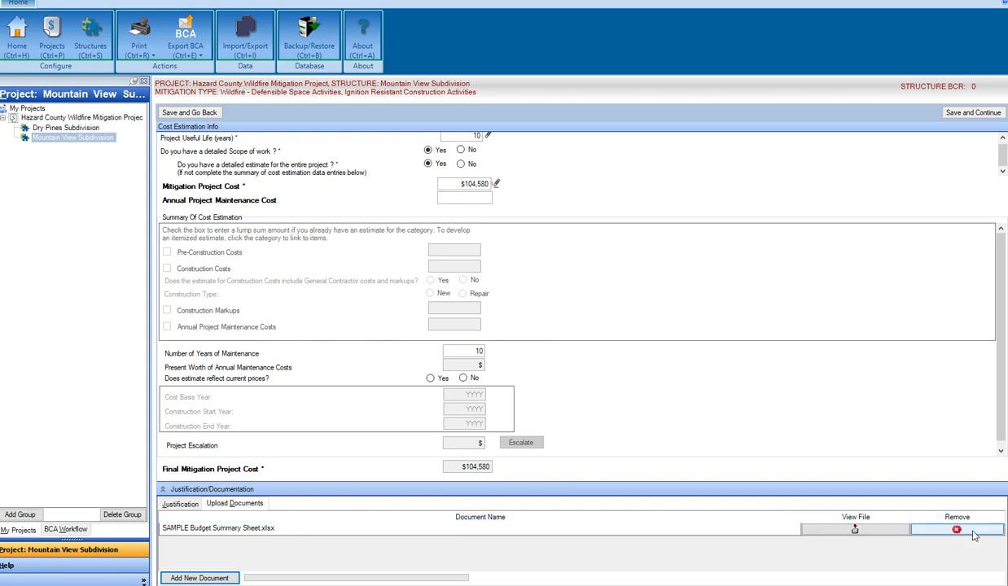
- View the attached SAMPLE Budget Summary Sheet.xlsx to check its contents, and close it
{"action": "left_click", "coordinate": [856, 530]}
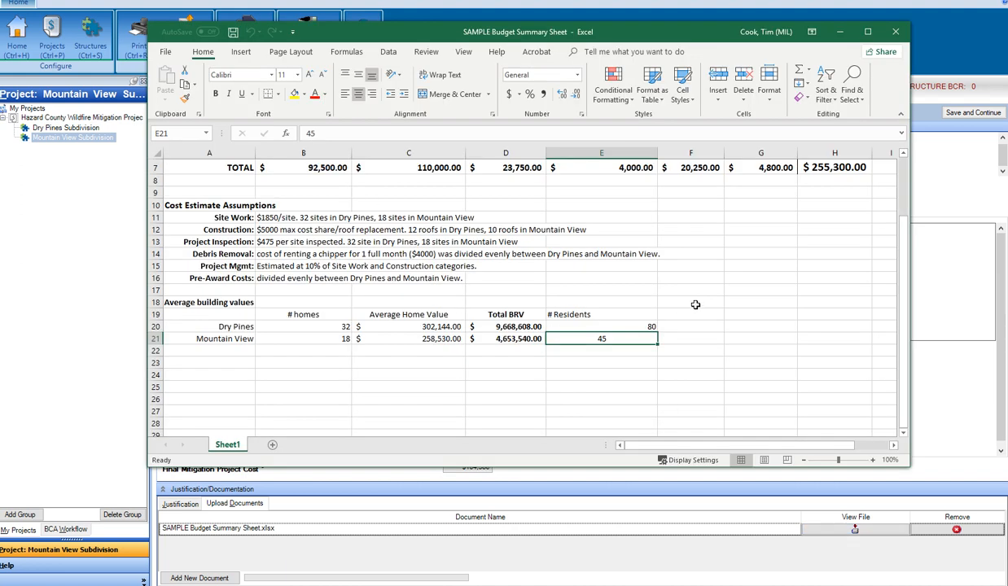
{"action": "scroll", "coordinate": [672, 295], "scroll_direction": "up", "scroll_amount": 2}
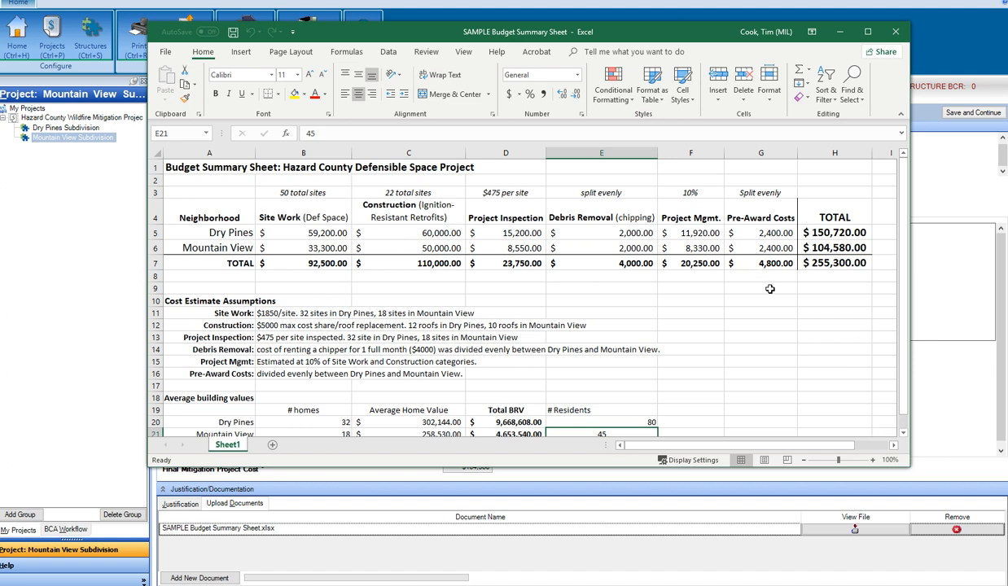
{"action": "left_click", "coordinate": [896, 32]}
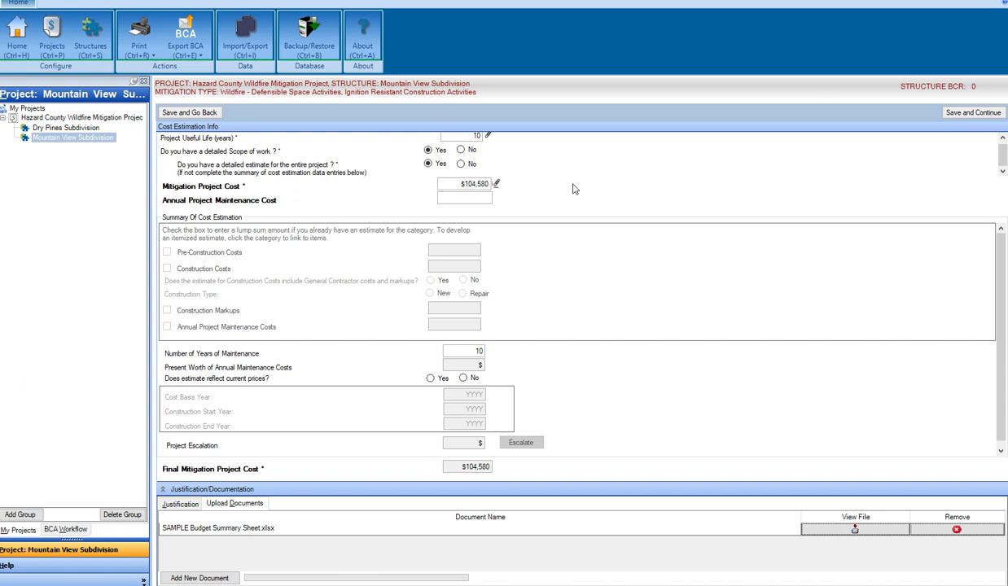
- Set the Annual Project Maintenance Cost to $1,000
{"action": "left_click", "coordinate": [460, 199]}
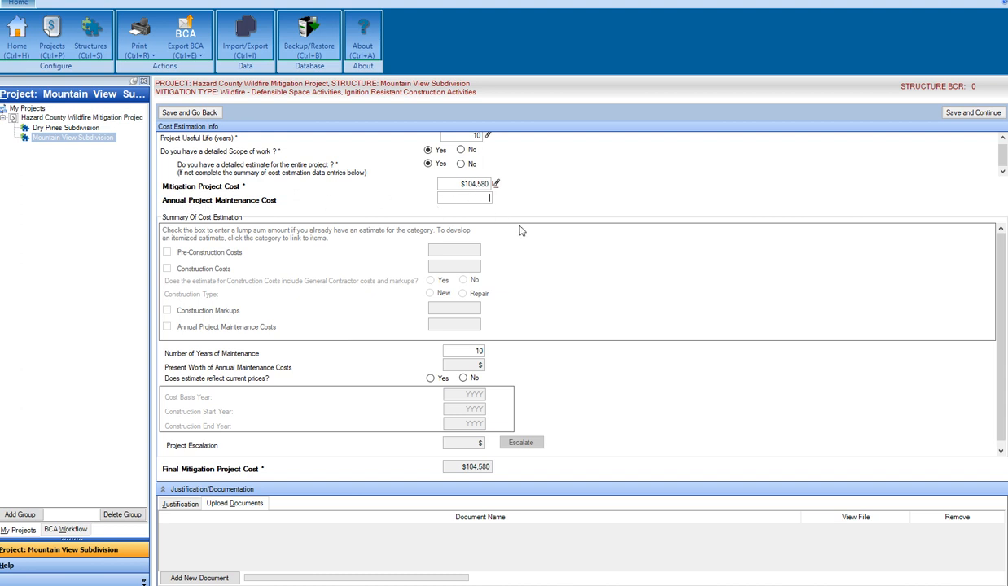
{"action": "type", "text": "000"}
{"action": "left_click", "coordinate": [455, 186]}
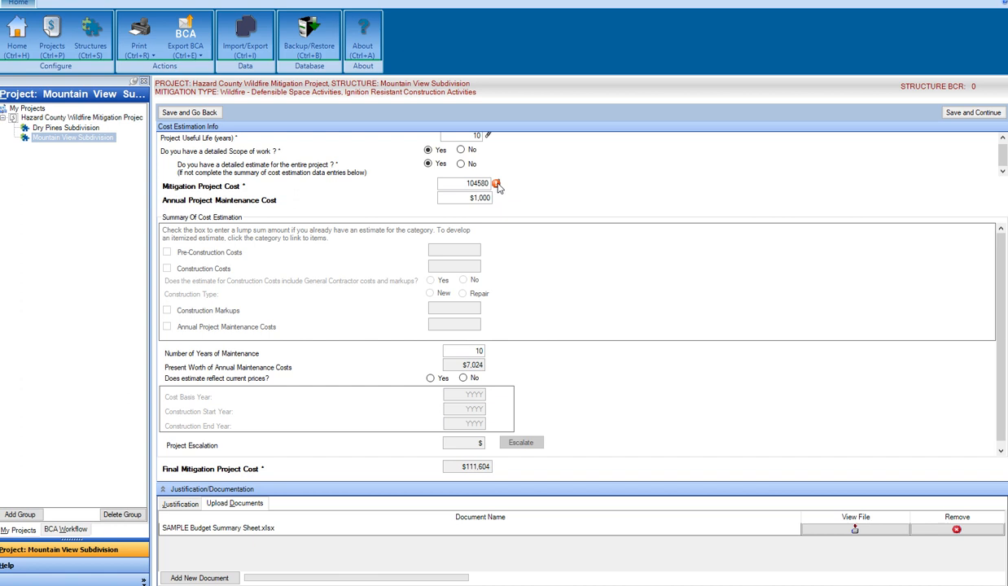
- Mark the mitigation cost estimate as reflecting current prices
{"action": "left_click", "coordinate": [468, 197]}
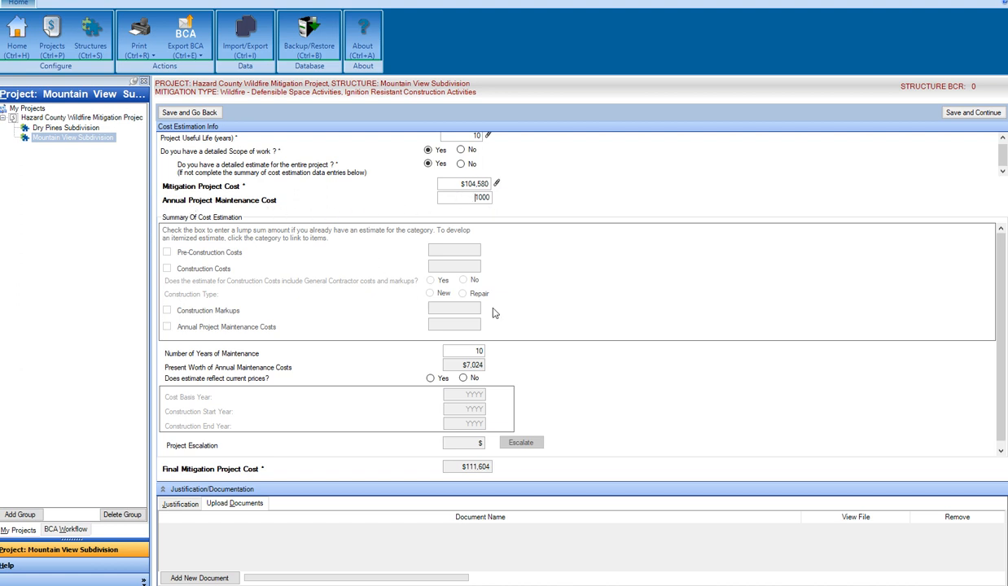
{"action": "scroll", "coordinate": [475, 304], "scroll_direction": "down", "scroll_amount": 1}
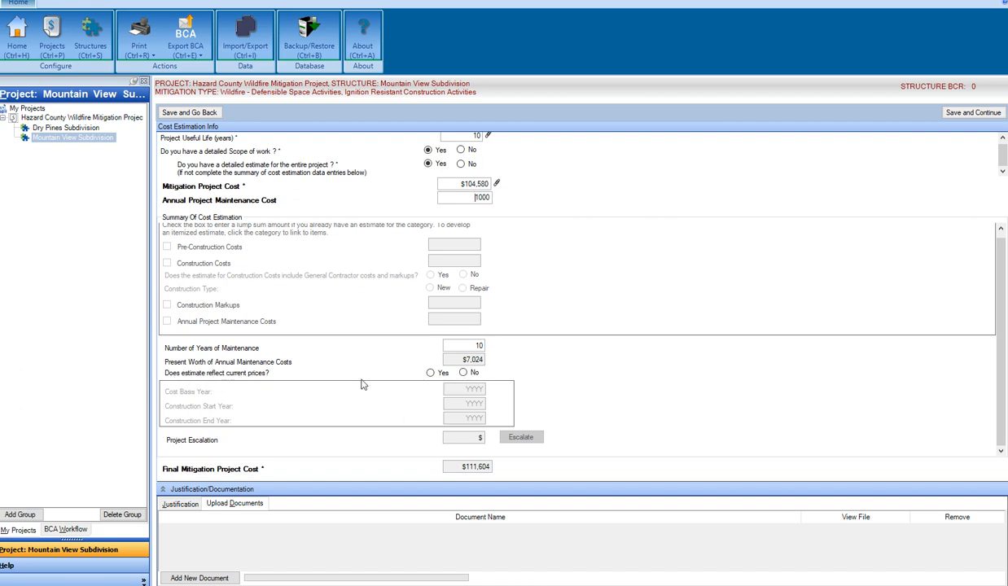
{"action": "left_click", "coordinate": [432, 373]}
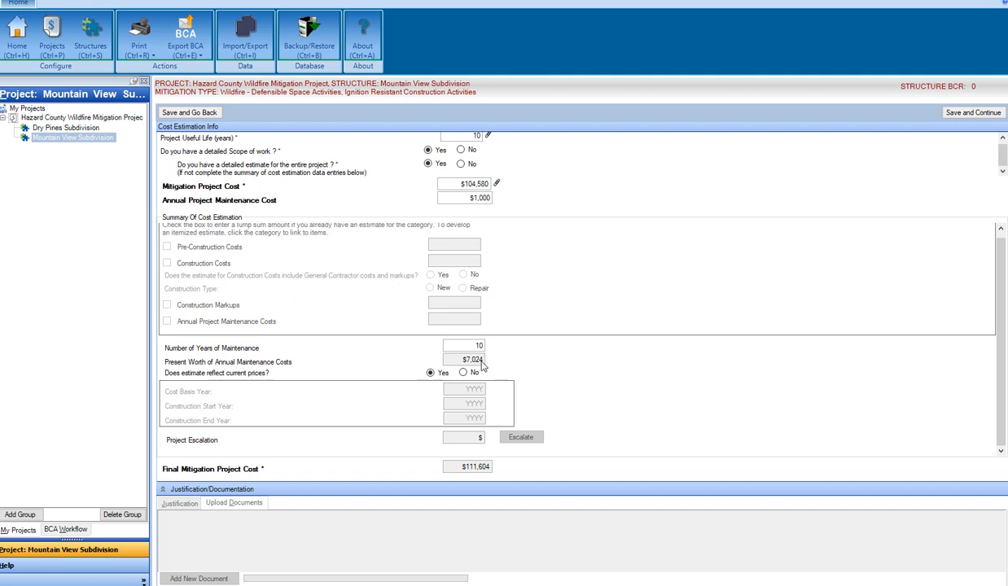
{"action": "mouse_move", "coordinate": [470, 364]}
{"action": "left_click", "coordinate": [470, 198]}
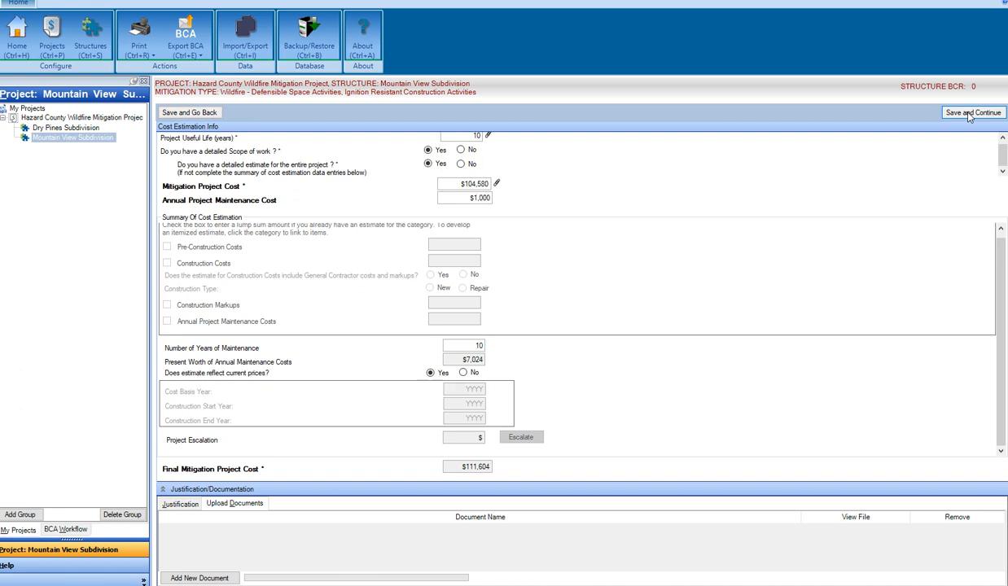
- Save the cost estimation info, leave the volunteer costs unfilled, and continue to Damages And Losses Before Mitigation
{"action": "left_click", "coordinate": [970, 113]}
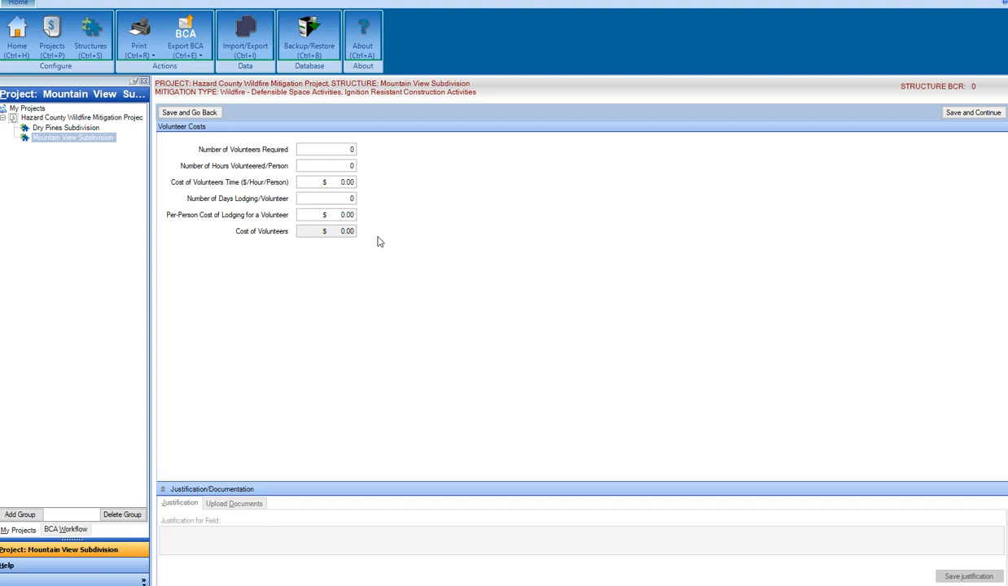
{"action": "left_click", "coordinate": [190, 113]}
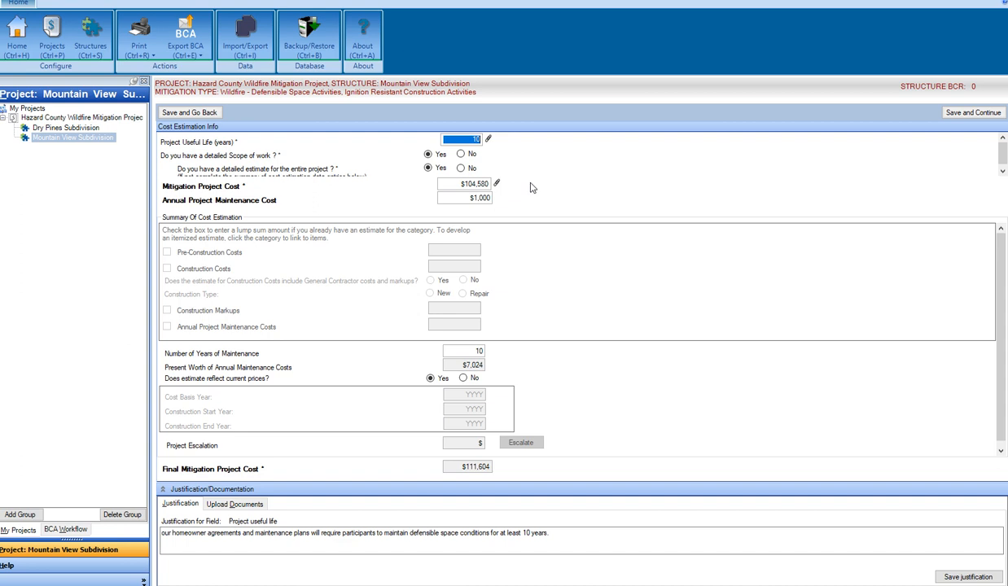
{"action": "left_click", "coordinate": [973, 113]}
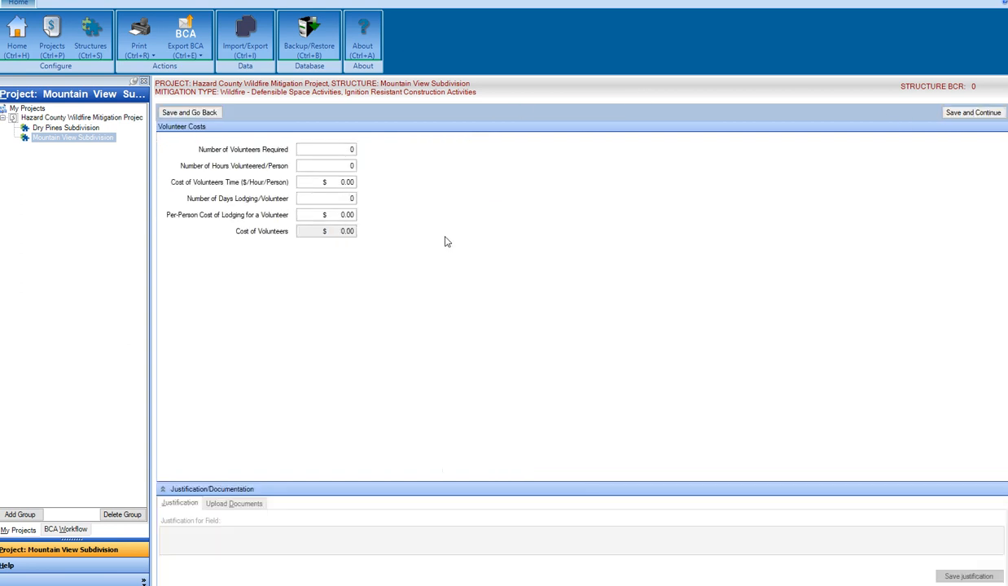
{"action": "left_click", "coordinate": [973, 114]}
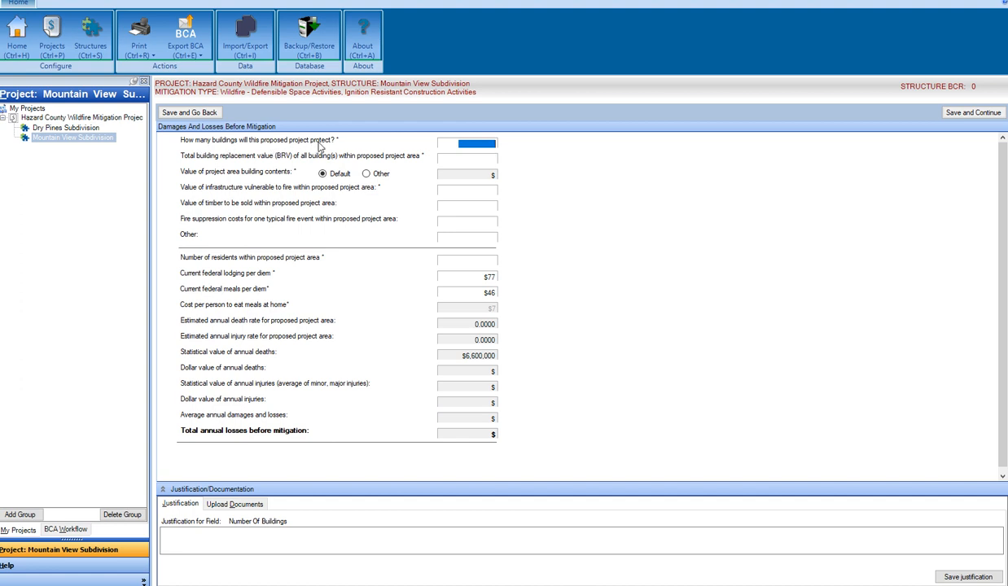
- Set the number of buildings the proposed project will protect to 18
{"action": "left_click", "coordinate": [476, 145]}
{"action": "double_click", "coordinate": [486, 143]}
{"action": "left_click", "coordinate": [480, 161]}
{"action": "left_click", "coordinate": [472, 142]}
{"action": "left_click", "coordinate": [474, 157]}
{"action": "left_click", "coordinate": [490, 144]}
{"action": "left_click", "coordinate": [470, 161]}
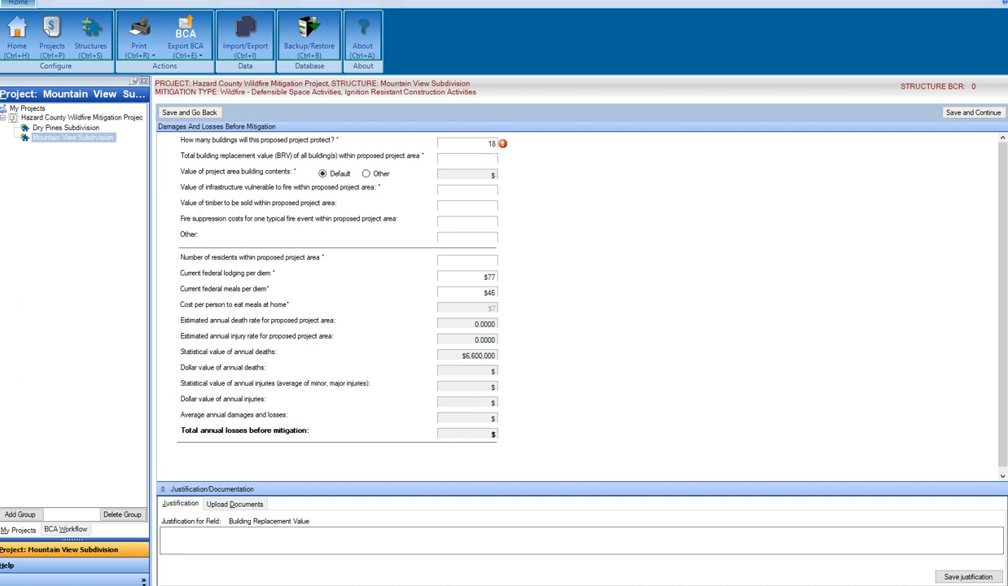
- Review Mountain View's home count, average home value and Total BRV in the Excel SAMPLE Budget Summary Sheet, and minimize the workbook
{"action": "key", "text": "alt+Tab"}
{"action": "double_click", "coordinate": [361, 84]}
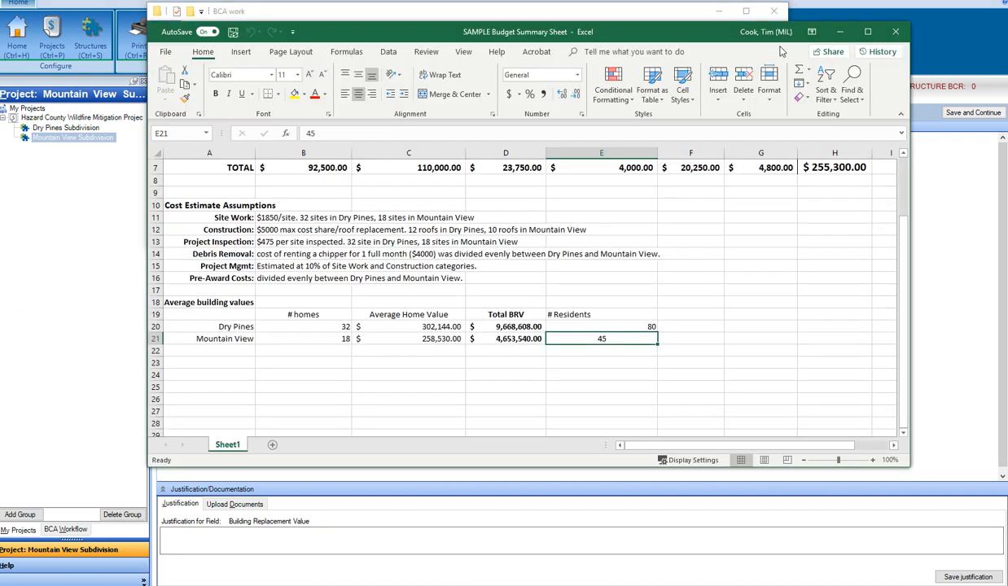
{"action": "left_click", "coordinate": [719, 10]}
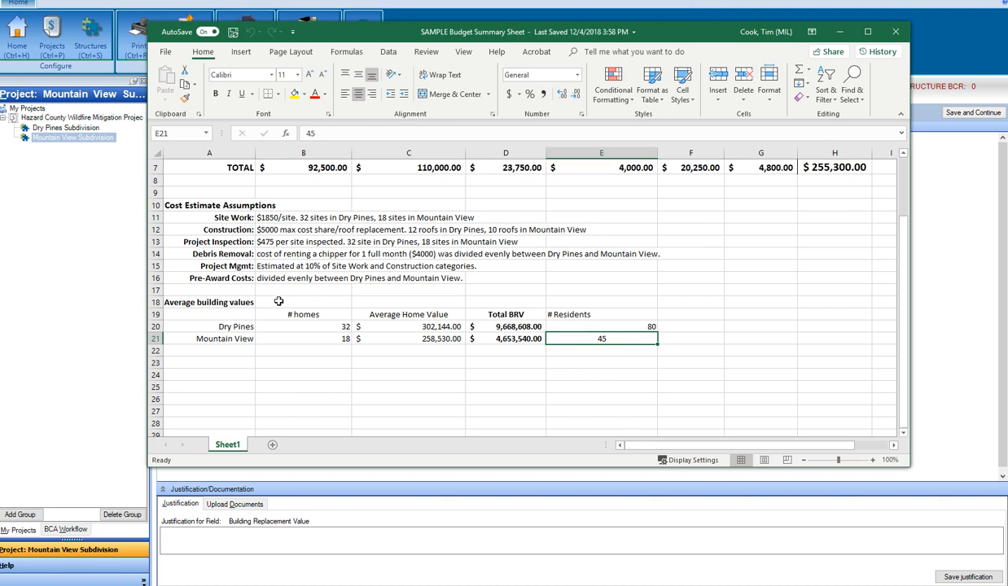
{"action": "scroll", "coordinate": [279, 301], "scroll_direction": "down", "scroll_amount": 1}
{"action": "left_click", "coordinate": [188, 266]}
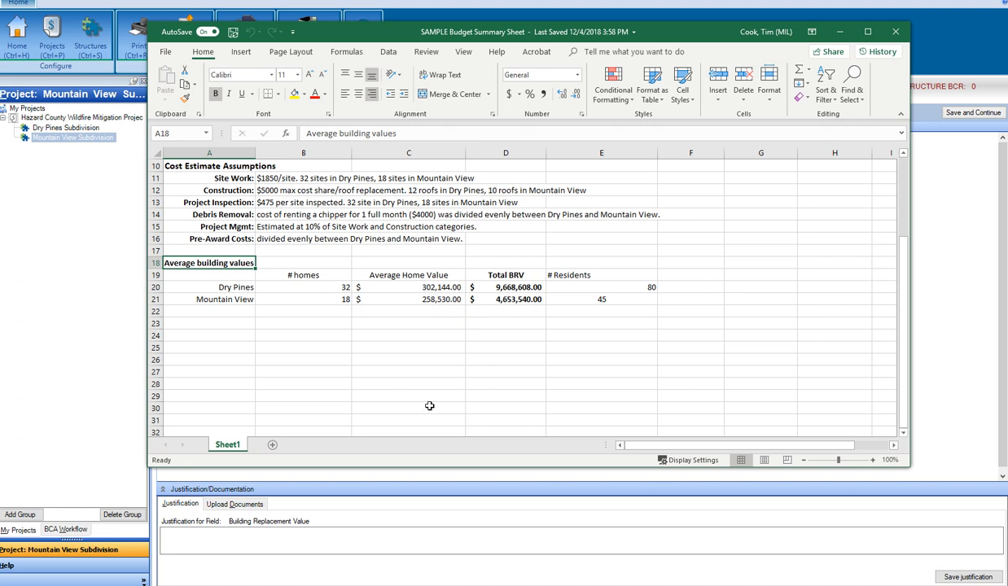
{"action": "left_click", "coordinate": [383, 276]}
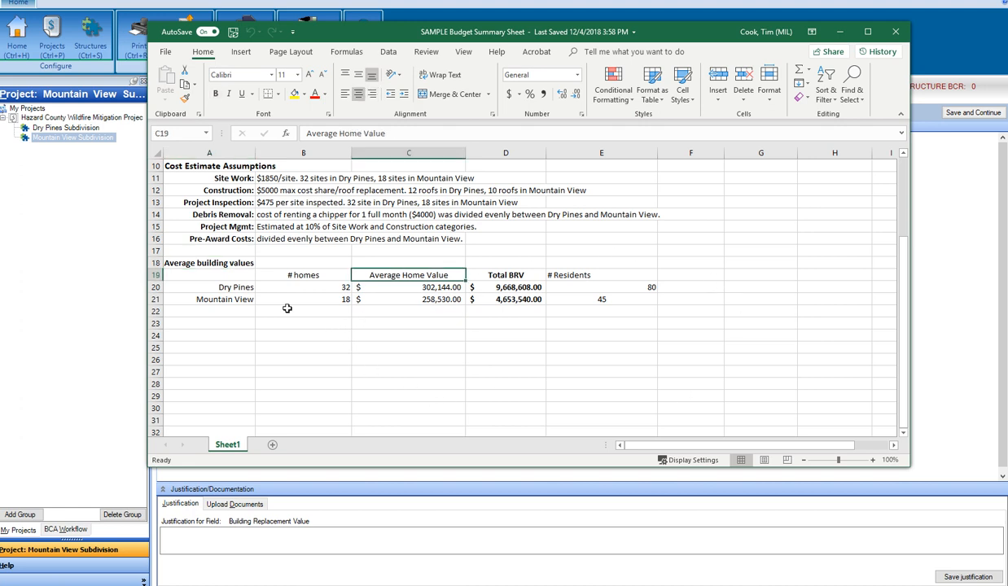
{"action": "left_click", "coordinate": [334, 300]}
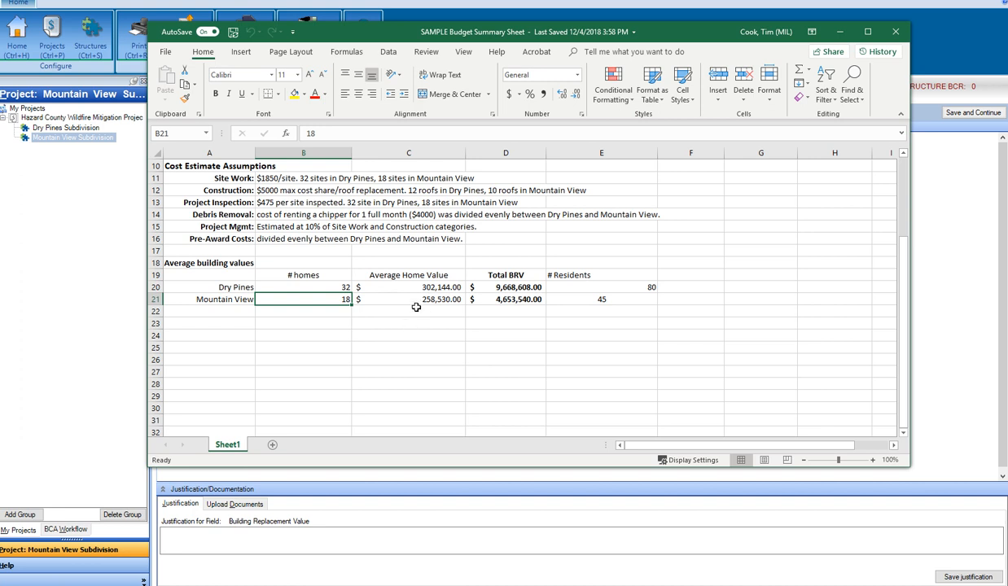
{"action": "left_click", "coordinate": [393, 295]}
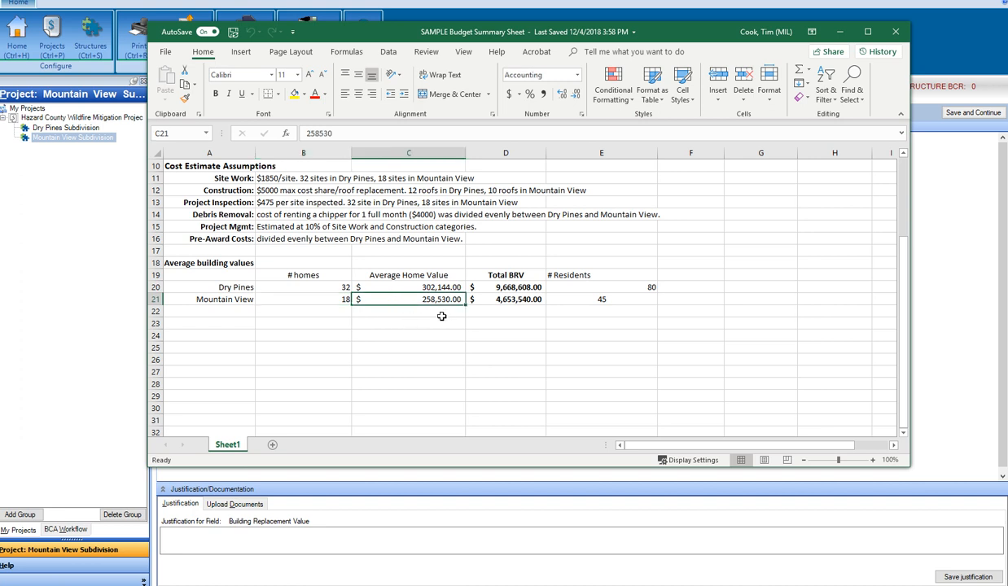
{"action": "left_click", "coordinate": [328, 300]}
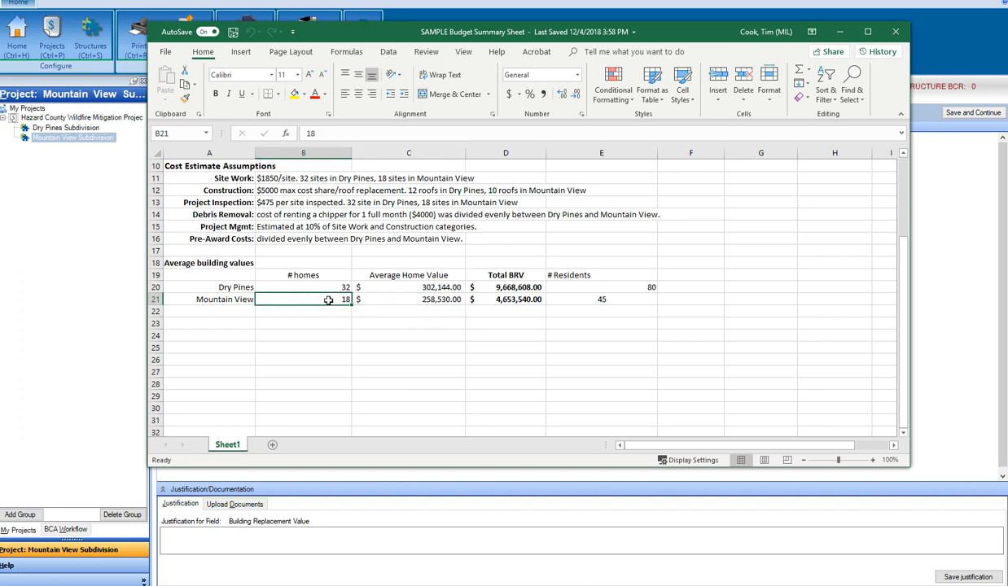
{"action": "left_click", "coordinate": [505, 298]}
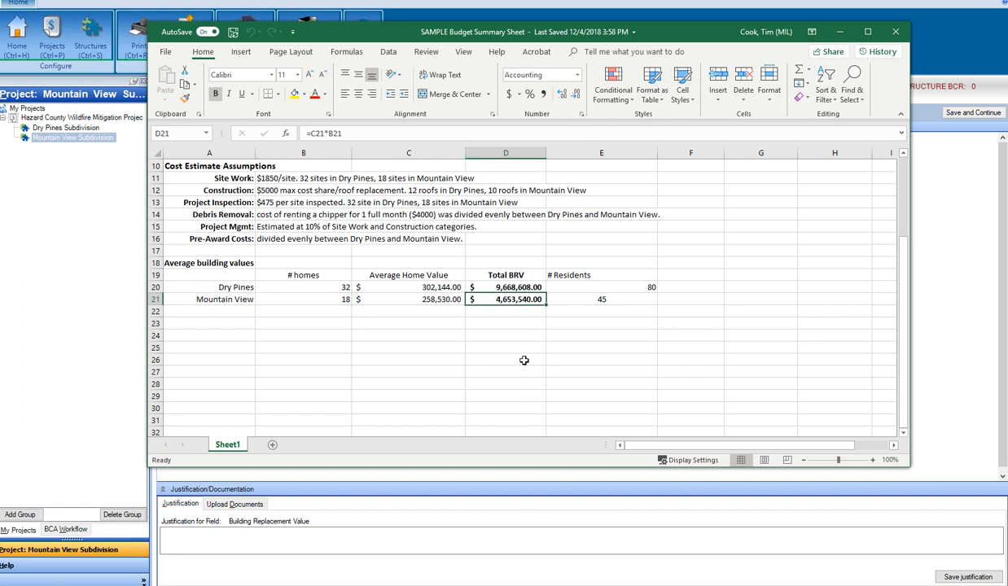
{"action": "left_click", "coordinate": [232, 299]}
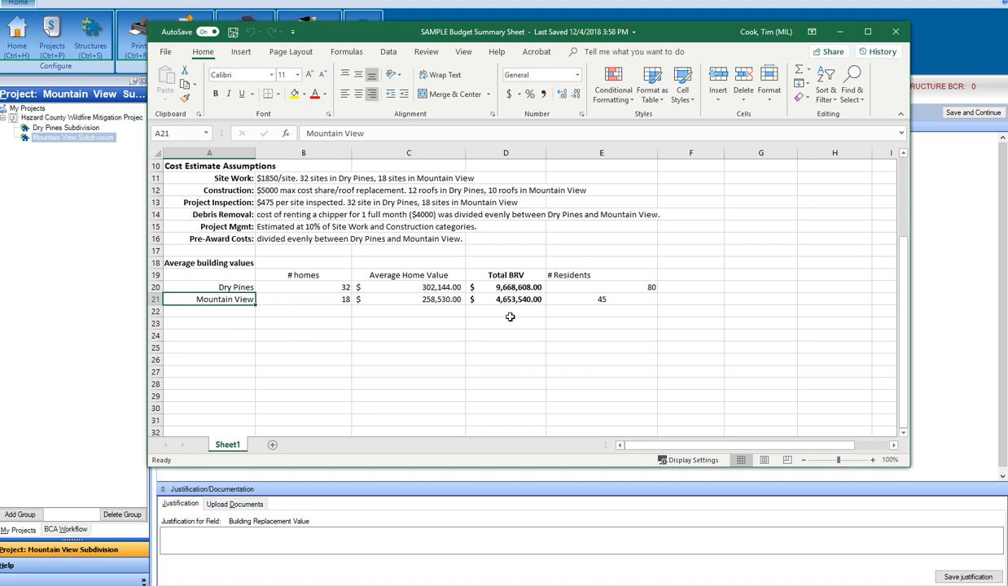
{"action": "left_click", "coordinate": [487, 298]}
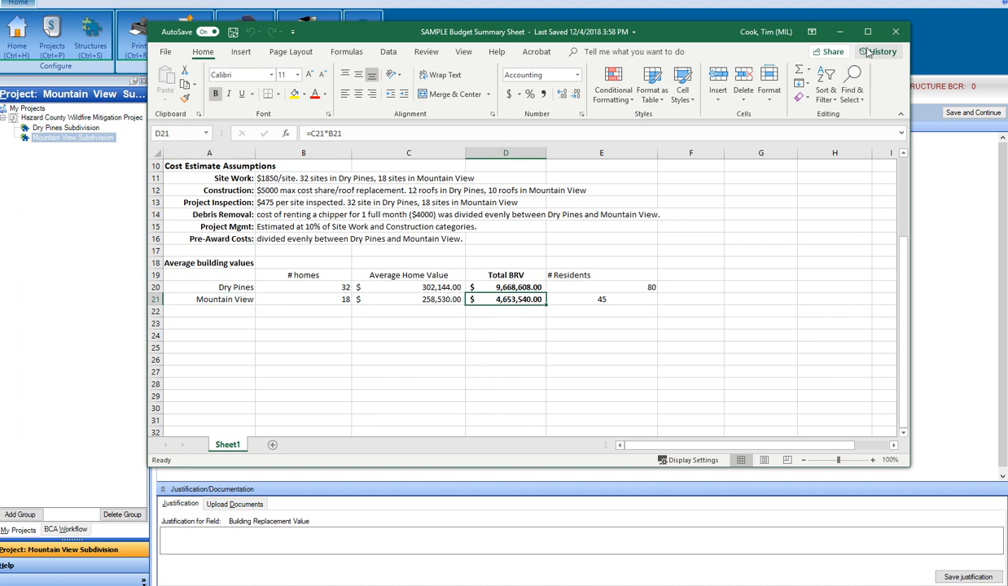
{"action": "left_click", "coordinate": [839, 33]}
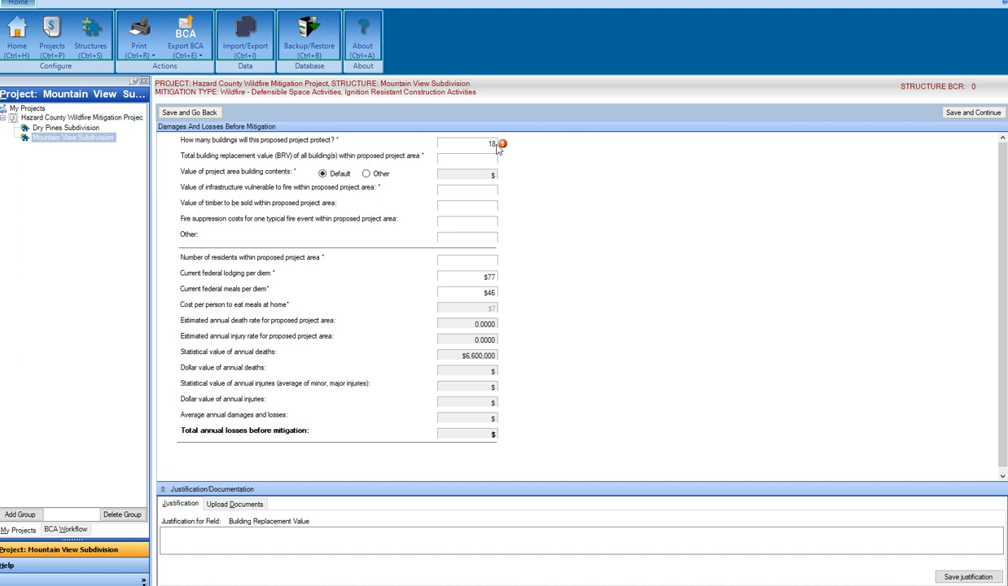
- Set the total building replacement value to $4,653,540, keeping the default option for the value of building contents
{"action": "left_click", "coordinate": [470, 159]}
{"action": "type", "text": "4653"}
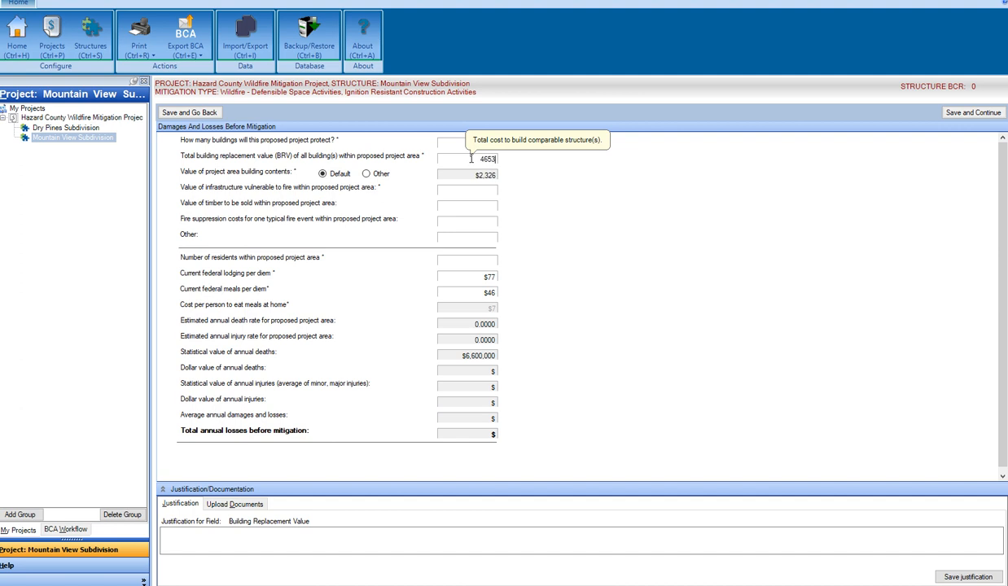
{"action": "type", "text": "540"}
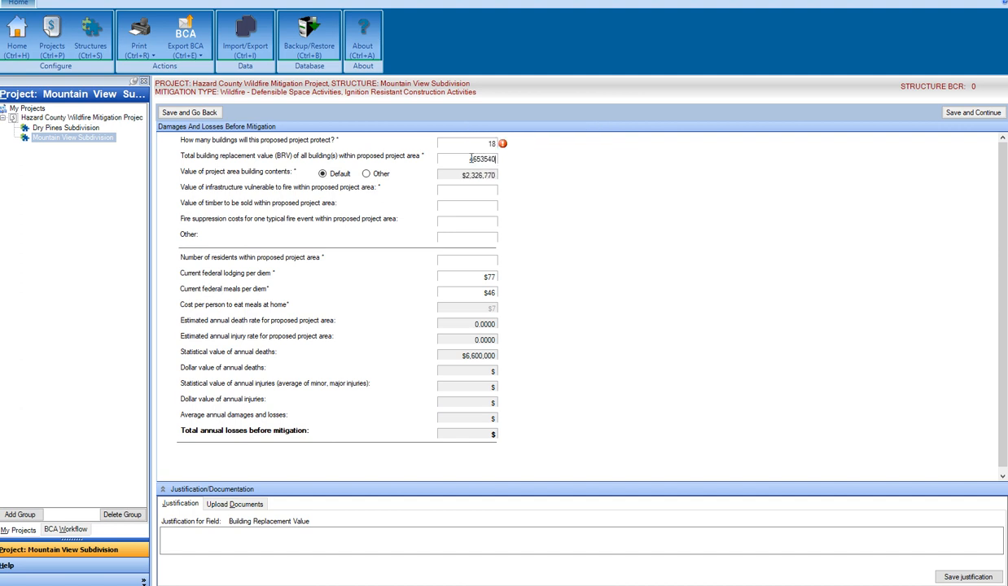
{"action": "left_click", "coordinate": [445, 174]}
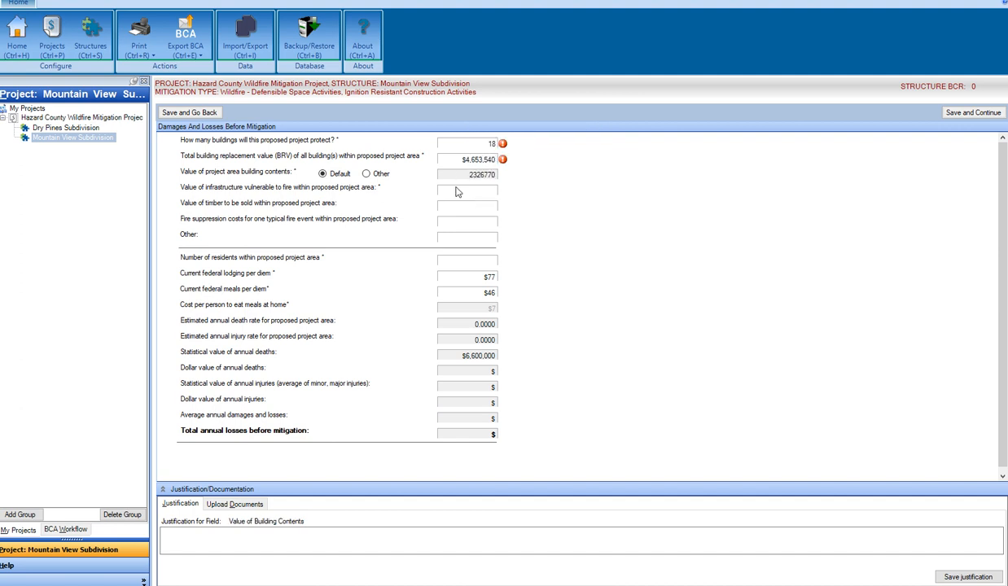
{"action": "mouse_move", "coordinate": [504, 159]}
{"action": "left_click", "coordinate": [450, 161]}
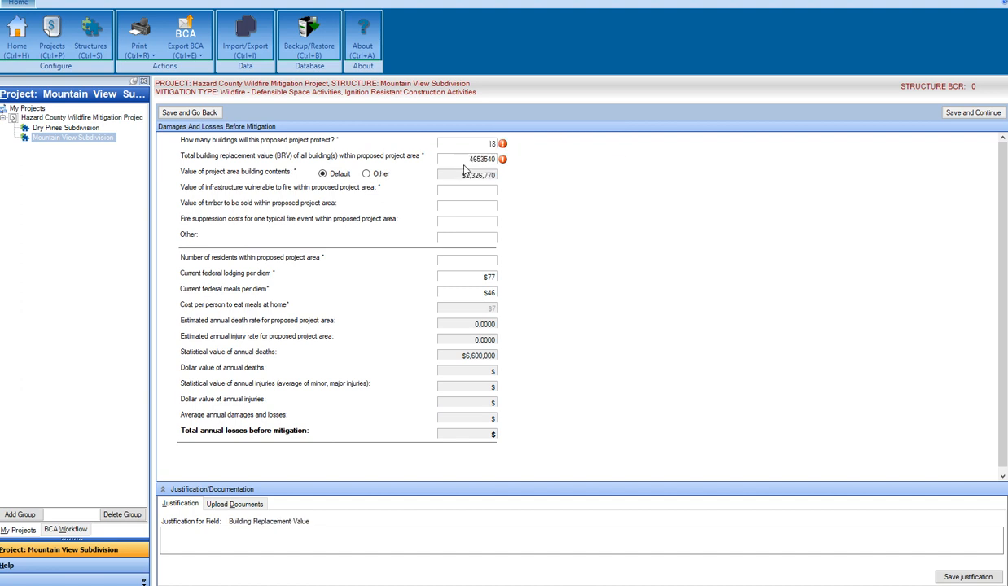
{"action": "left_click", "coordinate": [451, 176]}
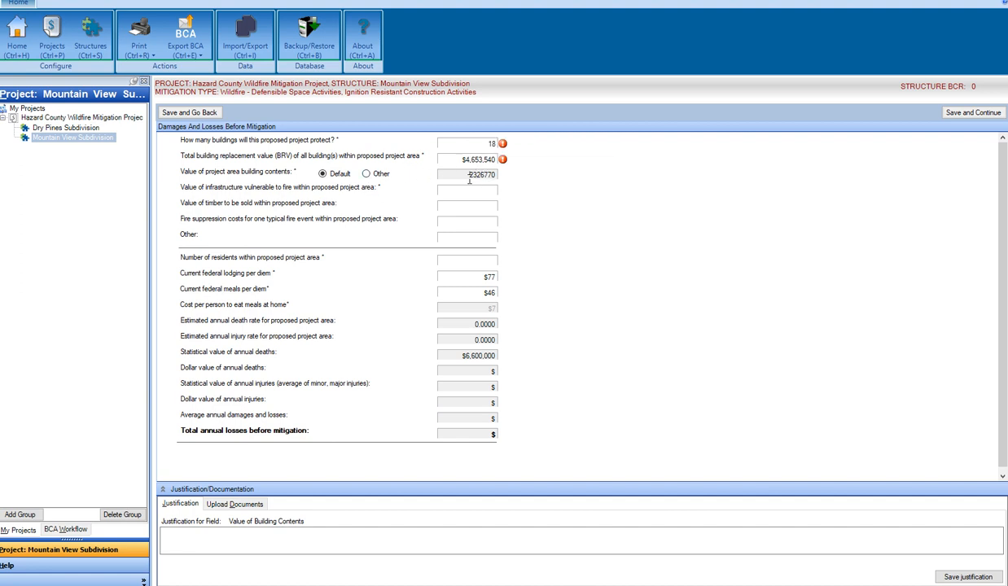
- Enter the Number Of Buildings justification "There are 18 homes in the Mountain View subdivision. A Project Area Map is attached to the HMGP application."
{"action": "mouse_move", "coordinate": [507, 149]}
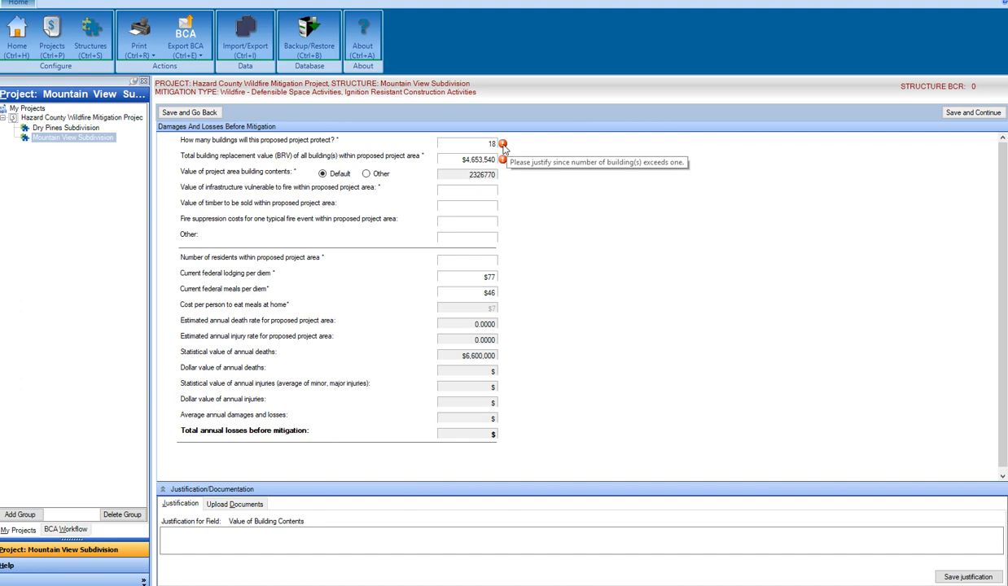
{"action": "left_click", "coordinate": [480, 147]}
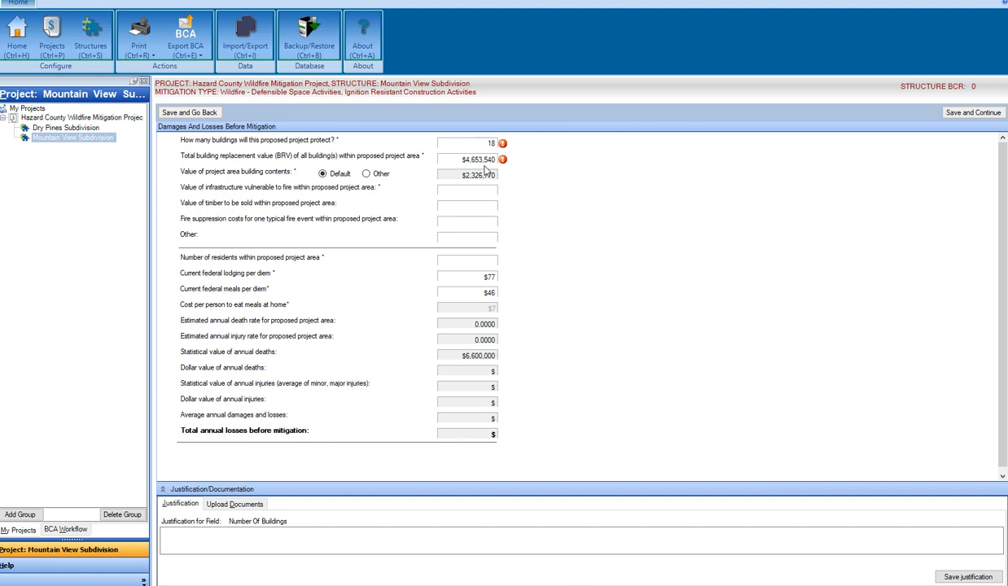
{"action": "left_click", "coordinate": [326, 537]}
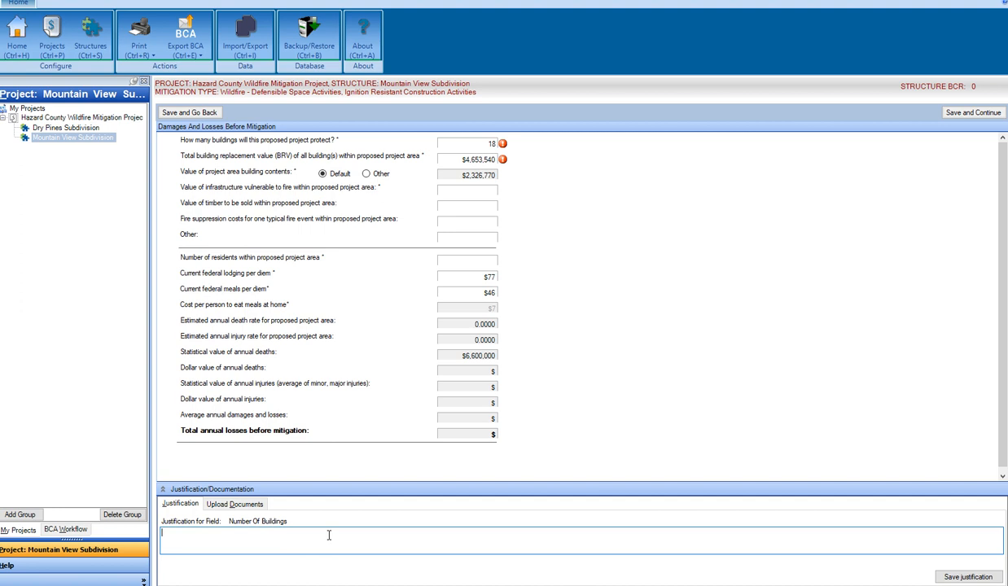
{"action": "type", "text": "here are 18 homes in the Mountain View "}
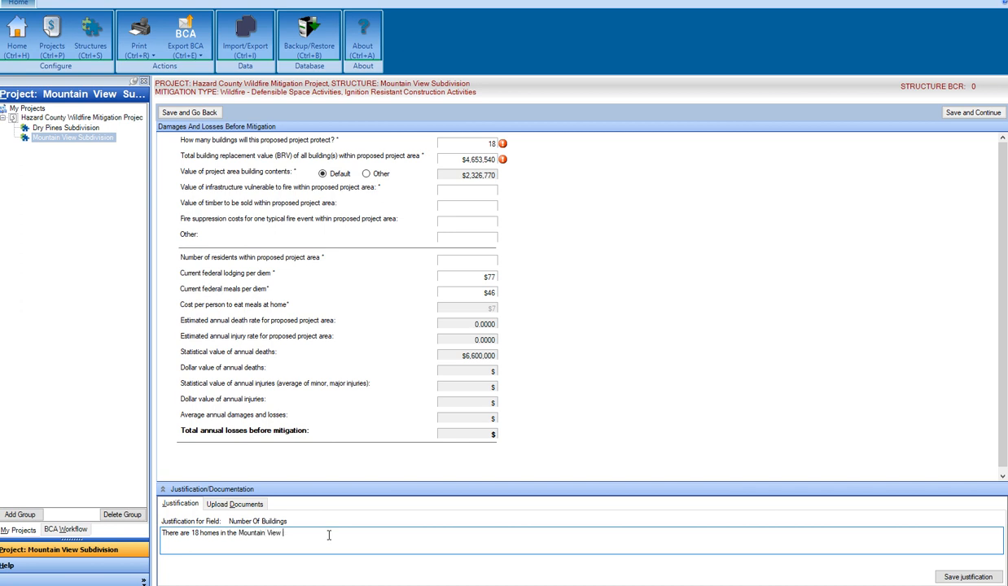
{"action": "type", "text": "nesubdivision. A Pro"}
{"action": "type", "text": "ject Area Map is attached to the HGM"}
{"action": "type", "text": "P "}
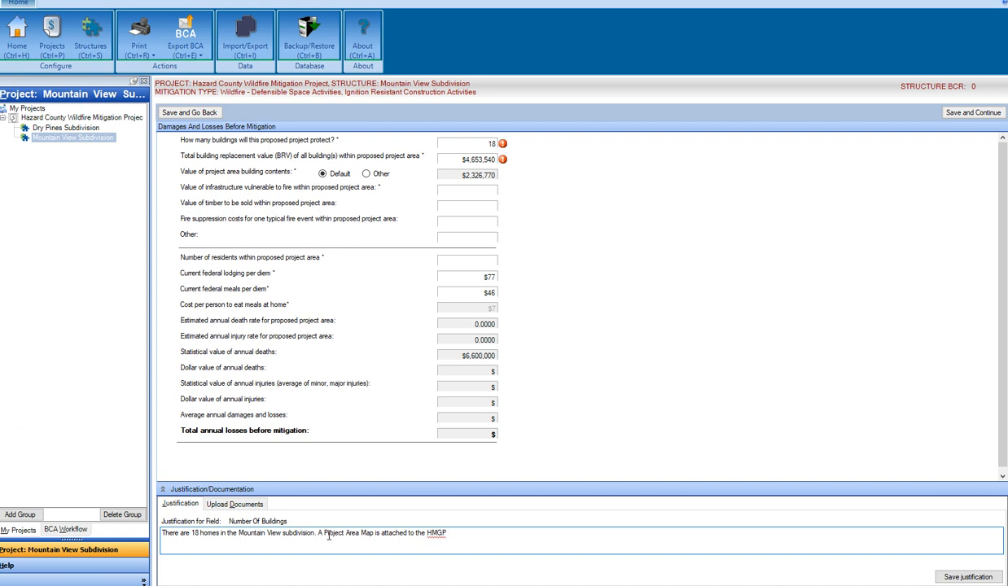
{"action": "type", "text": "application."}
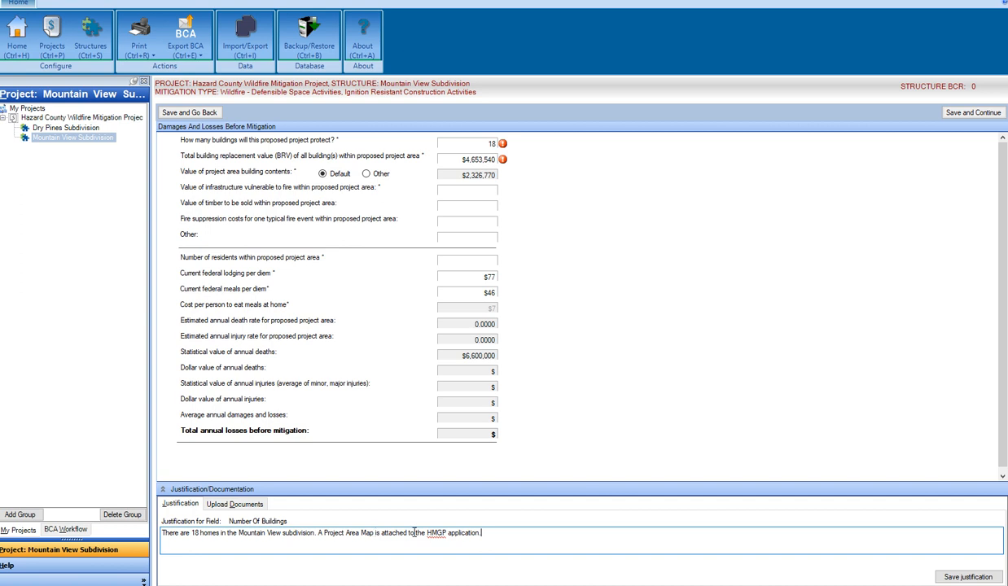
- Save the Number Of Buildings justification, ignoring the spelling error flagged for HMGP
{"action": "left_click", "coordinate": [953, 576]}
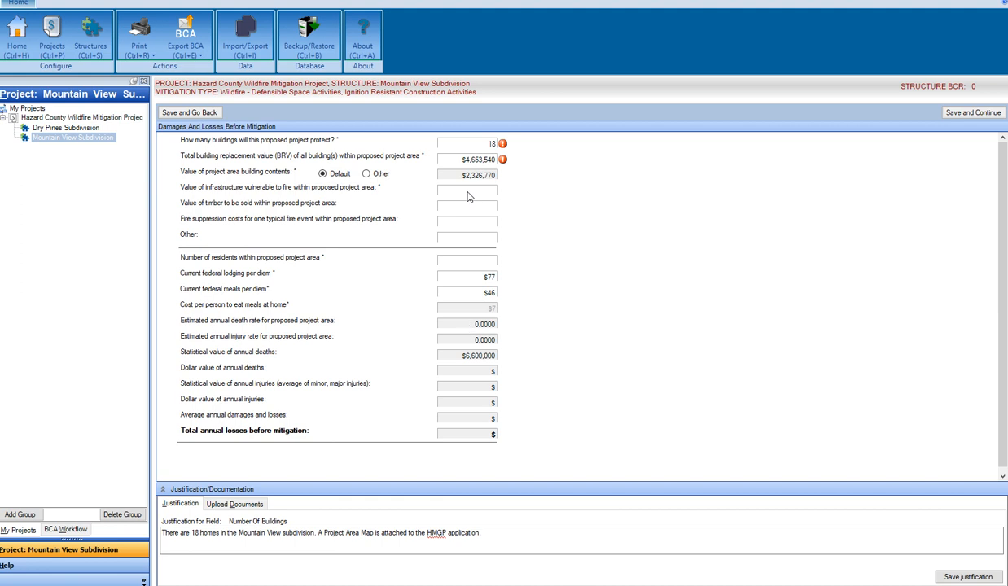
{"action": "left_click_drag", "start_coordinate": [563, 180], "coordinate": [735, 173]}
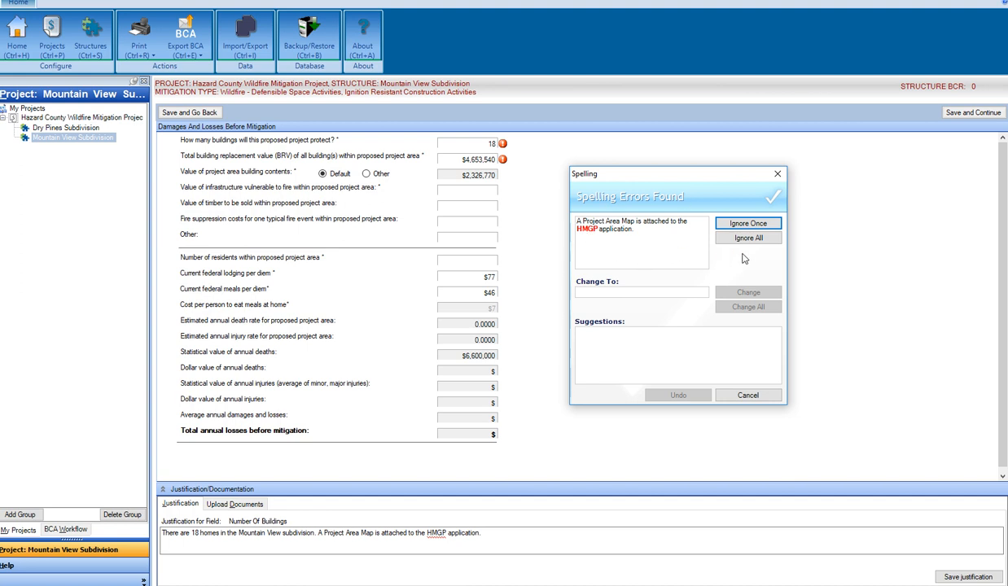
{"action": "left_click", "coordinate": [718, 233]}
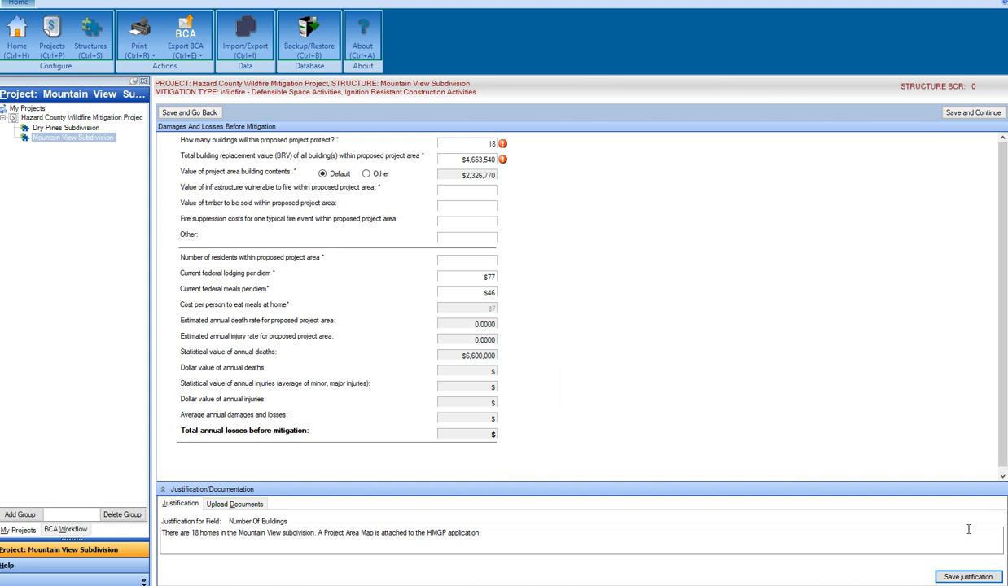
{"action": "left_click", "coordinate": [967, 579]}
- Set the number of residents within the proposed project area to 45, leaving the infrastructure, timber, fire suppression and other values blank
{"action": "left_click", "coordinate": [453, 189]}
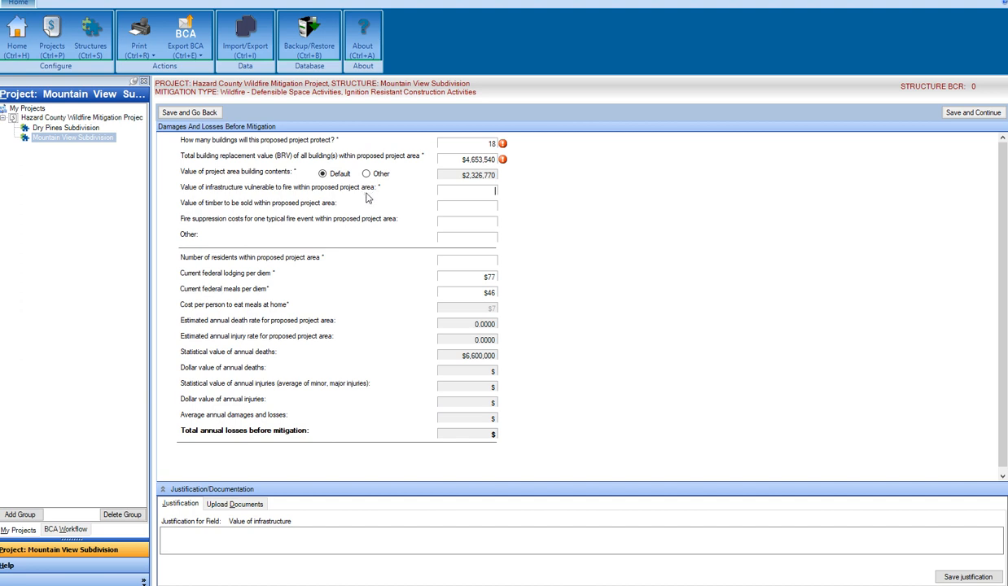
{"action": "mouse_move", "coordinate": [471, 207]}
{"action": "left_click", "coordinate": [458, 223]}
{"action": "left_click", "coordinate": [465, 239]}
{"action": "left_click", "coordinate": [468, 239]}
{"action": "left_click", "coordinate": [485, 263]}
{"action": "type", "text": "45"}
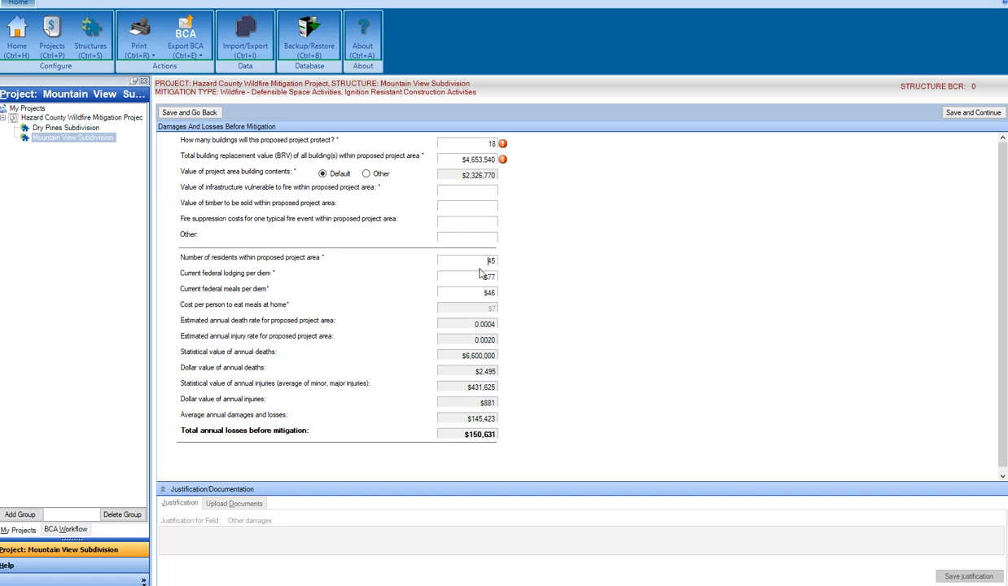
{"action": "double_click", "coordinate": [481, 260]}
{"action": "left_click", "coordinate": [487, 264]}
{"action": "left_click_drag", "start_coordinate": [484, 263], "coordinate": [500, 260]}
{"action": "left_click", "coordinate": [479, 259]}
{"action": "mouse_move", "coordinate": [503, 146]}
{"action": "left_click", "coordinate": [482, 262]}
- Set the current federal lodging per diem to $93 and the current federal meals per diem to $51
{"action": "left_click", "coordinate": [479, 279]}
{"action": "double_click", "coordinate": [472, 277]}
{"action": "type", "text": "93"}
{"action": "left_click", "coordinate": [477, 290]}
{"action": "key", "text": "BackSpace"}
{"action": "key", "text": "BackSpace"}
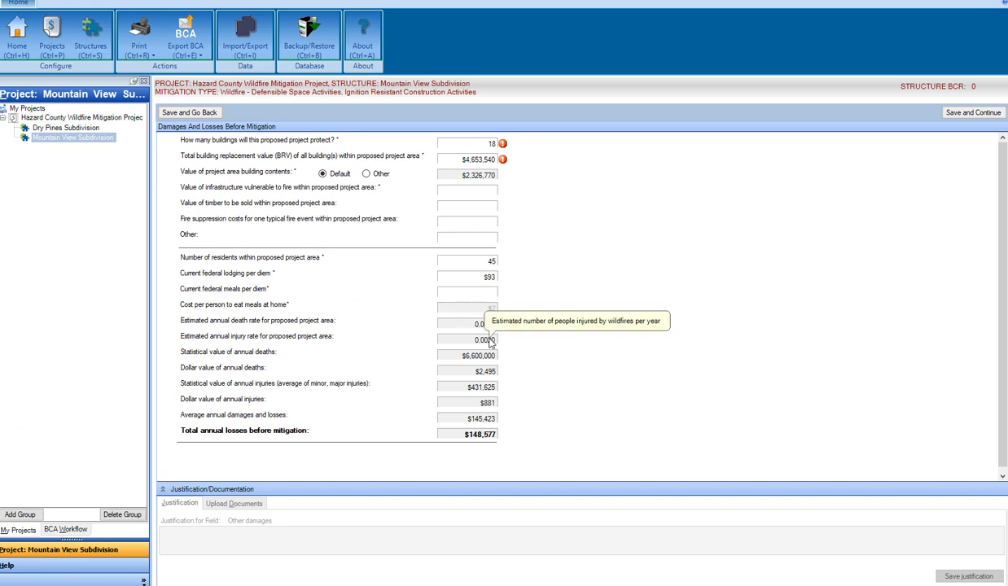
{"action": "type", "text": "51"}
{"action": "left_click", "coordinate": [458, 259]}
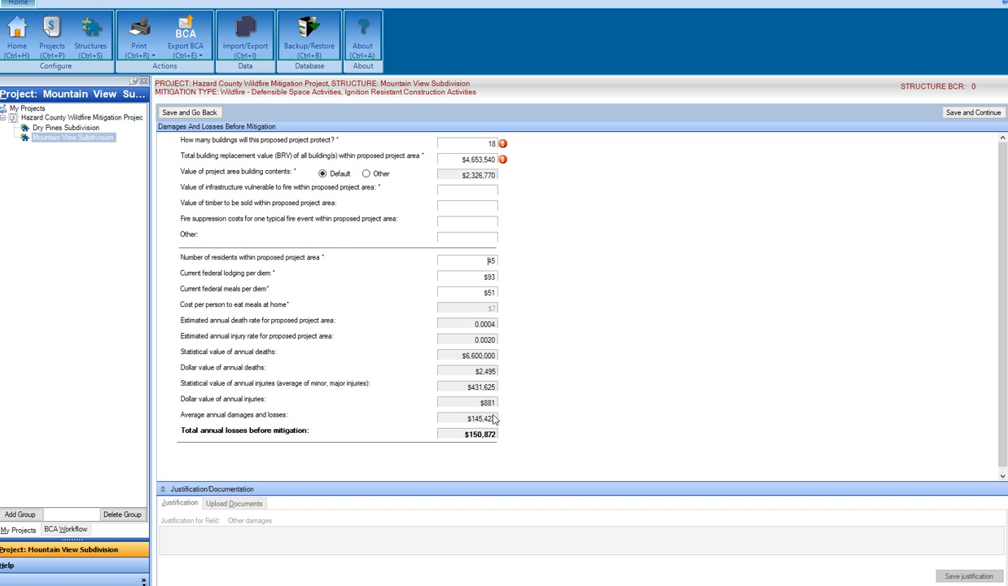
- Try to save and continue from the Damages And Losses Before Mitigation screen
{"action": "scroll", "coordinate": [467, 364], "scroll_direction": "down", "scroll_amount": 1}
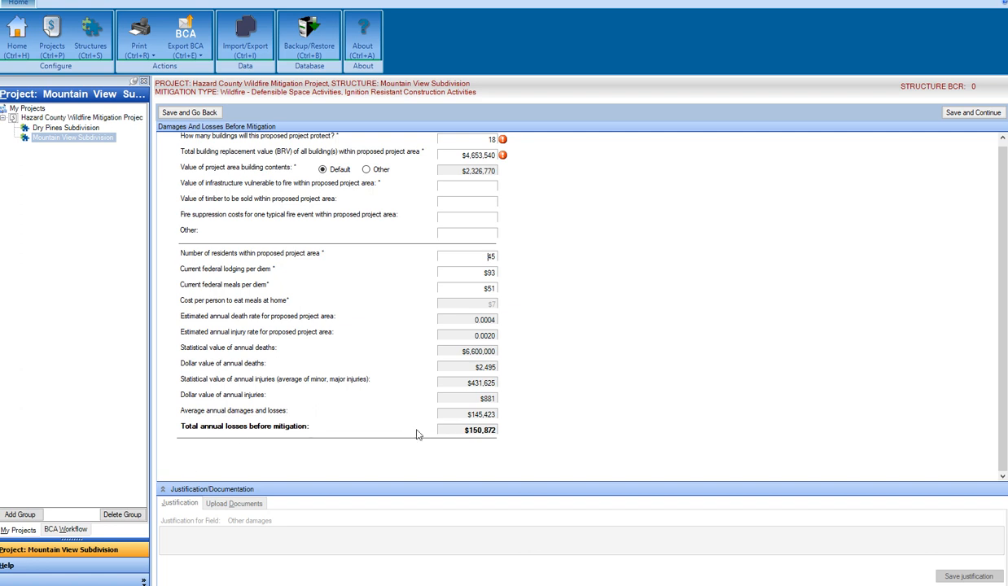
{"action": "left_click", "coordinate": [958, 114]}
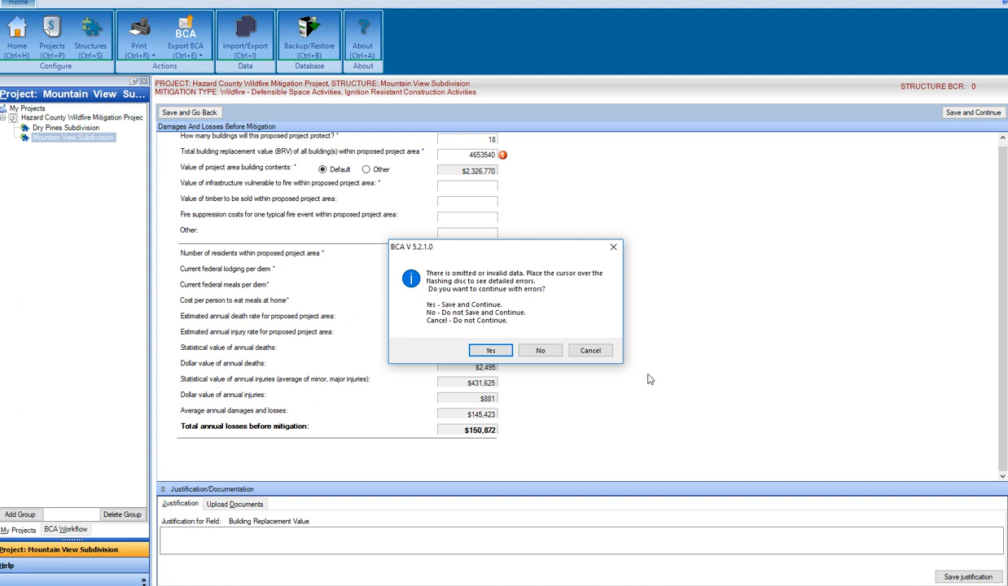
{"action": "left_click", "coordinate": [591, 351]}
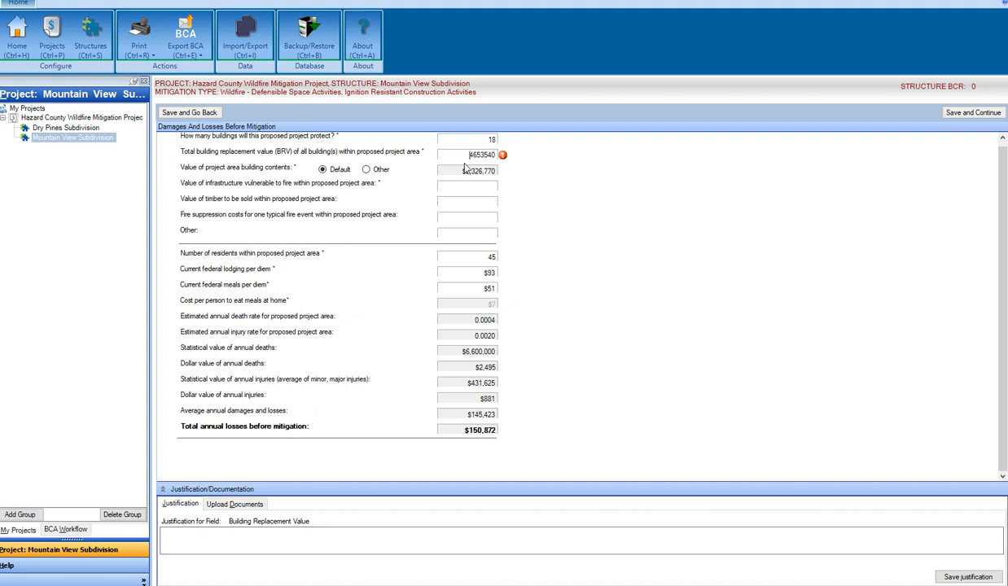
- Switch to the BCA work folder, view the SAMPLE Tax Assessor Data- BRV document in Word, and close it
{"action": "left_click", "coordinate": [236, 505]}
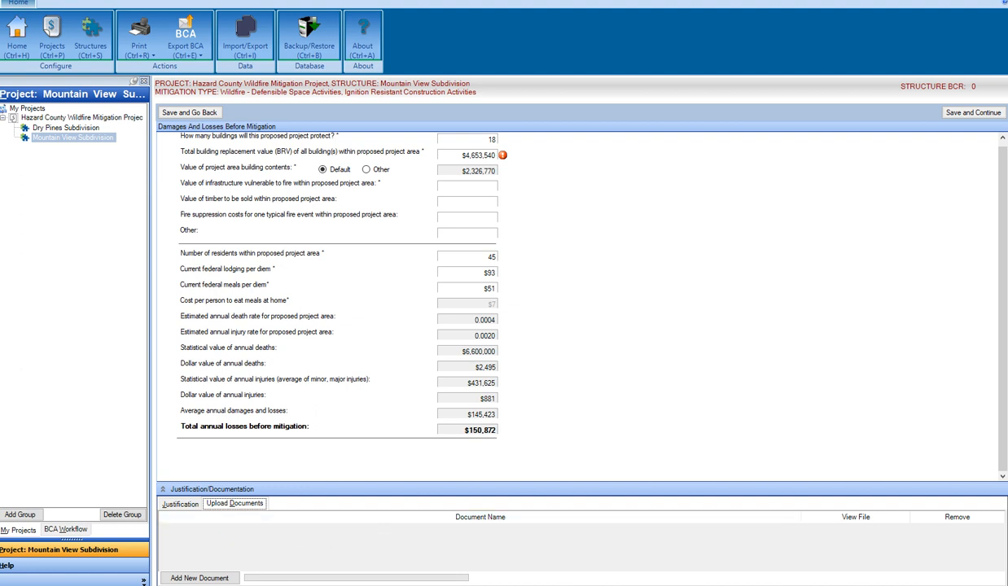
{"action": "key", "text": "alt+Tab"}
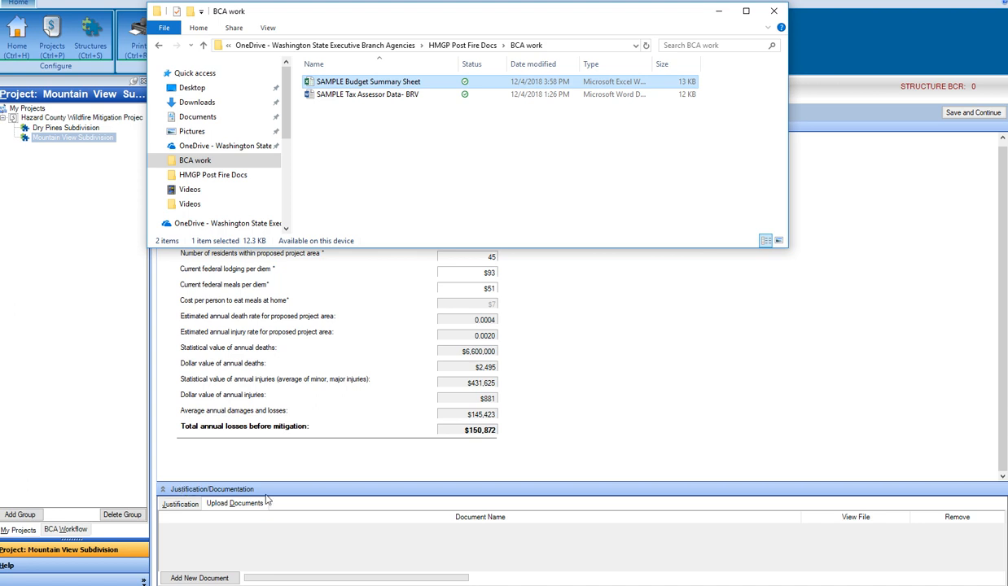
{"action": "double_click", "coordinate": [373, 96]}
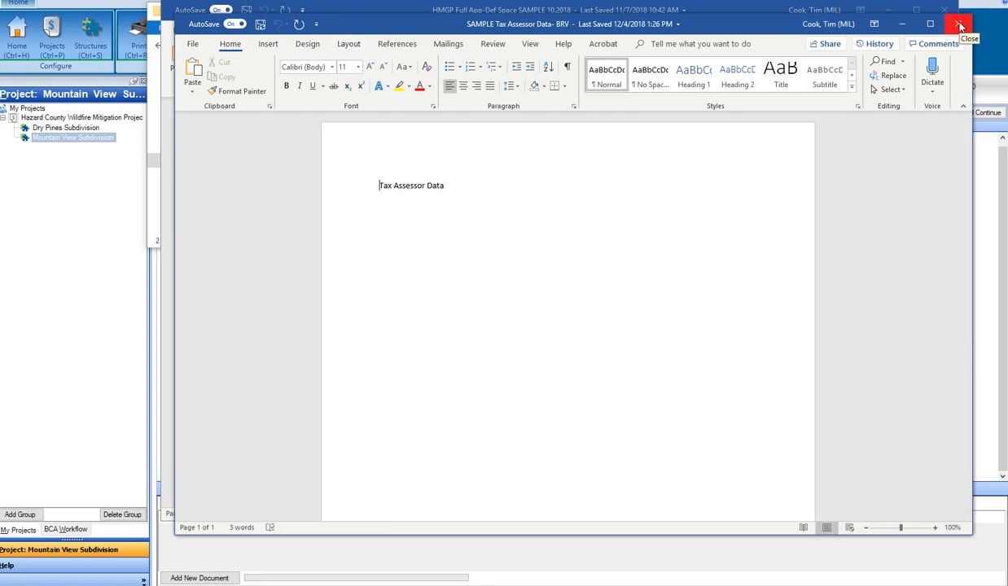
{"action": "left_click_drag", "start_coordinate": [725, 28], "coordinate": [704, 17]}
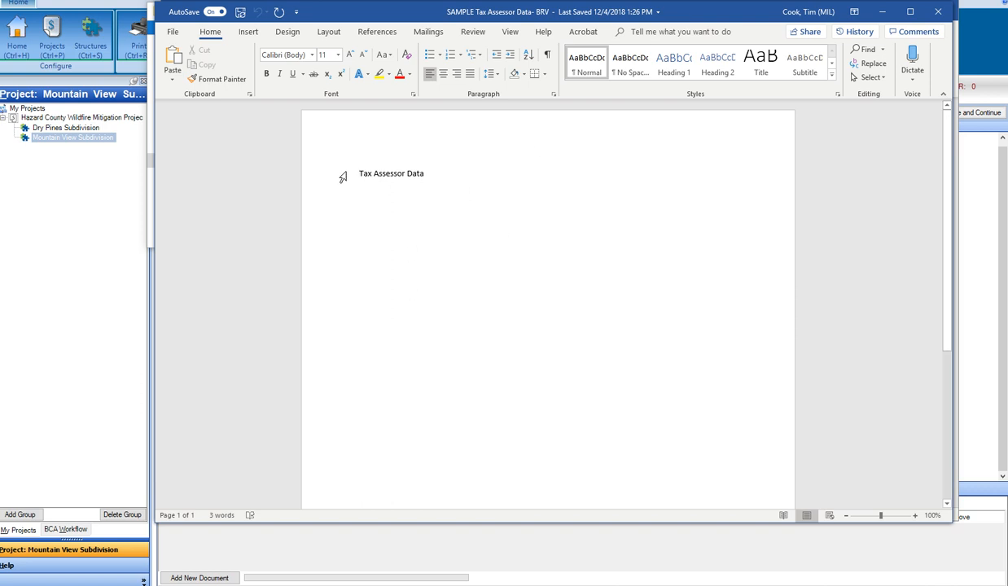
{"action": "left_click", "coordinate": [939, 12]}
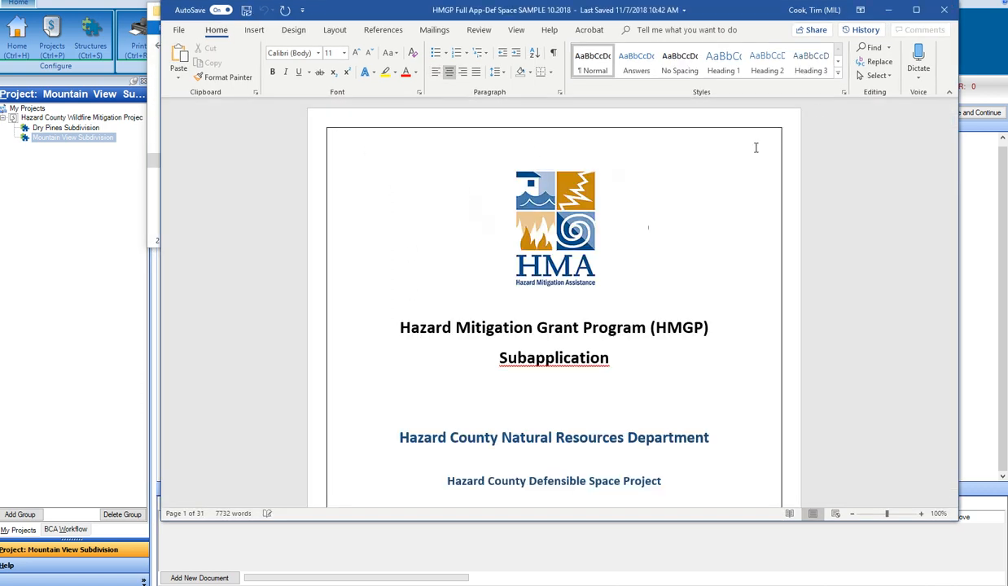
{"action": "left_click", "coordinate": [889, 11]}
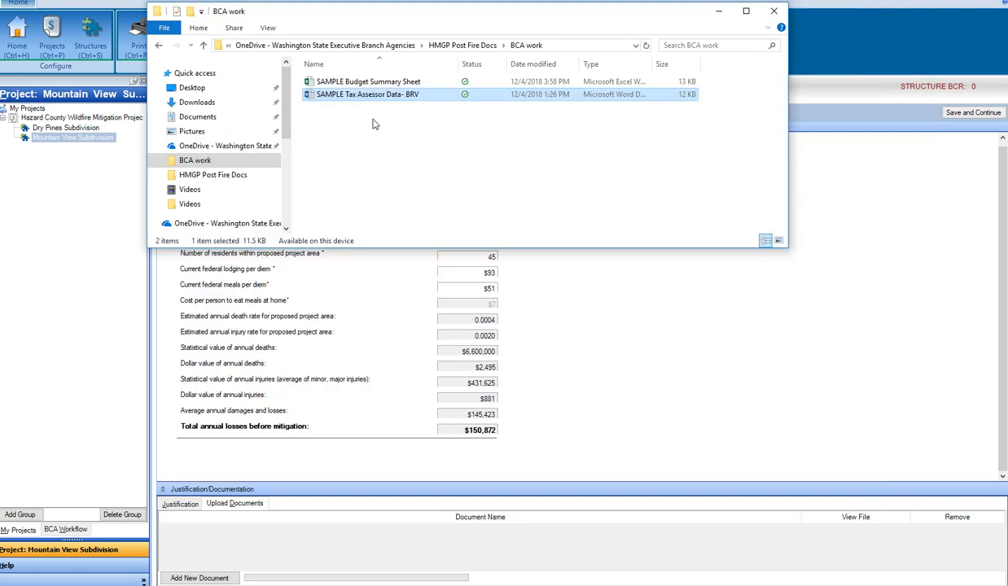
{"action": "left_click_drag", "start_coordinate": [369, 18], "coordinate": [407, 43]}
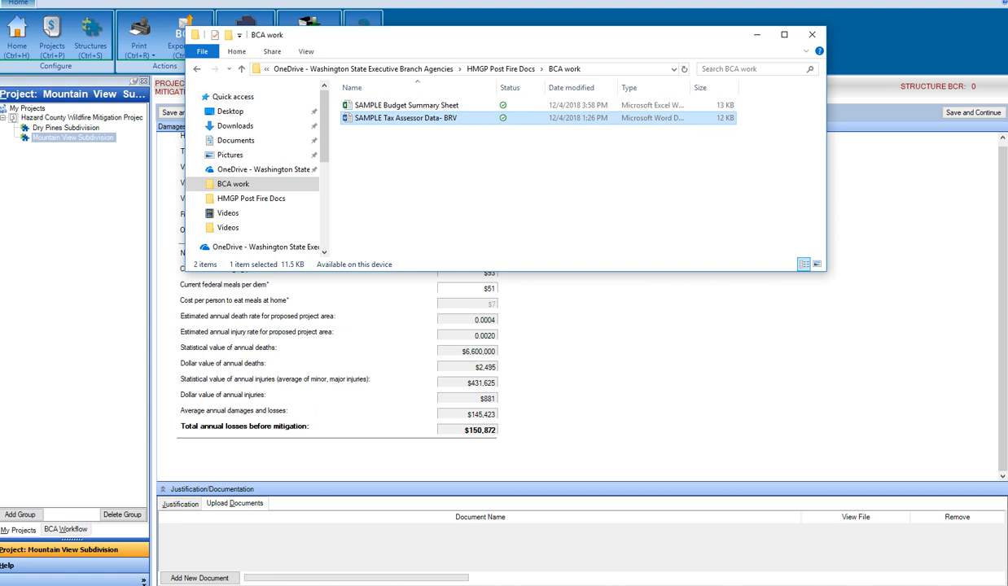
{"action": "left_click", "coordinate": [758, 34]}
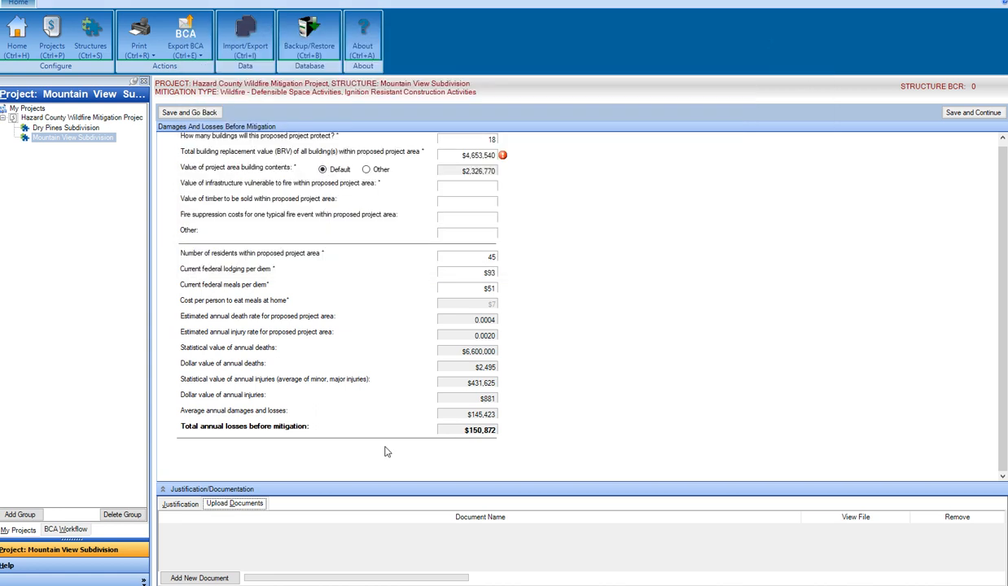
- Attach SAMPLE Tax Assessor Data- BRV.docx as supporting documentation for the total building replacement value field
{"action": "left_click", "coordinate": [189, 577]}
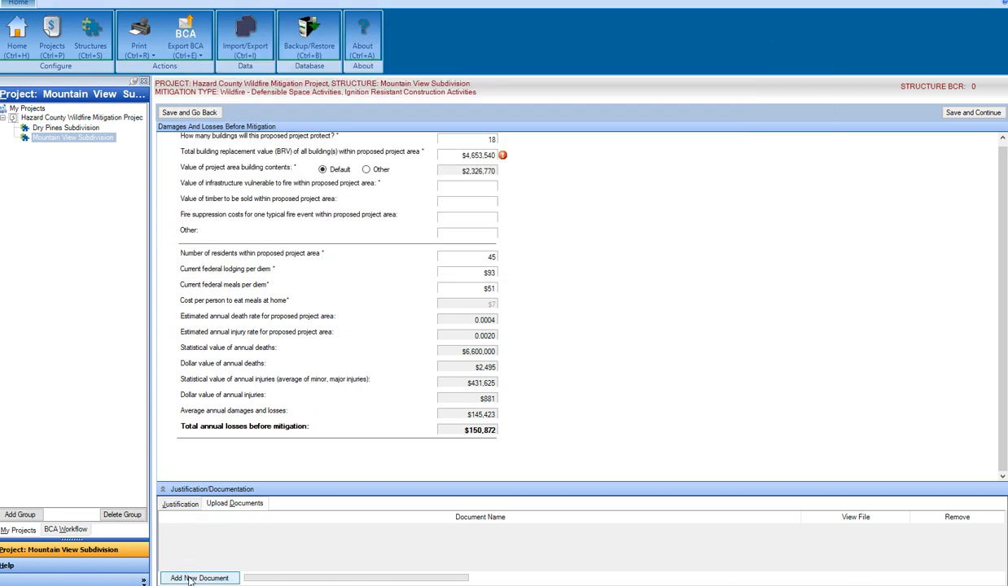
{"action": "double_click", "coordinate": [142, 85]}
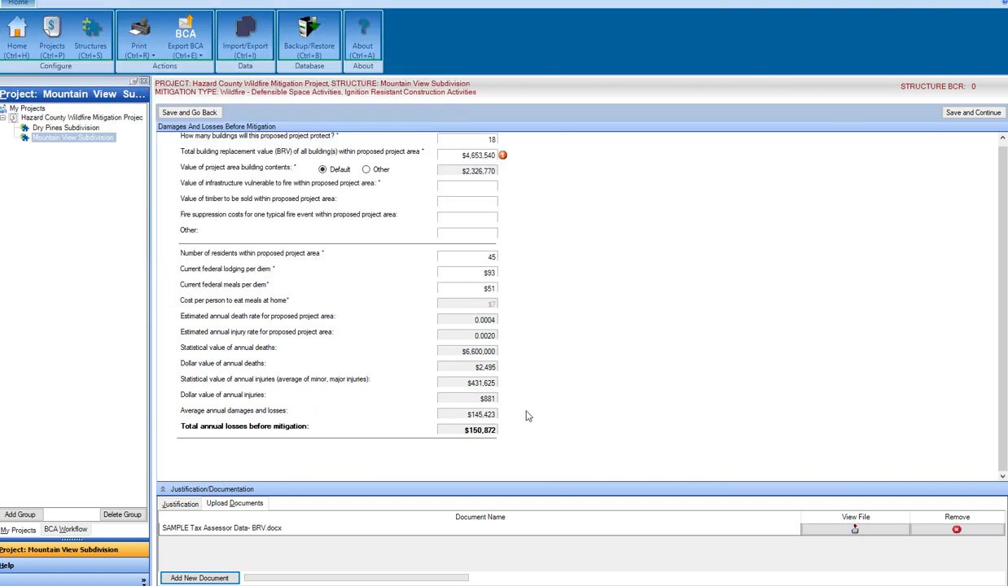
{"action": "left_click", "coordinate": [478, 189]}
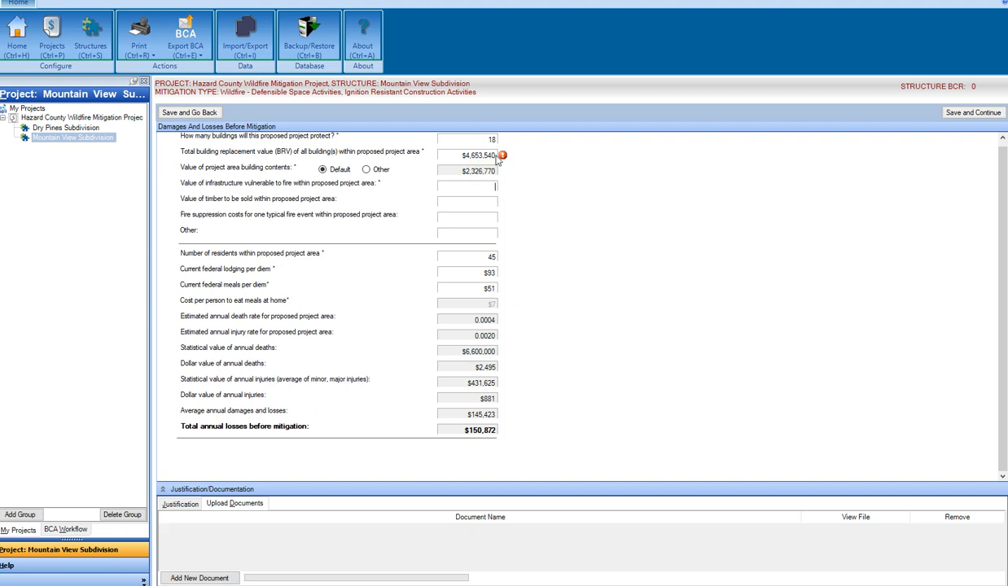
{"action": "left_click", "coordinate": [452, 168]}
{"action": "left_click", "coordinate": [469, 140]}
{"action": "left_click", "coordinate": [449, 155]}
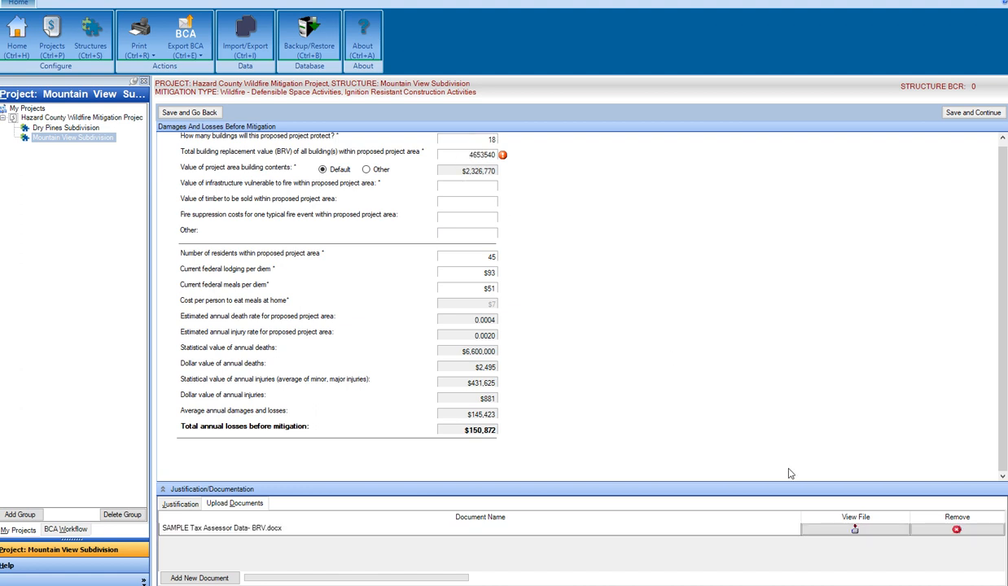
- View the attached tax assessor document in Word, and close it together with the HMGP application document
{"action": "left_click", "coordinate": [855, 530]}
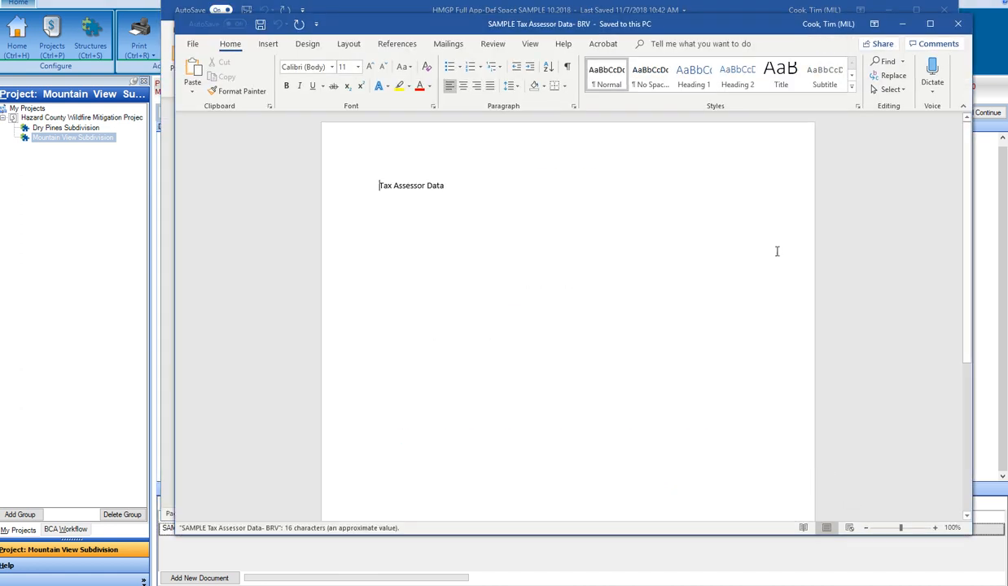
{"action": "left_click", "coordinate": [958, 24]}
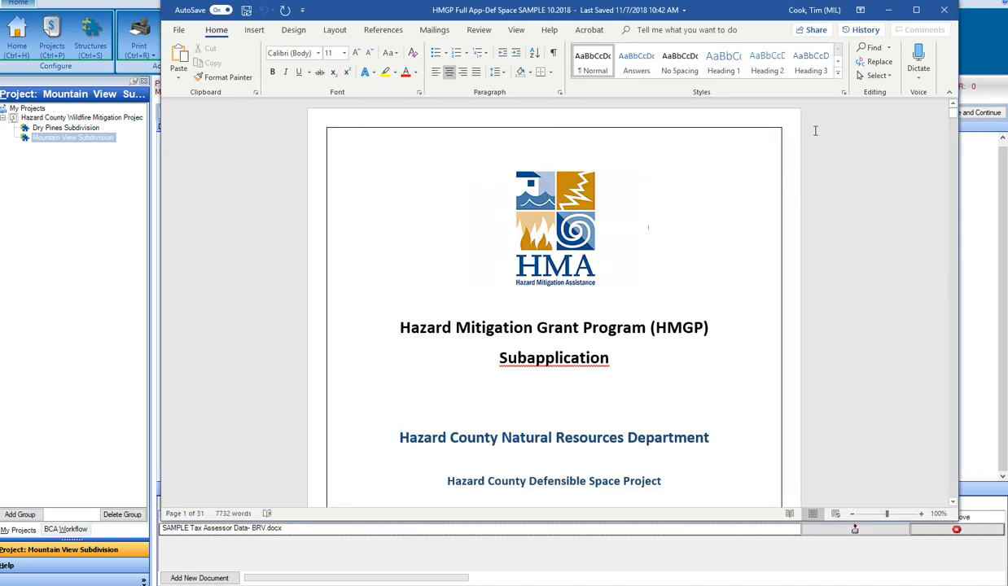
{"action": "left_click", "coordinate": [944, 10]}
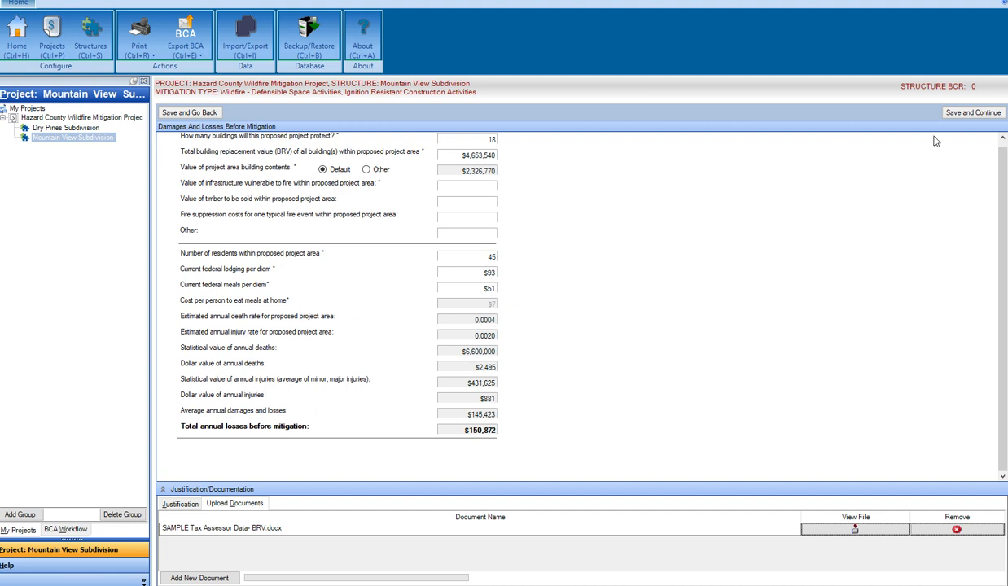
- Save Mountain View's damages and losses, review its Summary of Benefits, and return to the Project Structures Summary
{"action": "left_click", "coordinate": [974, 114]}
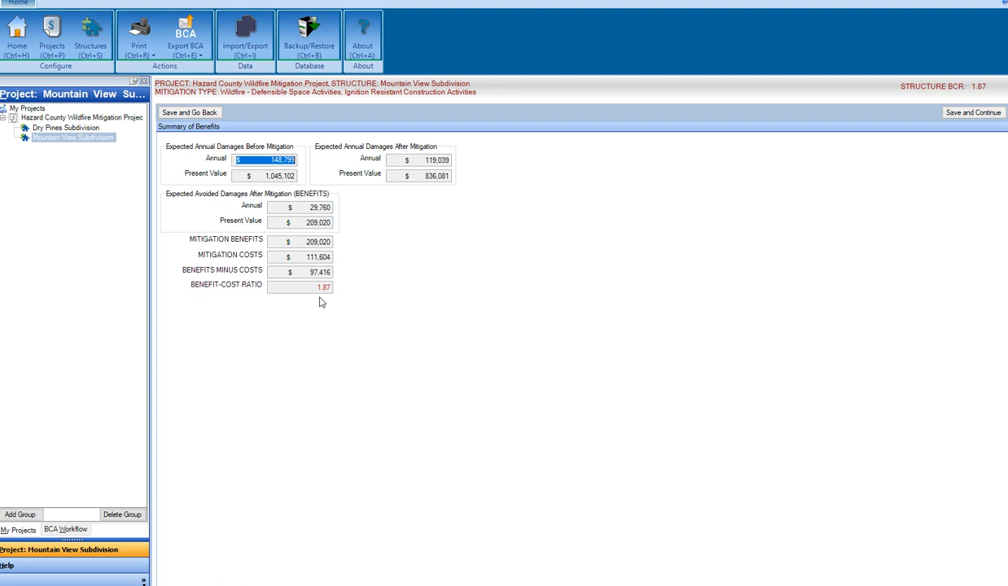
{"action": "mouse_move", "coordinate": [301, 297]}
{"action": "left_click", "coordinate": [203, 115]}
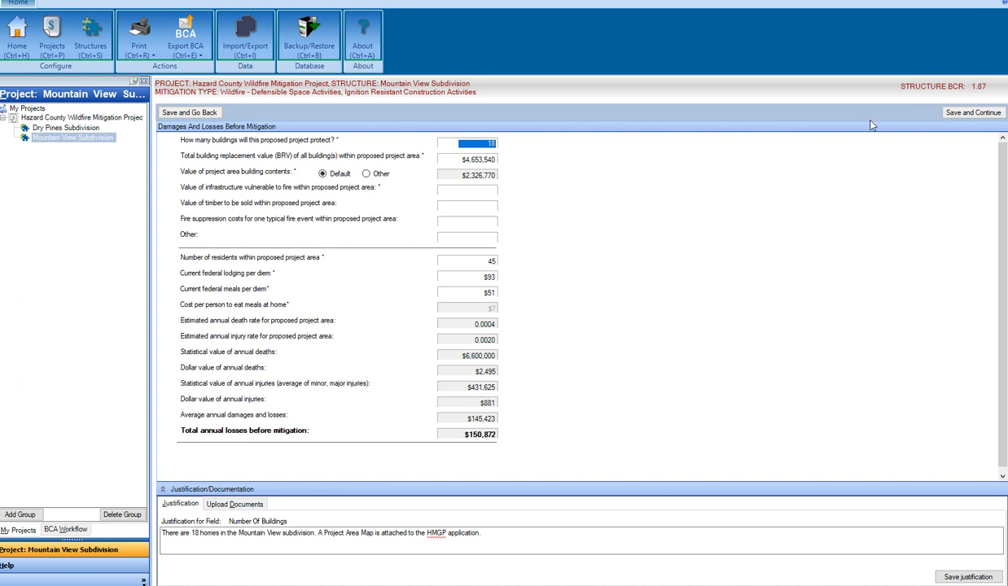
{"action": "left_click", "coordinate": [967, 114]}
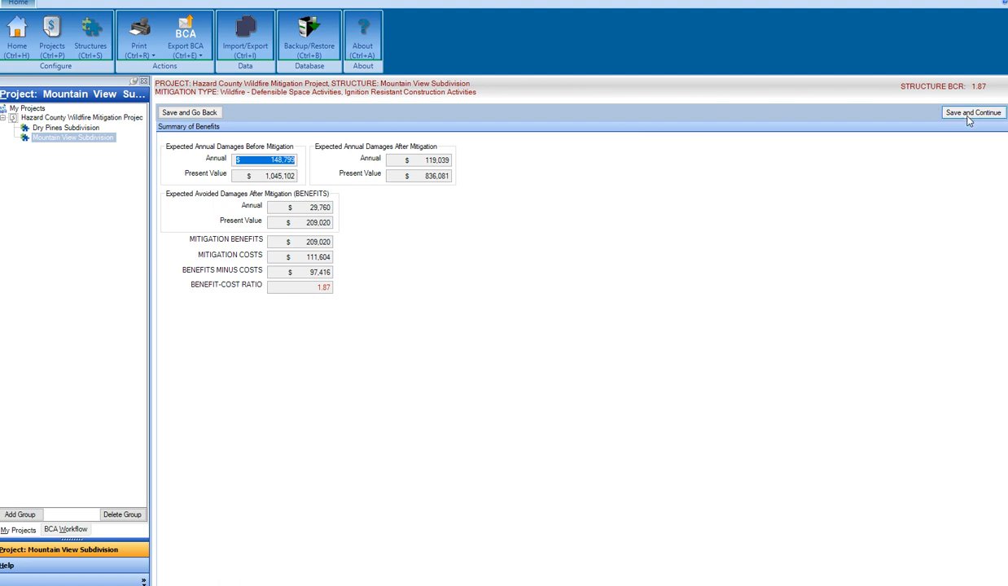
{"action": "left_click", "coordinate": [970, 114]}
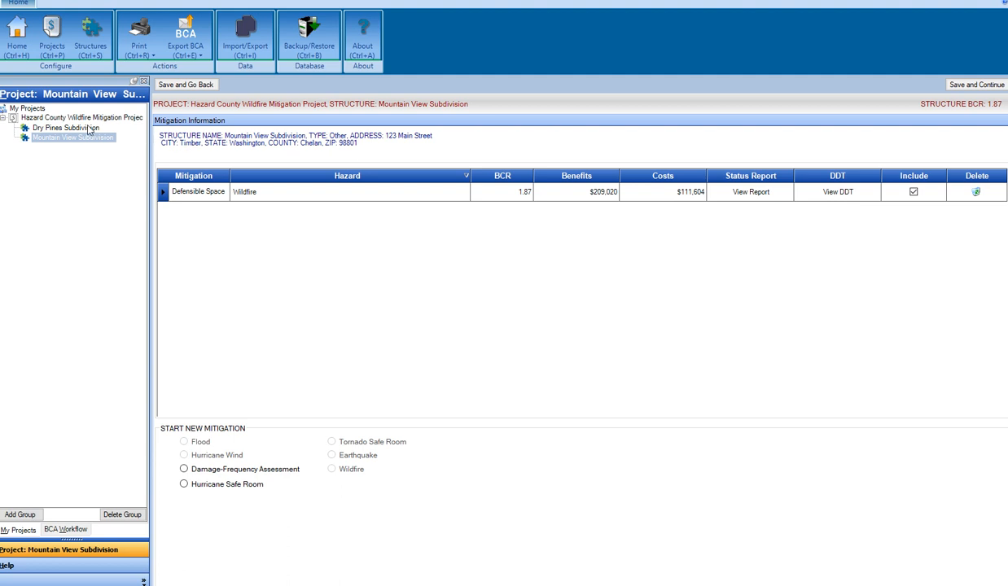
{"action": "left_click", "coordinate": [174, 86]}
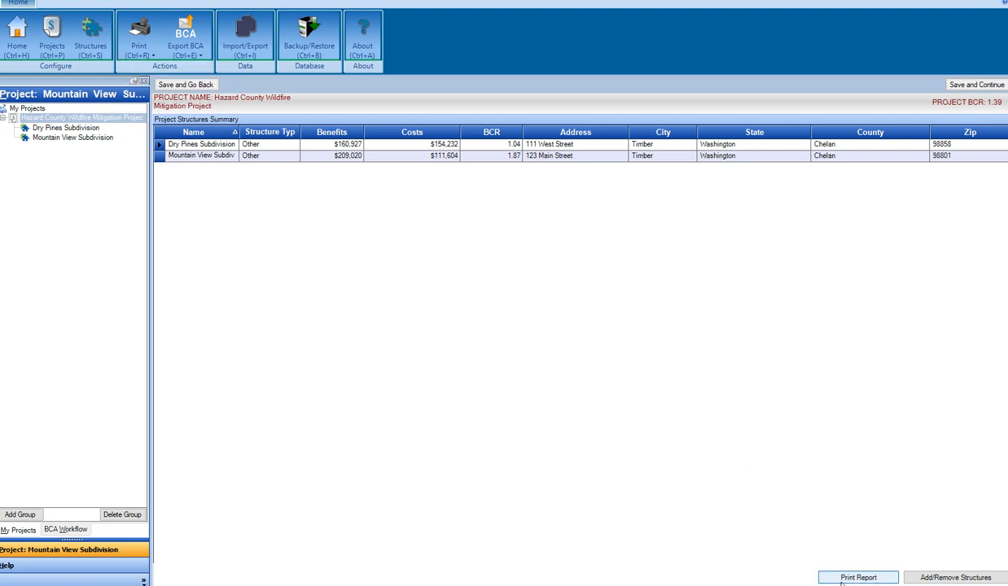
- Open the BCA Report for the Hazard County Wildfire Mitigation Project and look through its pages
{"action": "left_click", "coordinate": [139, 32]}
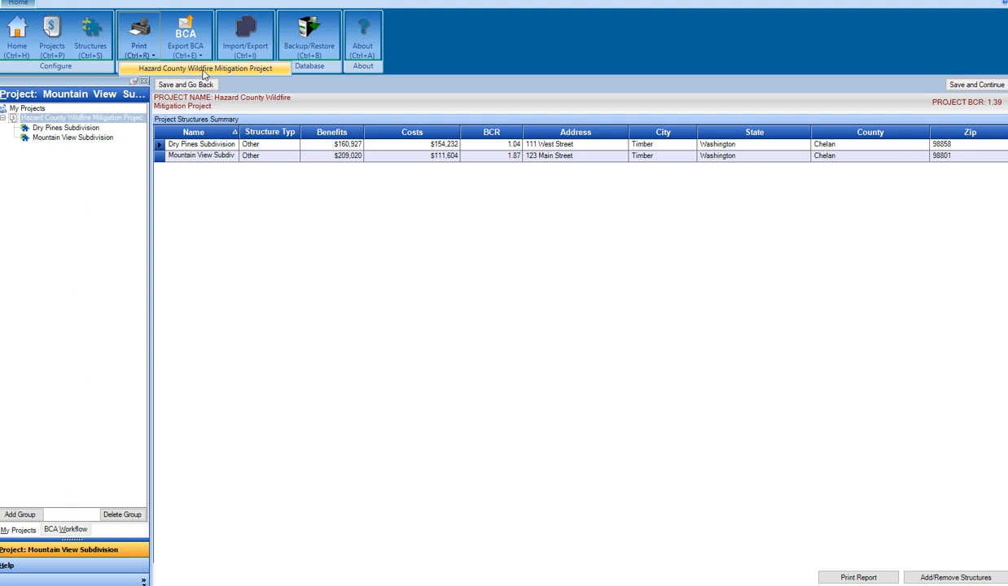
{"action": "left_click", "coordinate": [203, 72]}
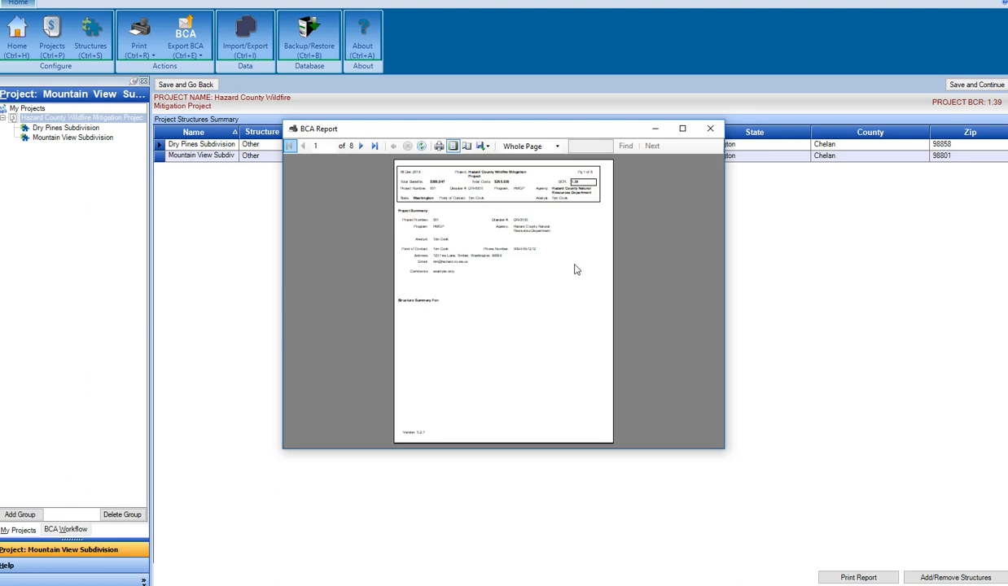
{"action": "scroll", "coordinate": [562, 269], "scroll_direction": "down", "scroll_amount": 2}
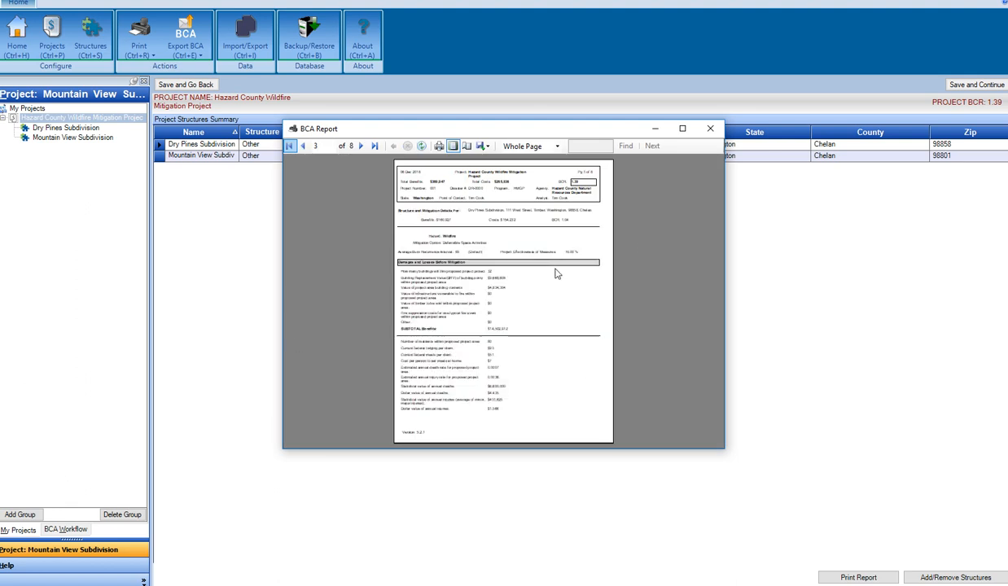
{"action": "scroll", "coordinate": [557, 274], "scroll_direction": "down", "scroll_amount": 2}
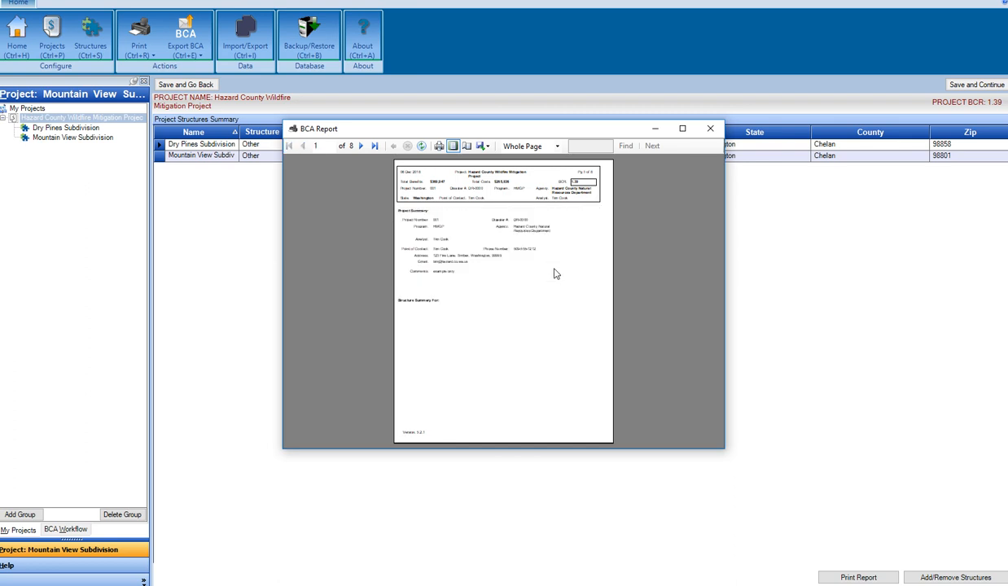
- Print all pages of the BCA Report using the Adobe PDF printer
{"action": "left_click", "coordinate": [440, 149]}
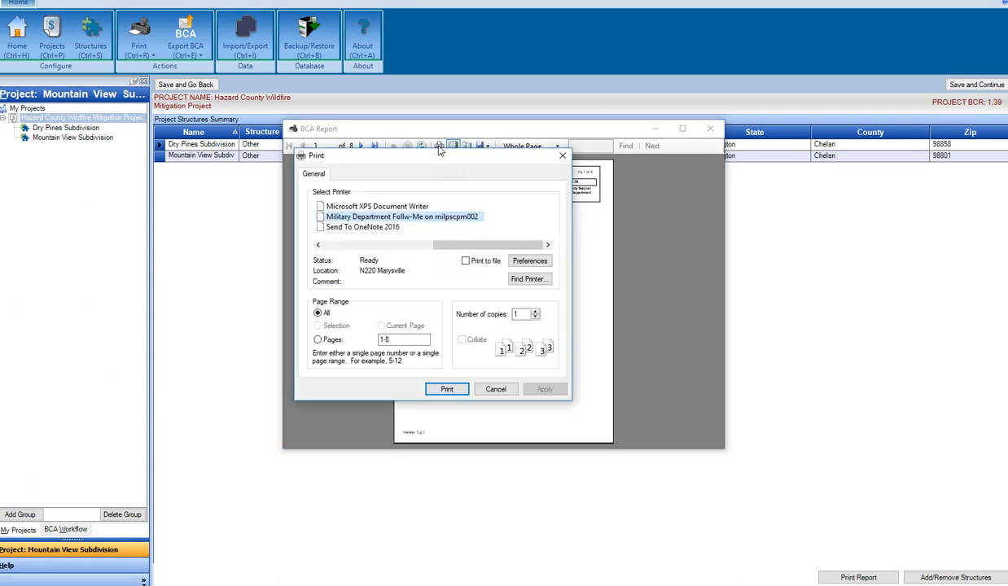
{"action": "left_click_drag", "start_coordinate": [456, 244], "coordinate": [331, 255]}
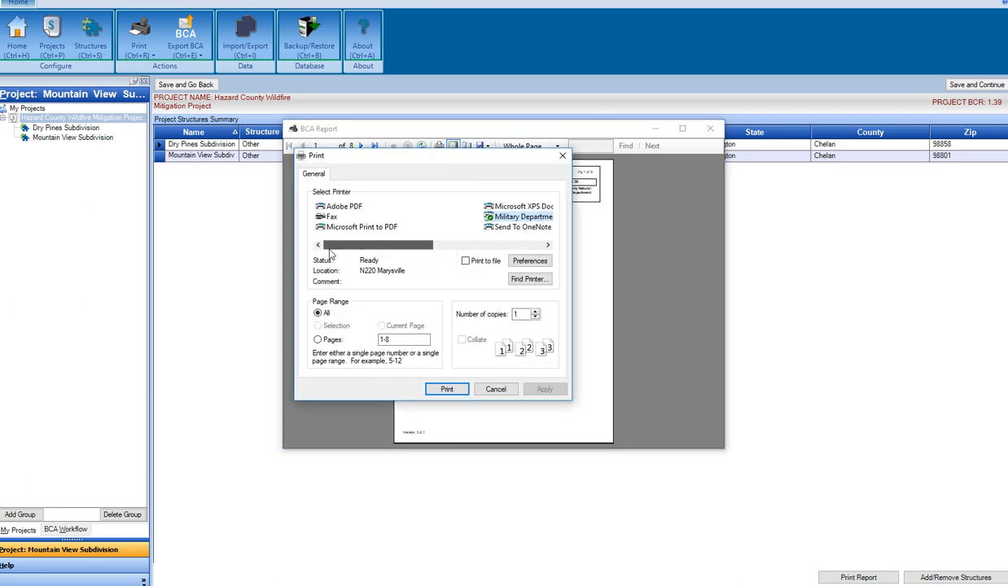
{"action": "left_click", "coordinate": [339, 207]}
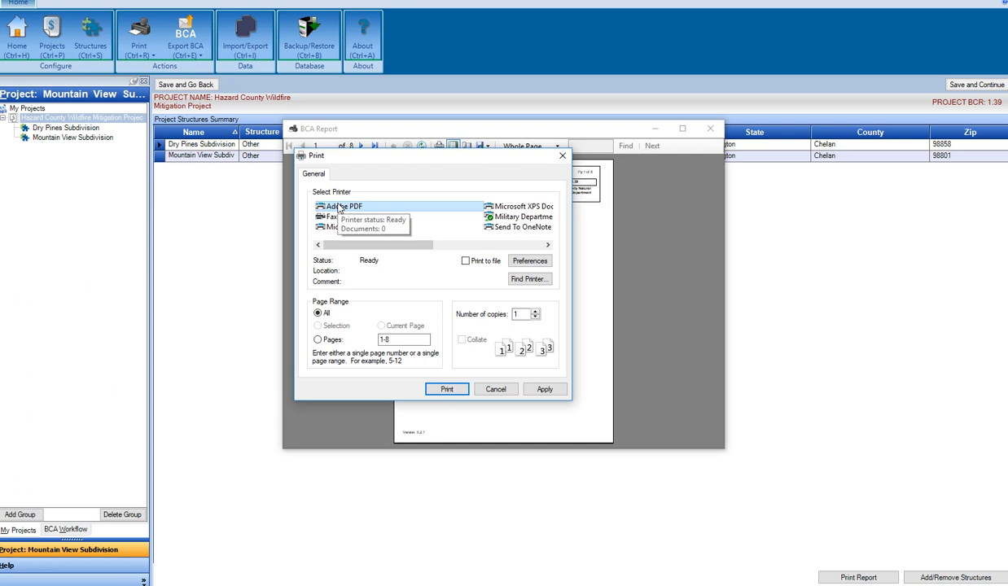
{"action": "left_click", "coordinate": [444, 390]}
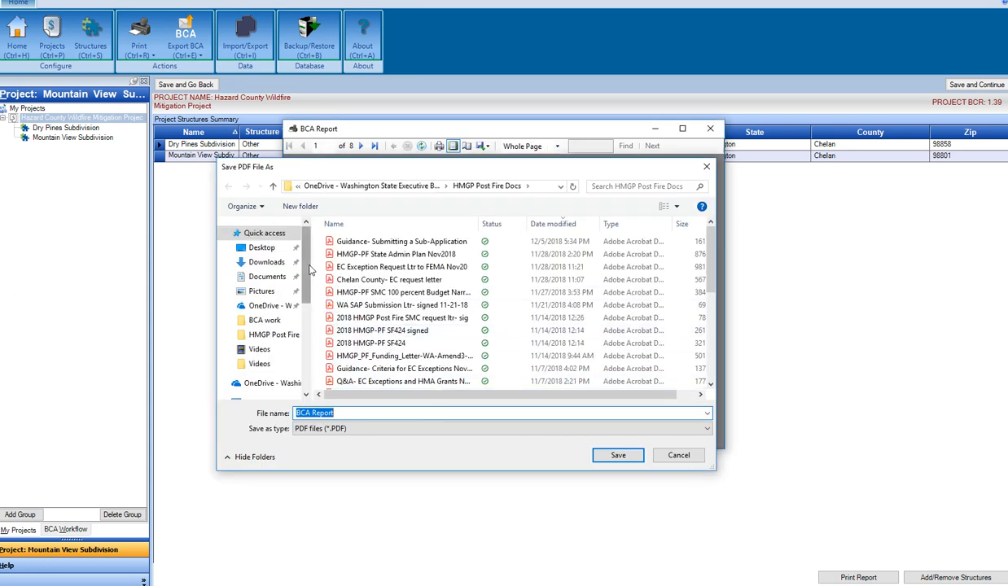
- Save the PDF in the HMGP Post Fire Docs folder with Hazard County added to its BCA Report file name, and close the report
{"action": "left_click", "coordinate": [268, 334]}
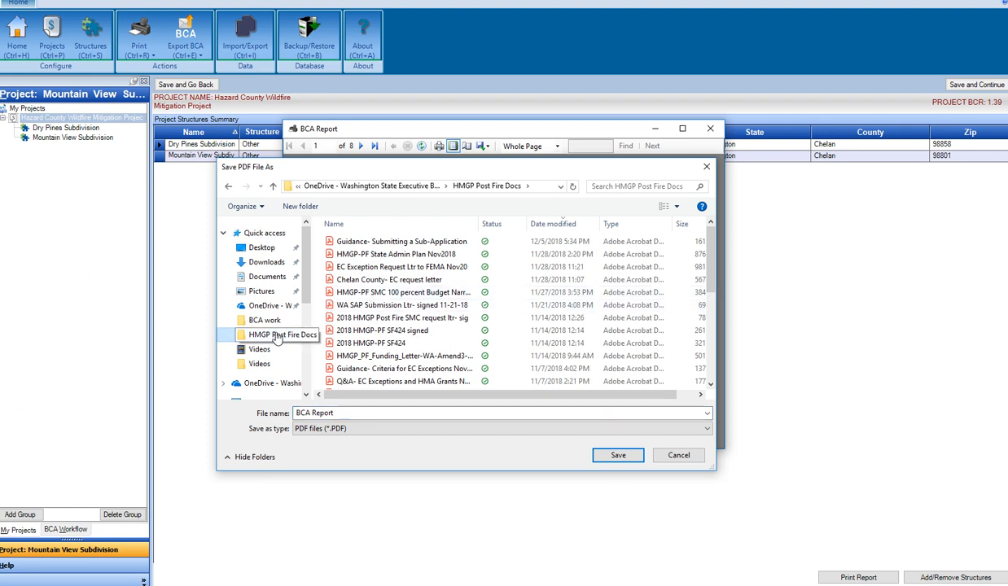
{"action": "left_click", "coordinate": [350, 414]}
{"action": "left_click", "coordinate": [376, 416]}
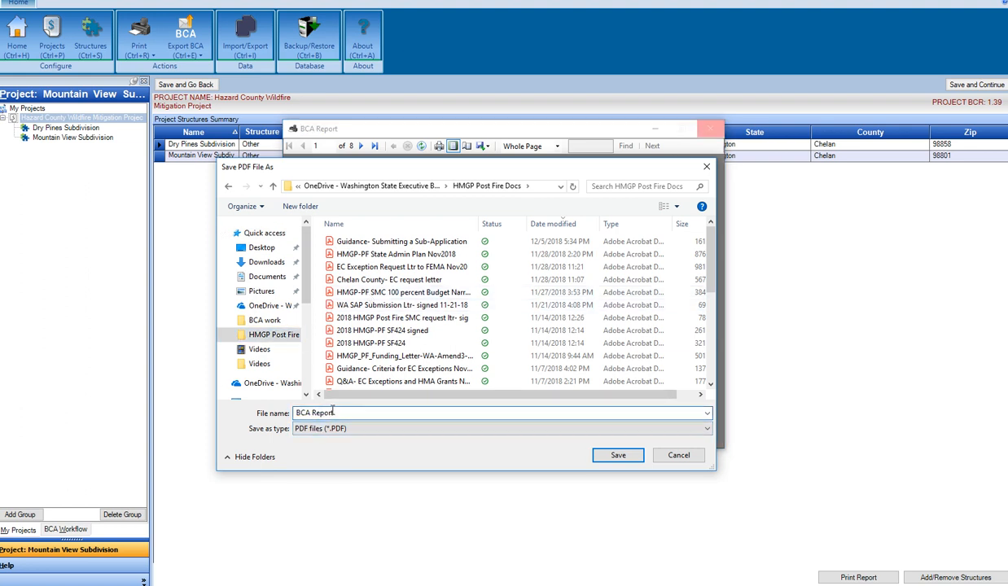
{"action": "left_click_drag", "start_coordinate": [334, 414], "coordinate": [316, 413]}
{"action": "left_click", "coordinate": [334, 414]}
{"action": "type", "text": "Hazard County"}
{"action": "left_click", "coordinate": [618, 456]}
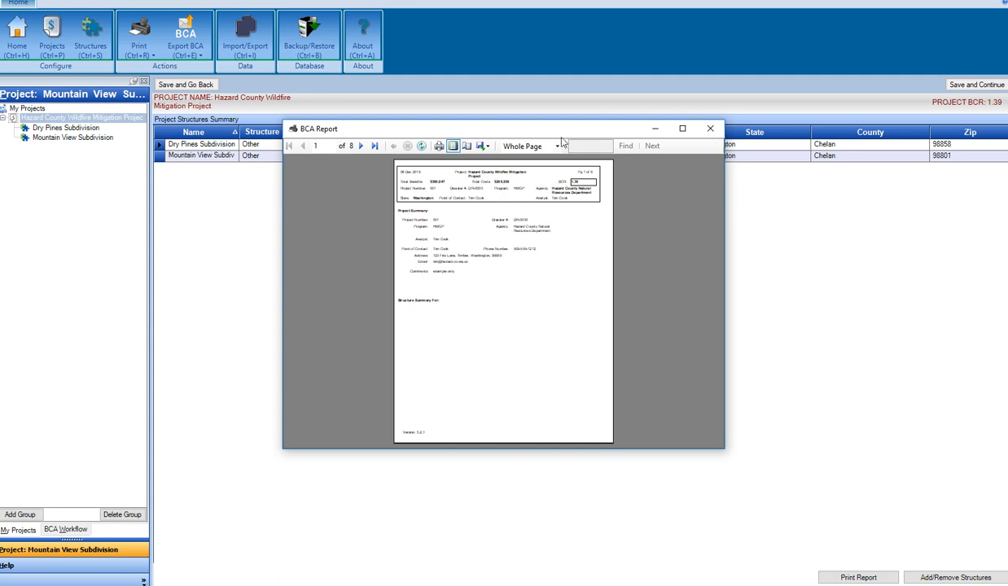
{"action": "left_click", "coordinate": [710, 128]}
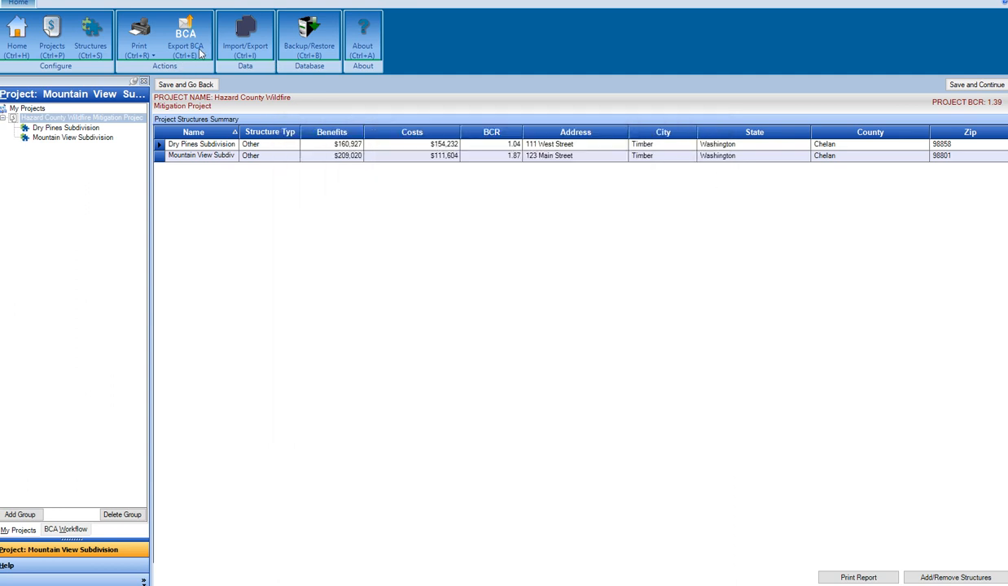
- Export the Hazard County Wildfire Mitigation Project as the ZIP file Hazard County BCA in the BCA work folder, and check the file there
{"action": "left_click", "coordinate": [184, 38]}
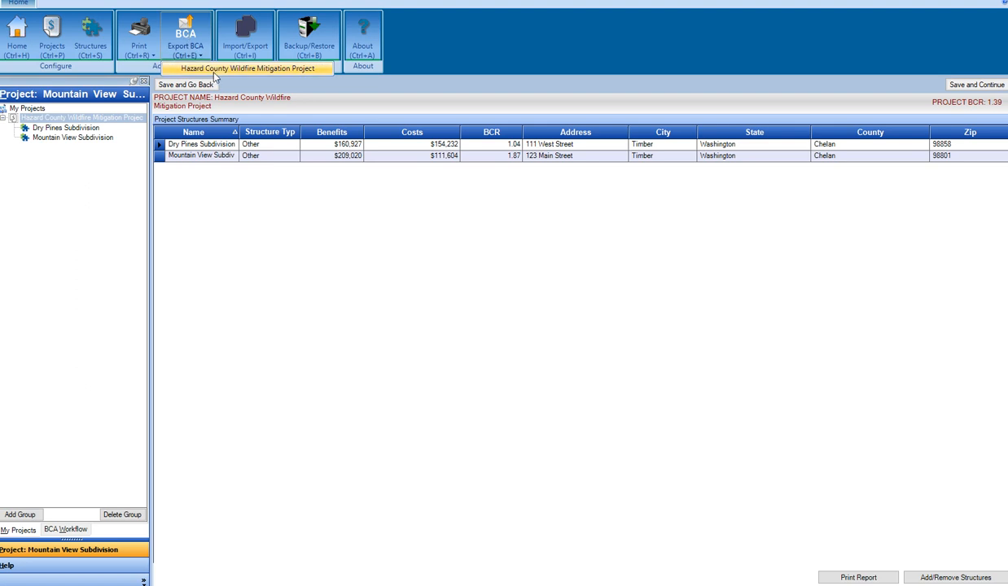
{"action": "left_click", "coordinate": [212, 70]}
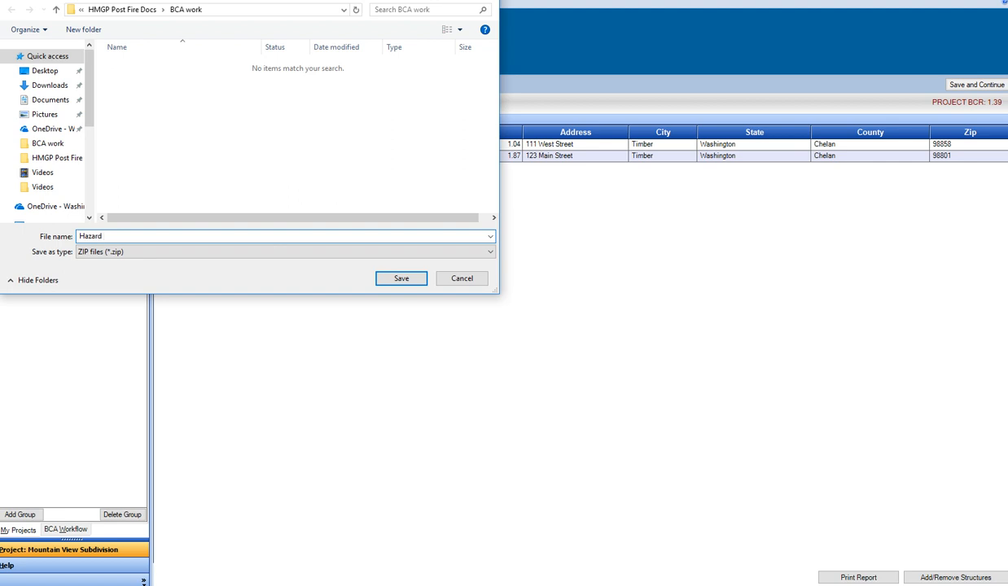
{"action": "type", "text": "County BCA"}
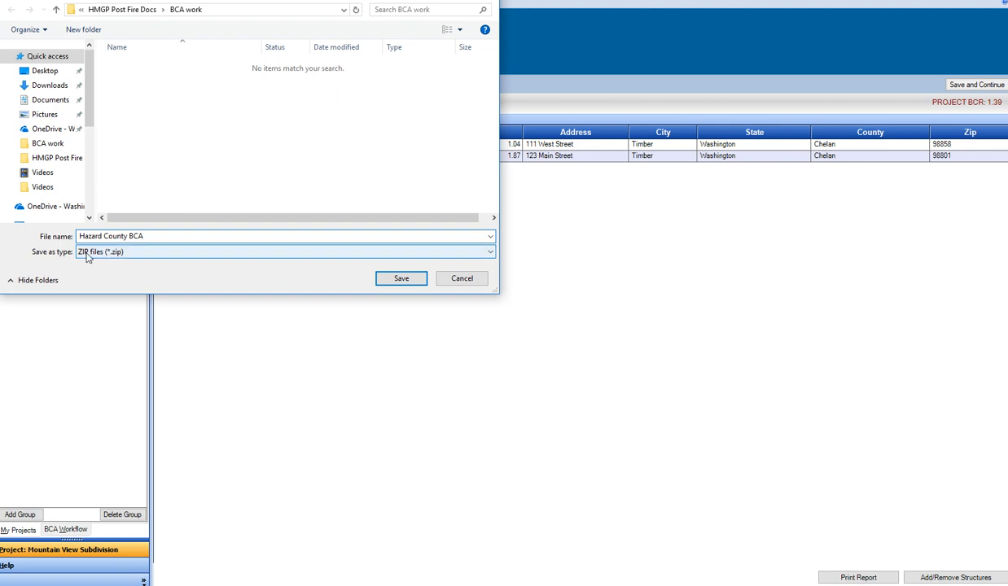
{"action": "left_click", "coordinate": [382, 283]}
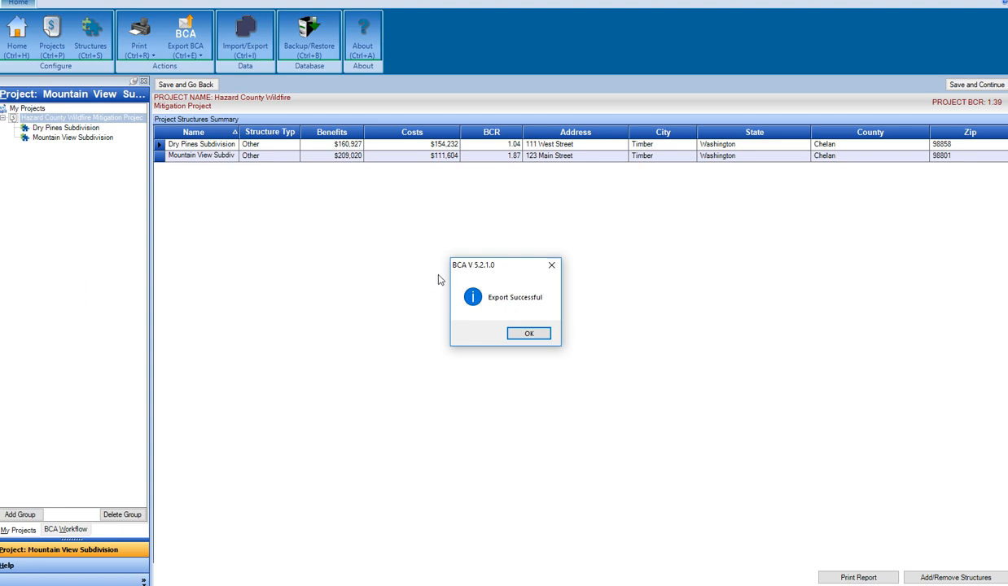
{"action": "left_click", "coordinate": [530, 333]}
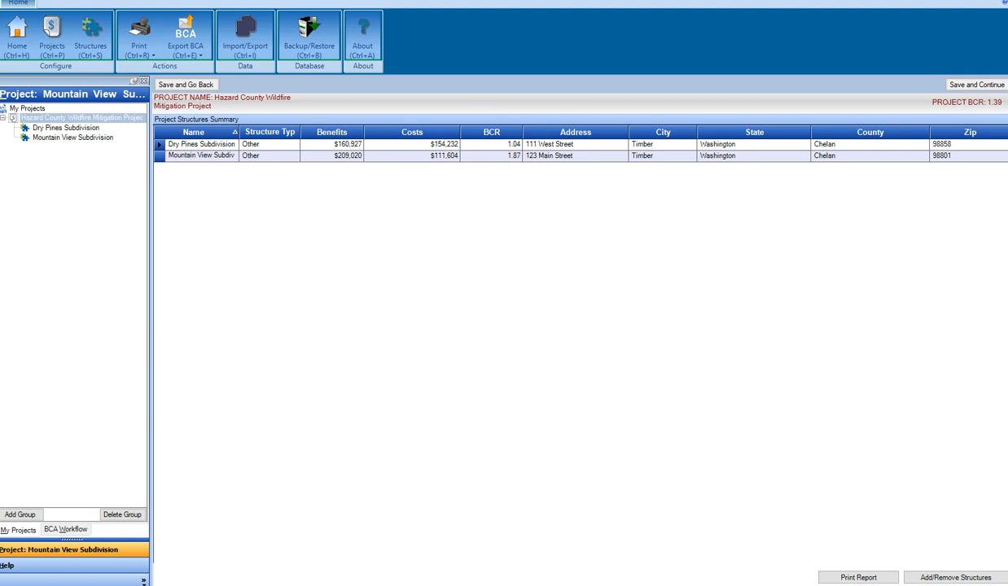
{"action": "left_click", "coordinate": [169, 585]}
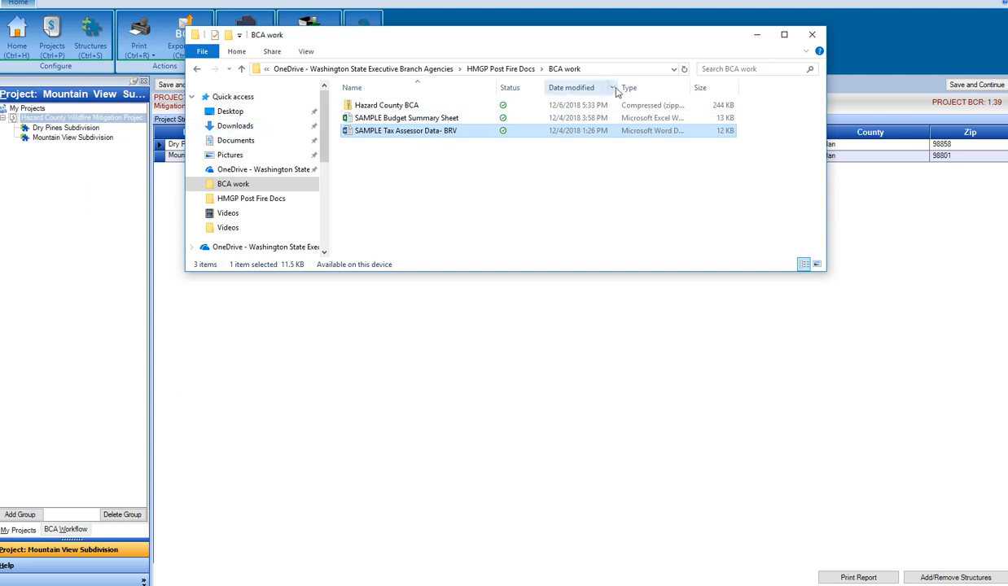
{"action": "left_click", "coordinate": [756, 36]}
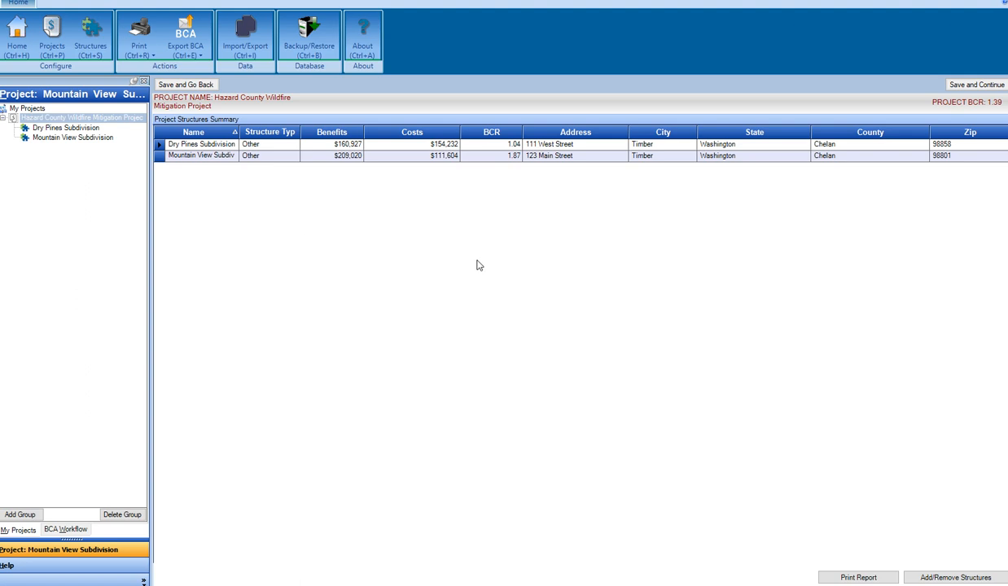
- Compare the project's costs in the Project Inventory with the total in Excel's SAMPLE Budget Summary Sheet, and return to the BCA tool's home screen
{"action": "left_click", "coordinate": [171, 88]}
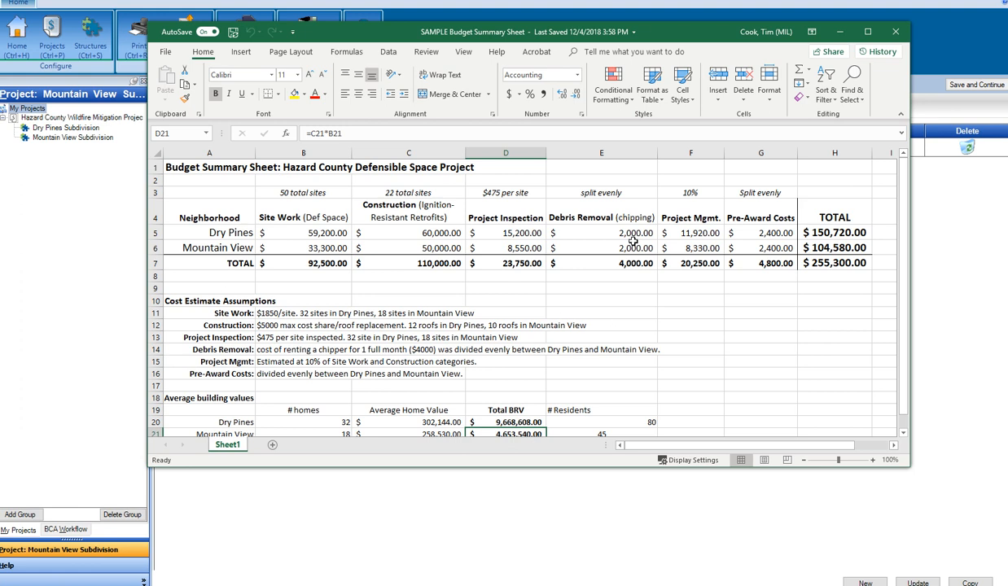
{"action": "left_click", "coordinate": [817, 263]}
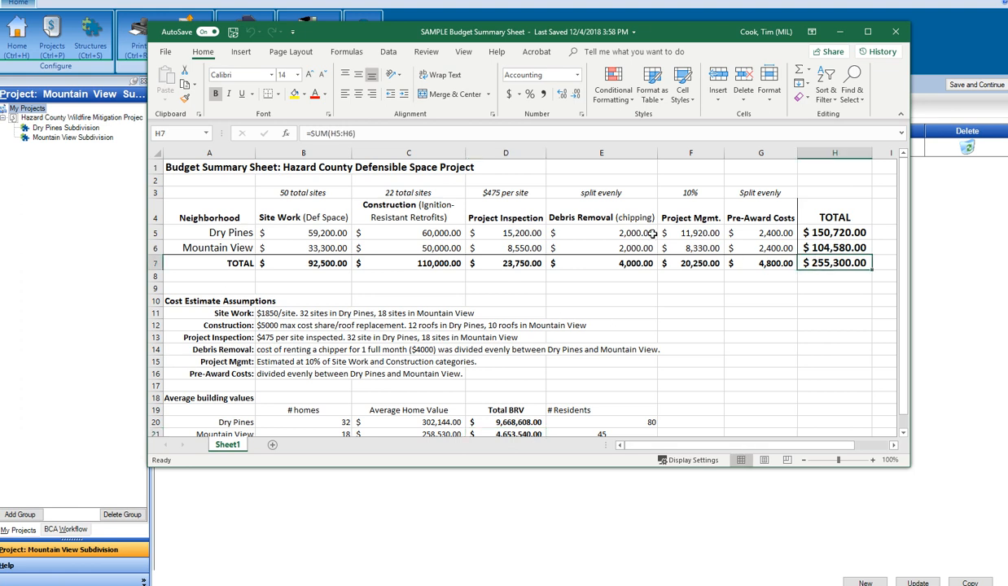
{"action": "left_click_drag", "start_coordinate": [671, 31], "coordinate": [617, 25]}
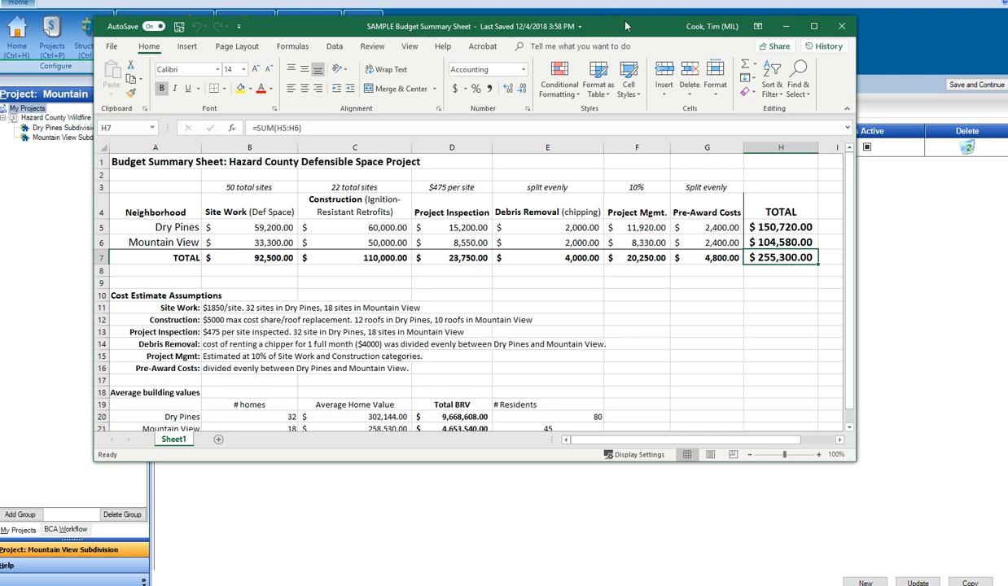
{"action": "left_click_drag", "start_coordinate": [625, 26], "coordinate": [0, 136]}
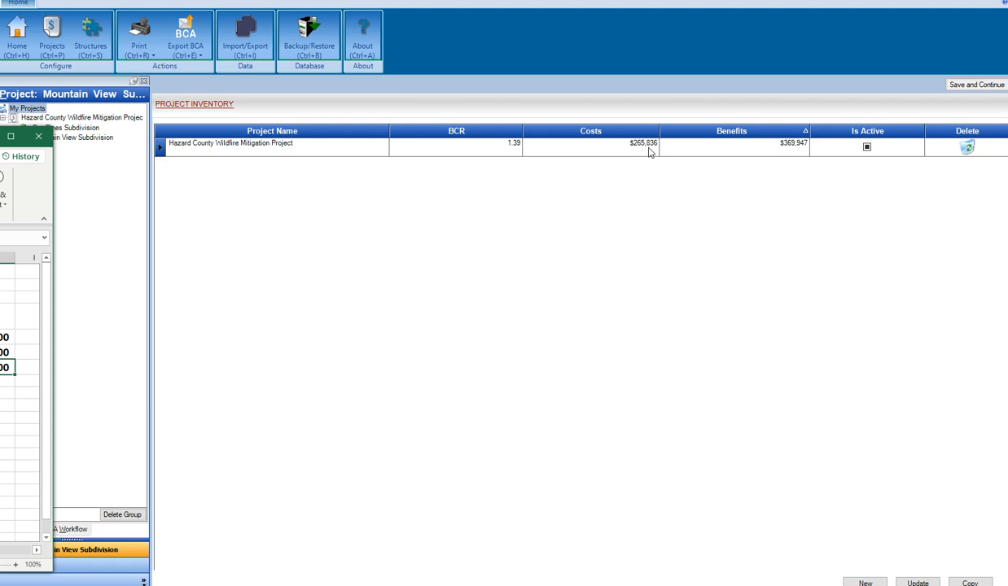
{"action": "key", "text": "alt+Tab"}
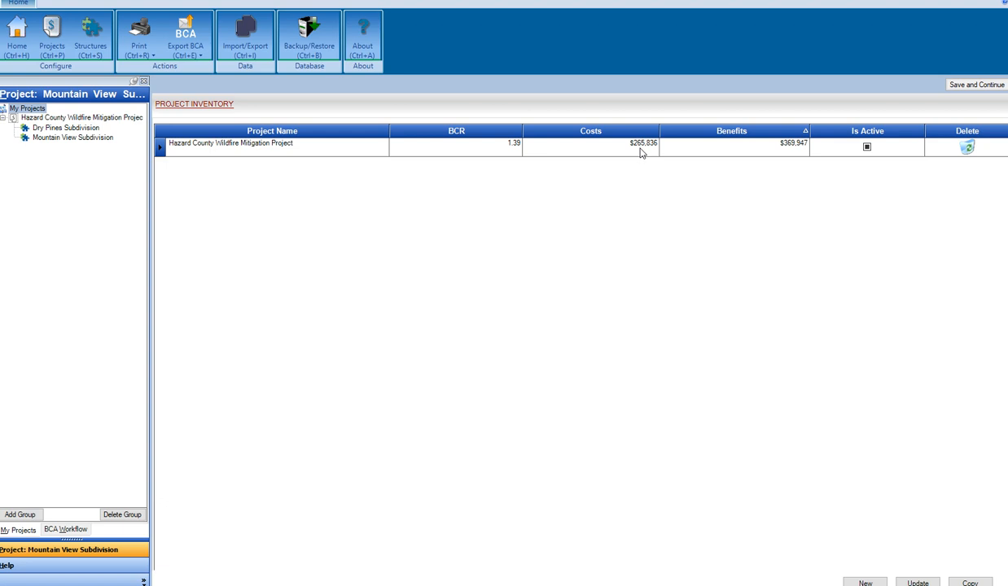
{"action": "left_click_drag", "start_coordinate": [0, 128], "coordinate": [460, 139]}
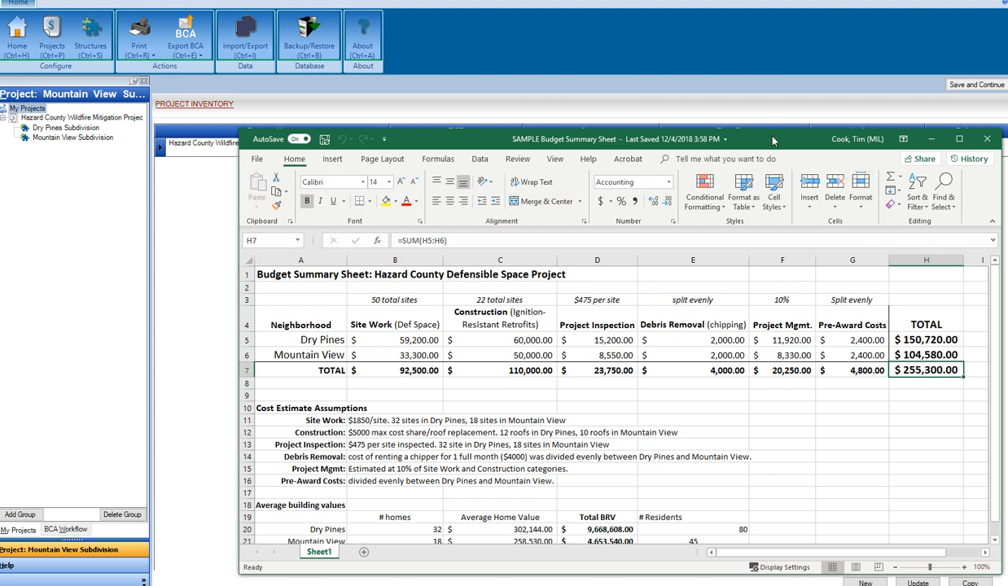
{"action": "left_click_drag", "start_coordinate": [770, 140], "coordinate": [653, 130]}
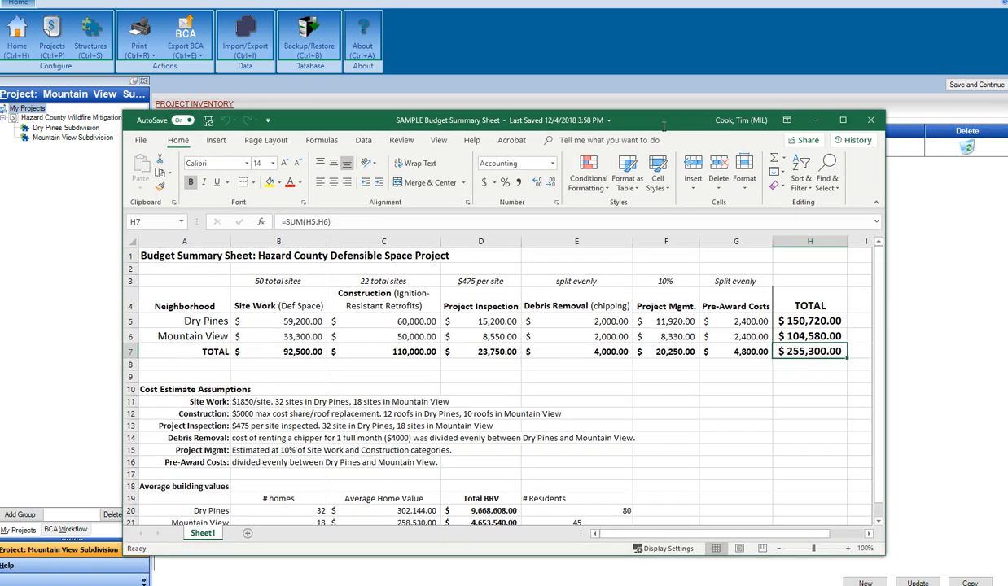
{"action": "left_click", "coordinate": [811, 129]}
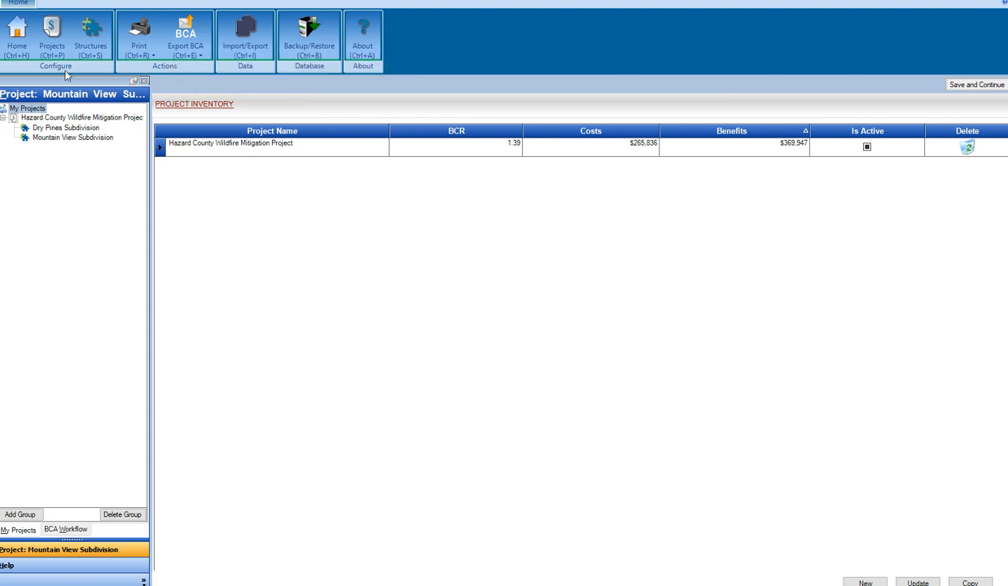
{"action": "left_click", "coordinate": [16, 37]}
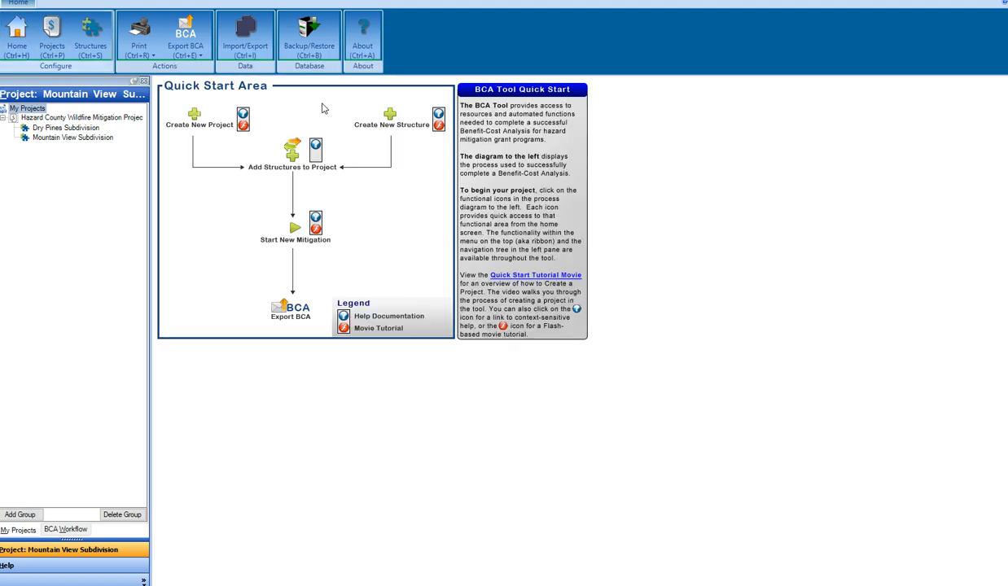